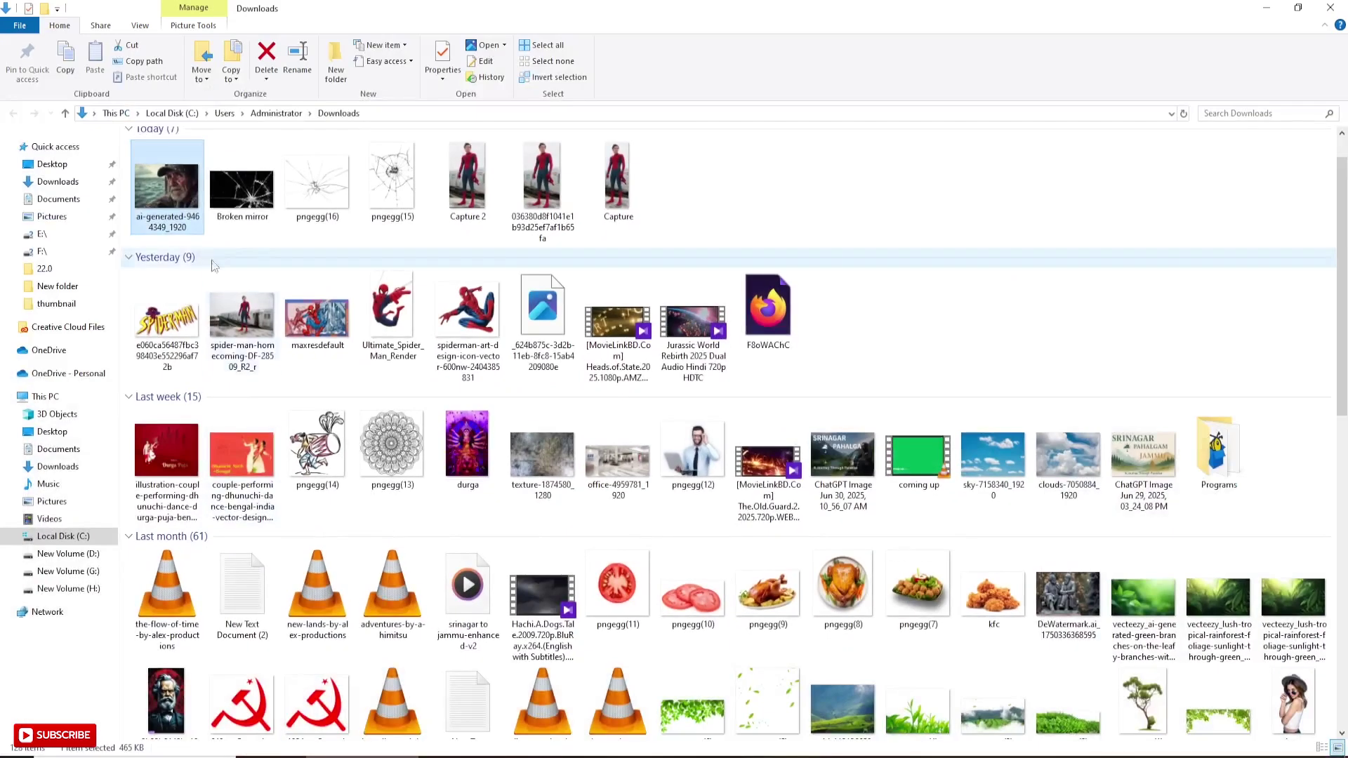
Place the Broken mirror image in the document and scale it up to about 207% to cover the canvas.
{"action": "left_click", "coordinate": [243, 182]}
{"action": "left_click_drag", "start_coordinate": [242, 183], "coordinate": [580, 579]}
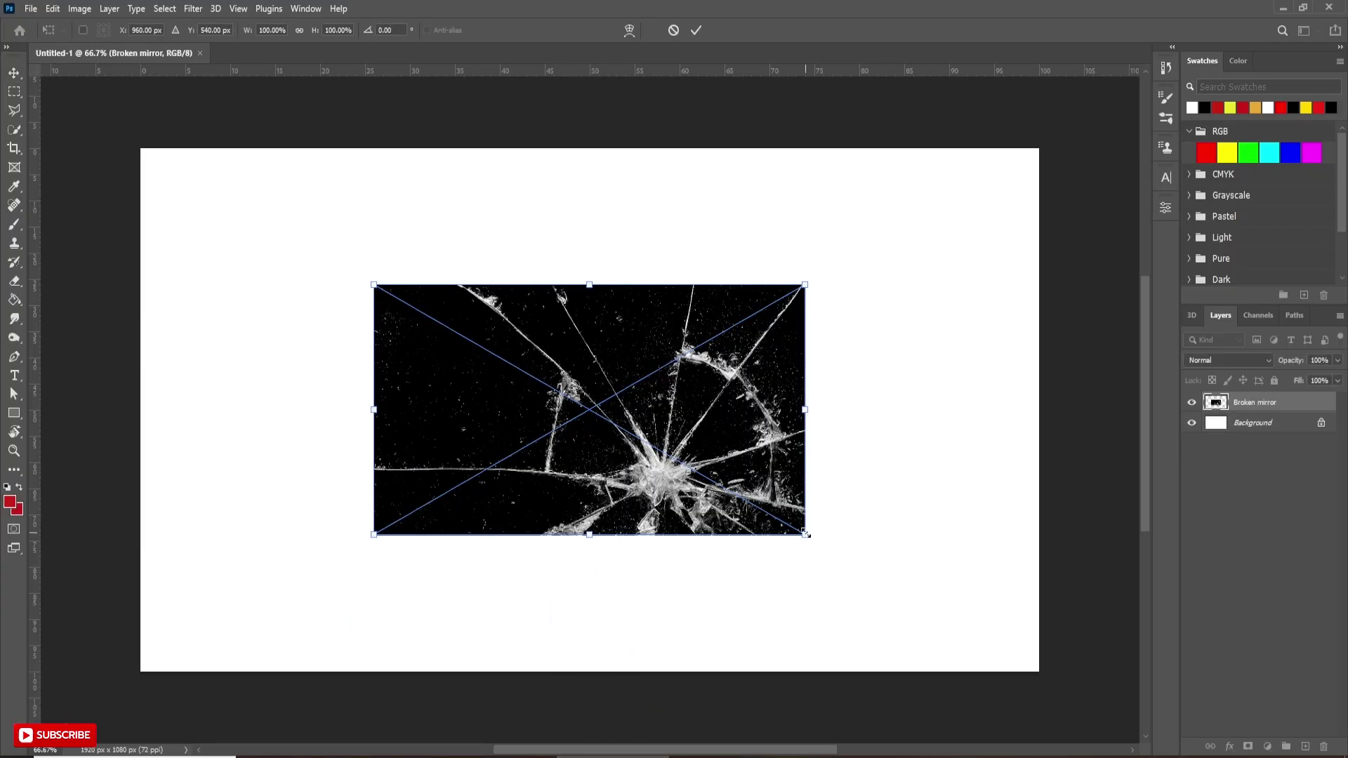
{"action": "left_click_drag", "start_coordinate": [807, 535], "coordinate": [1020, 701]}
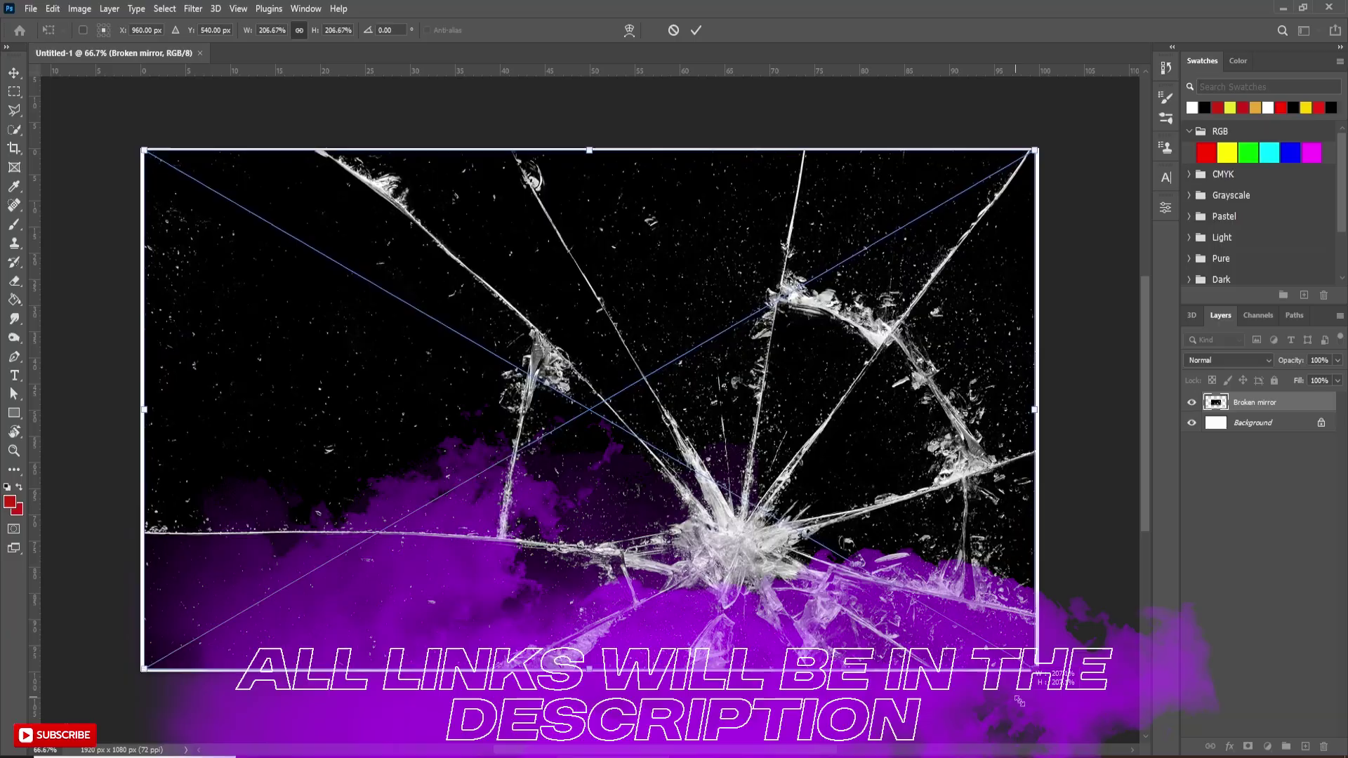
{"action": "left_click", "coordinate": [697, 30]}
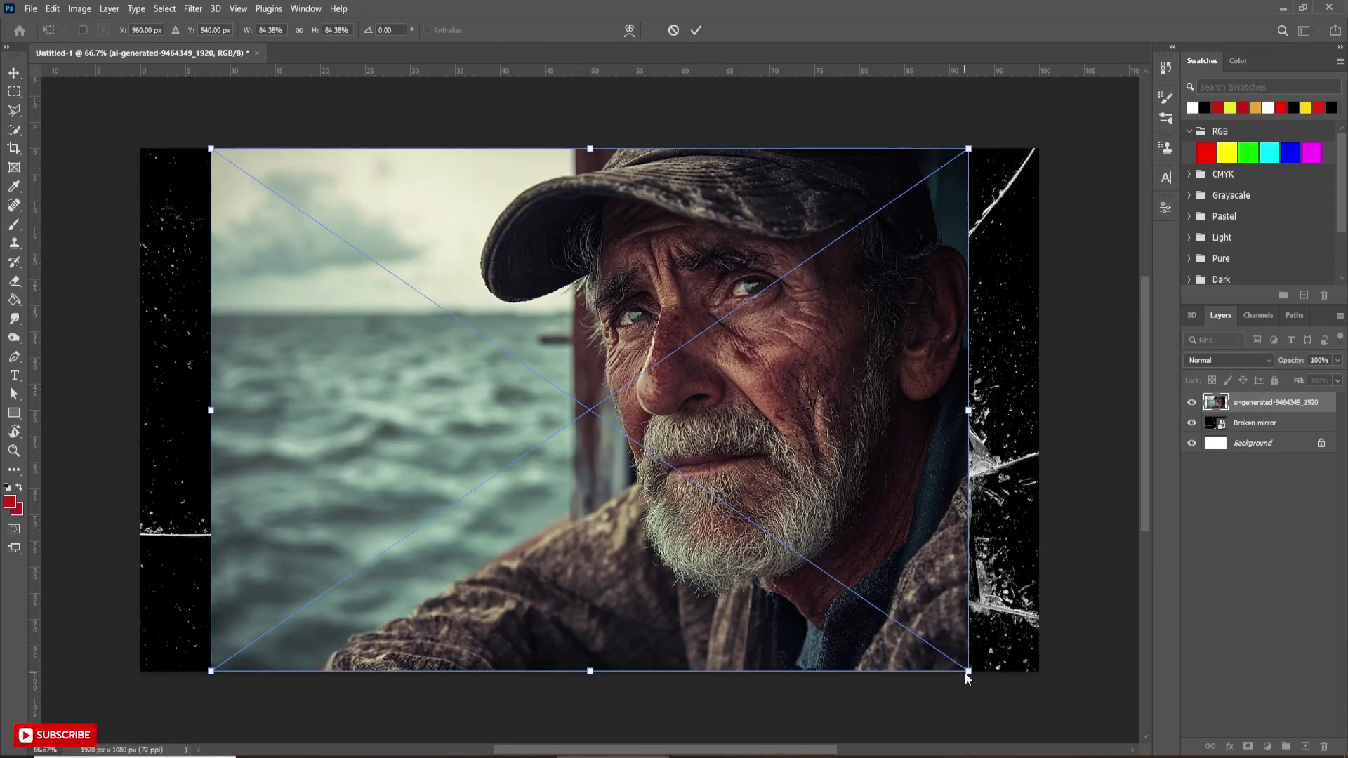
Commit the placed portrait photo at full canvas height and lower its layer opacity to 67%.
{"action": "left_click", "coordinate": [695, 31]}
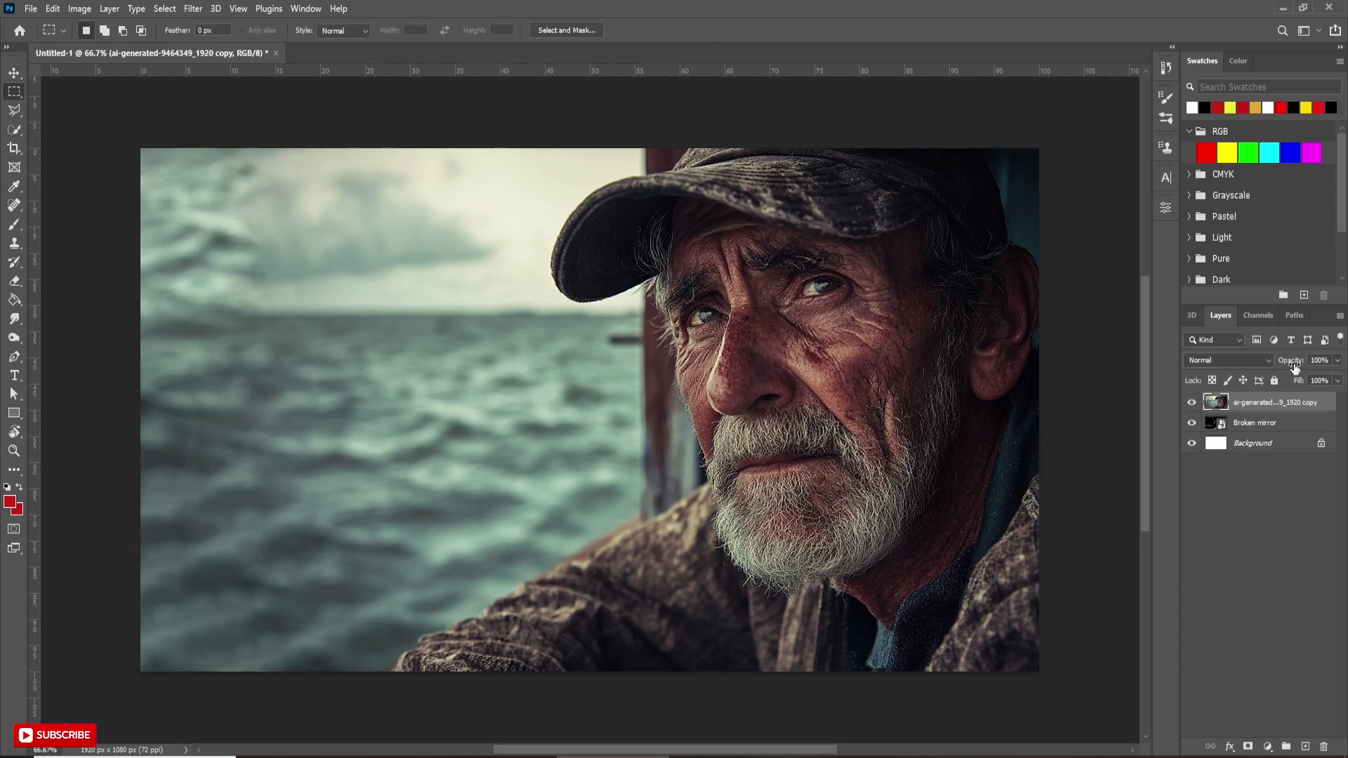
{"action": "left_click_drag", "start_coordinate": [1293, 361], "coordinate": [1272, 362]}
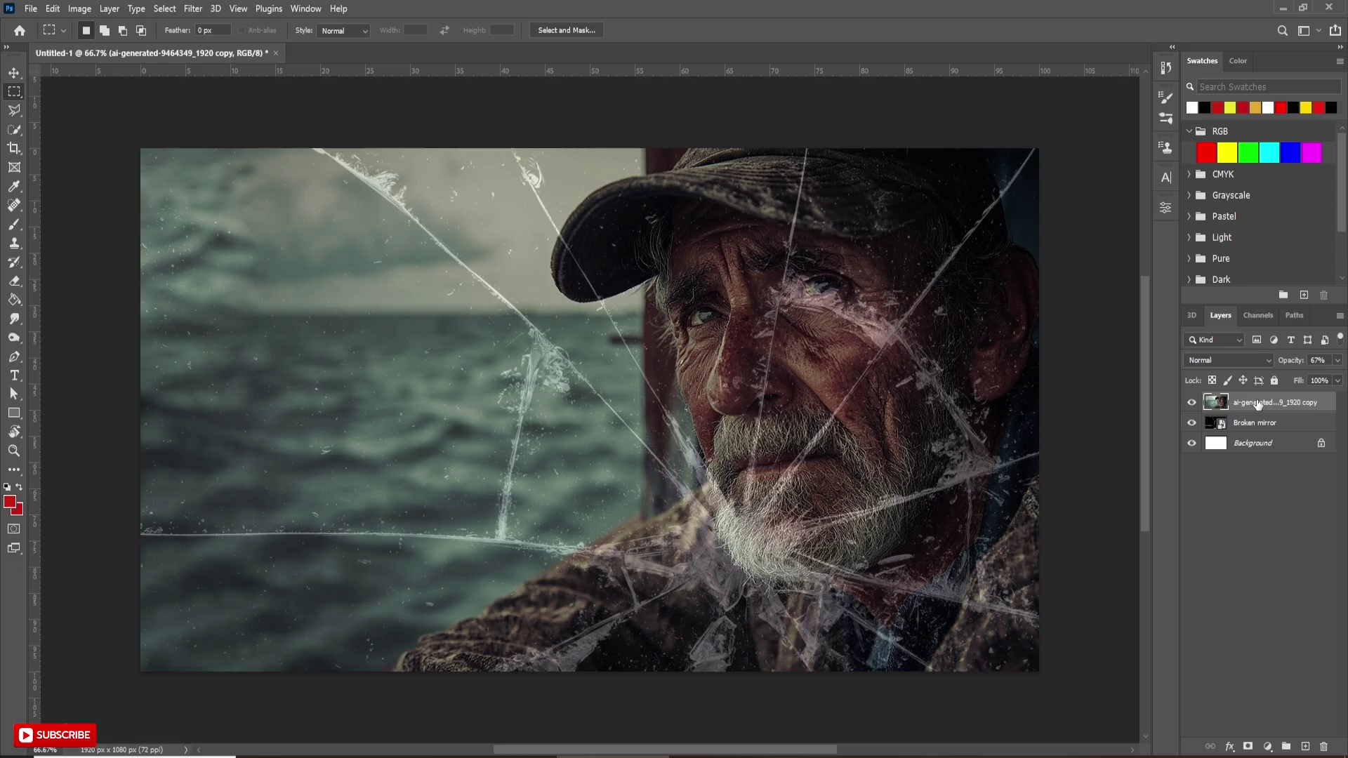
Move the portrait layer below the Broken mirror layer and put it in its own group.
{"action": "left_click_drag", "start_coordinate": [1257, 404], "coordinate": [1255, 433]}
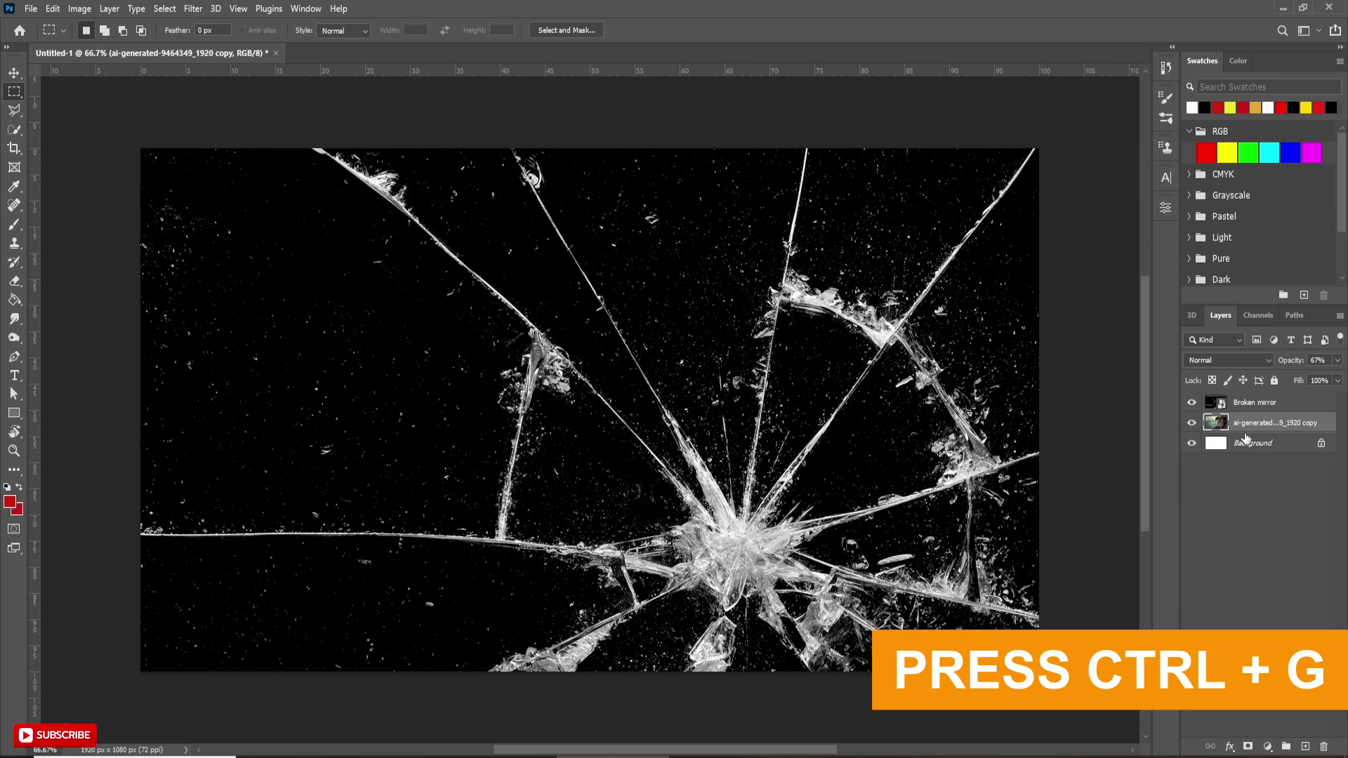
{"action": "key", "text": "ctrl+g"}
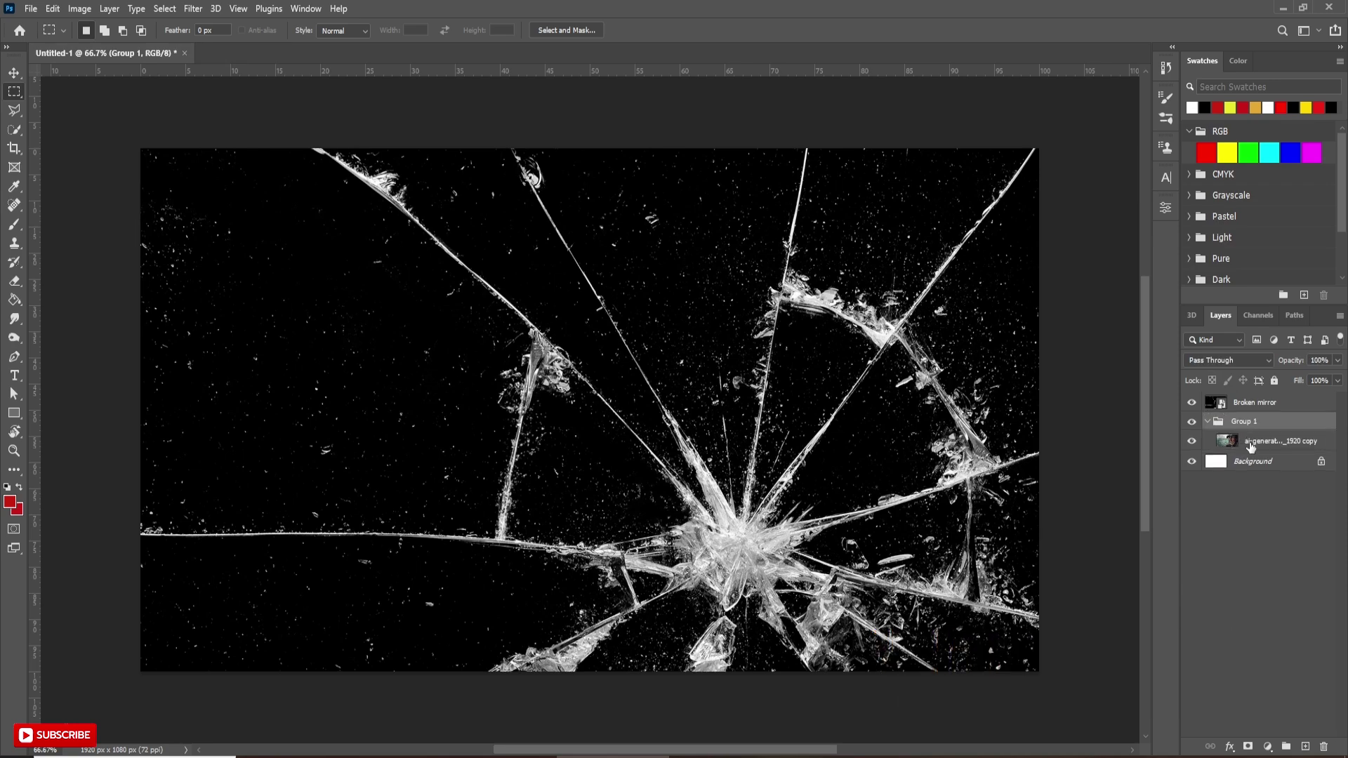
Duplicate the portrait layer repeatedly inside the group until the topmost duplicate is copy 16.
{"action": "left_click", "coordinate": [1251, 448]}
{"action": "key", "text": "ctrl+j"}
{"action": "key", "text": "ctrl+j"}
{"action": "key", "text": "ctrl+j"}
{"action": "key", "text": "ctrl+j"}
{"action": "key", "text": "ctrl+j"}
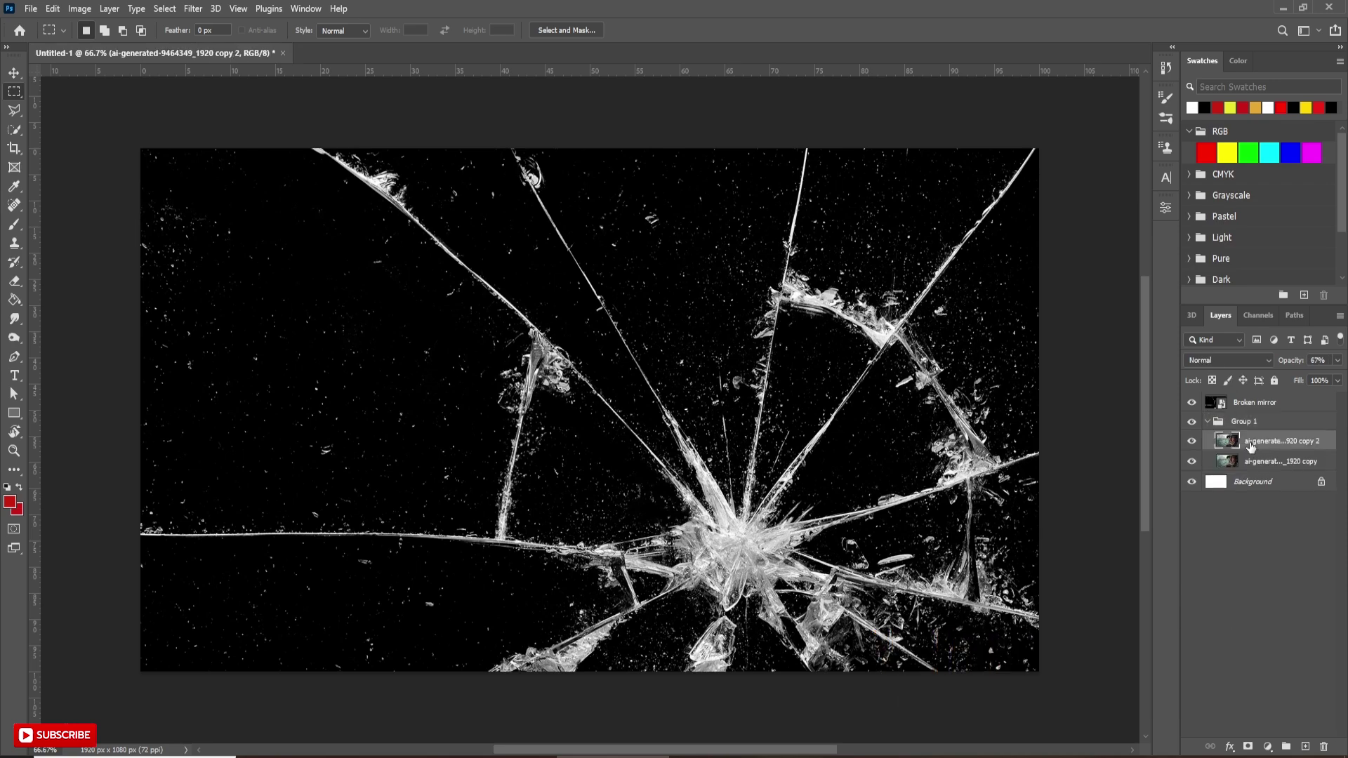
{"action": "key", "text": "ctrl+j"}
{"action": "key", "text": "ctrl+j"}
{"action": "key", "text": "ctrl+j"}
{"action": "key", "text": "ctrl+j"}
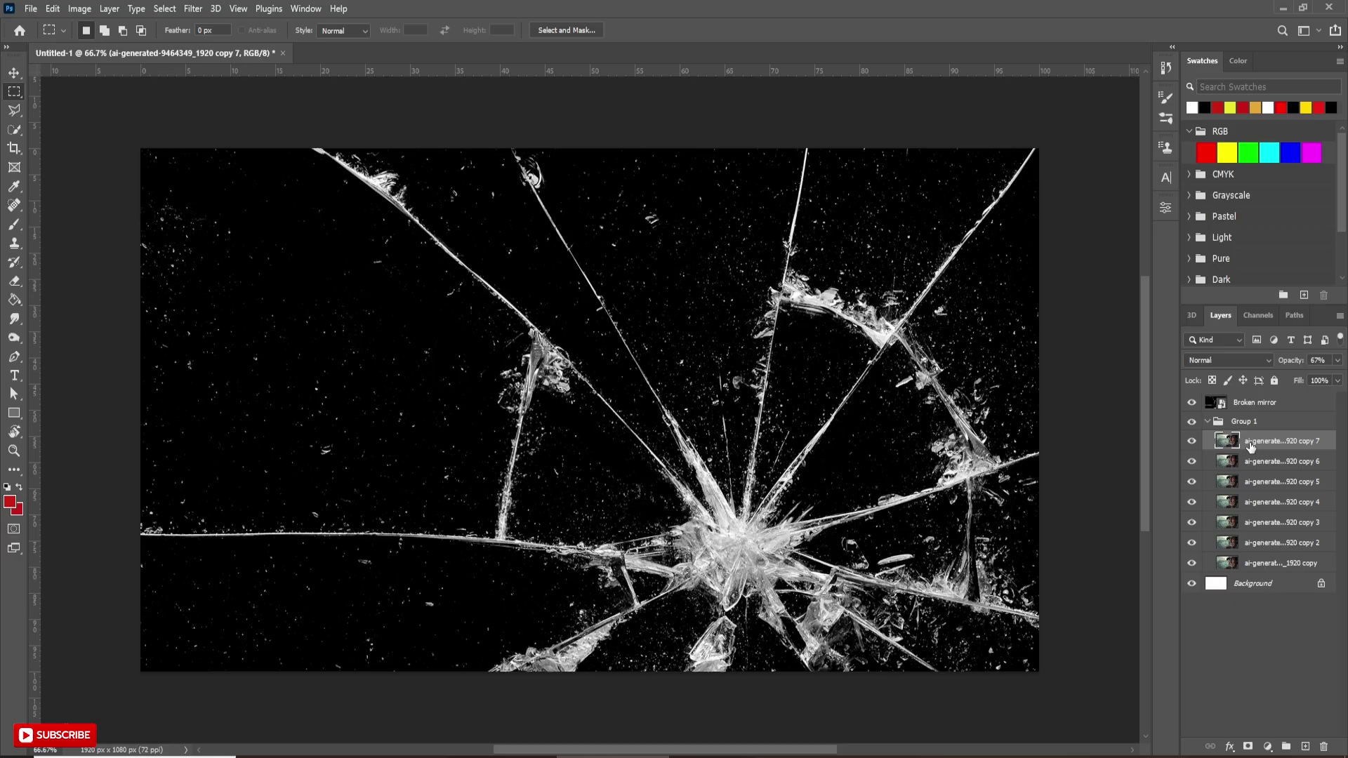
{"action": "key", "text": "ctrl+j"}
{"action": "key", "text": "ctrl+j"}
{"action": "key", "text": "ctrl+j"}
{"action": "key", "text": "ctrl+j"}
{"action": "key", "text": "ctrl+j"}
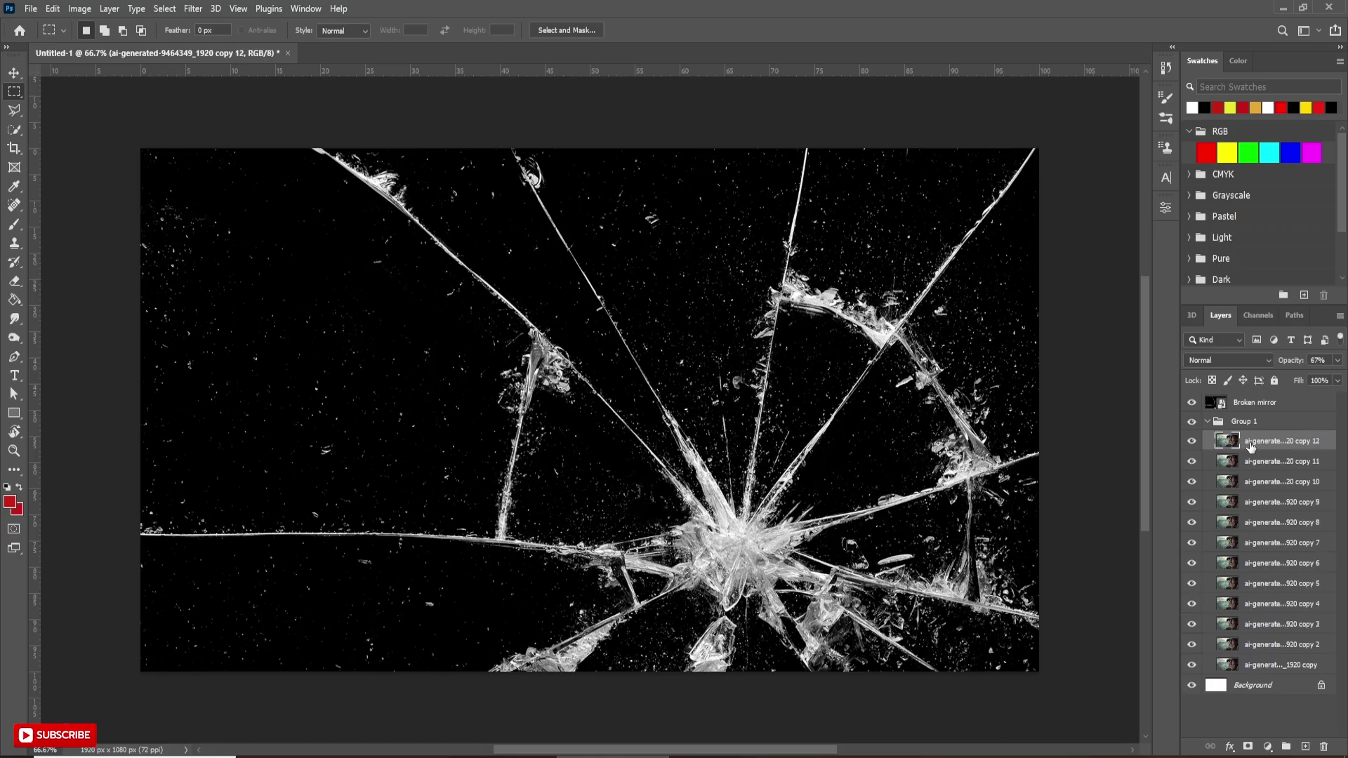
{"action": "key", "text": "ctrl+j"}
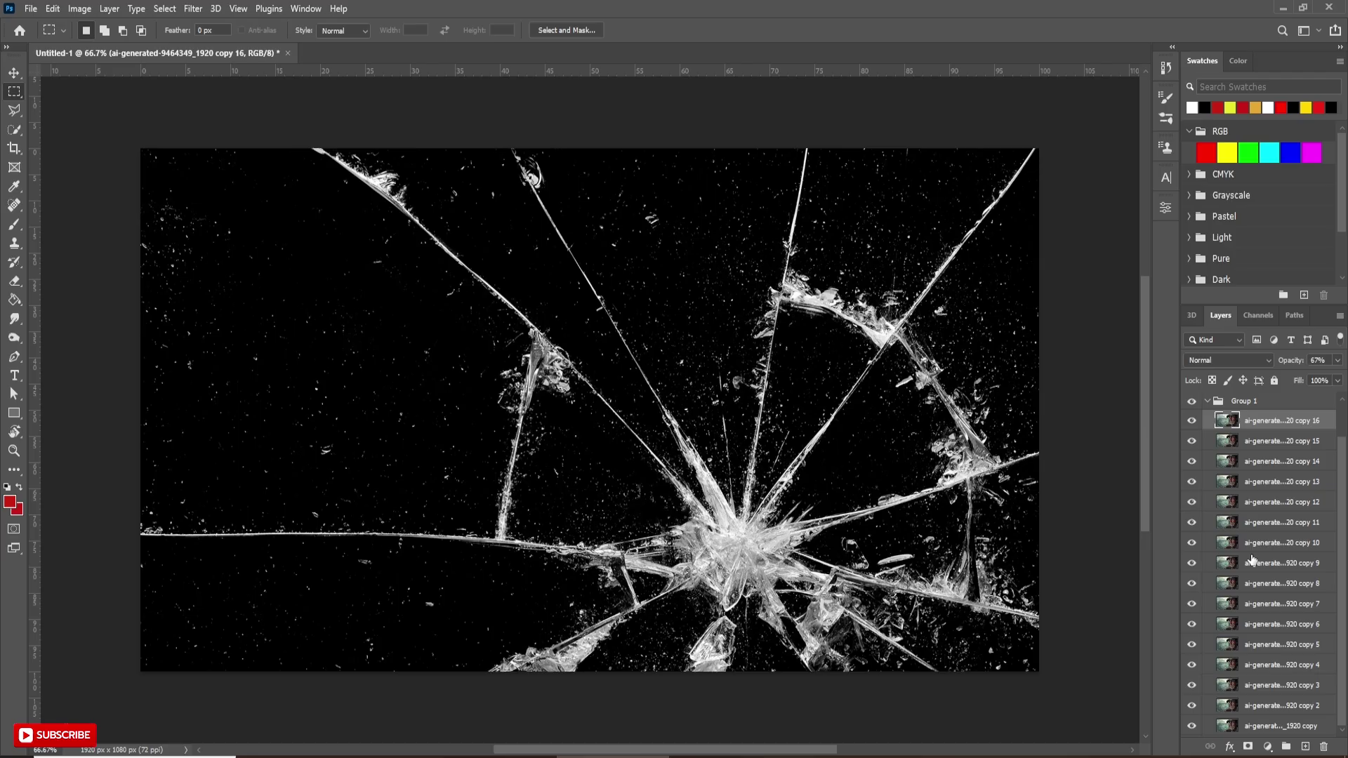
With the Broken mirror layer active, trace a closed Pen path around the bottom-centre glass shard below the impact point.
{"action": "left_click", "coordinate": [1254, 403]}
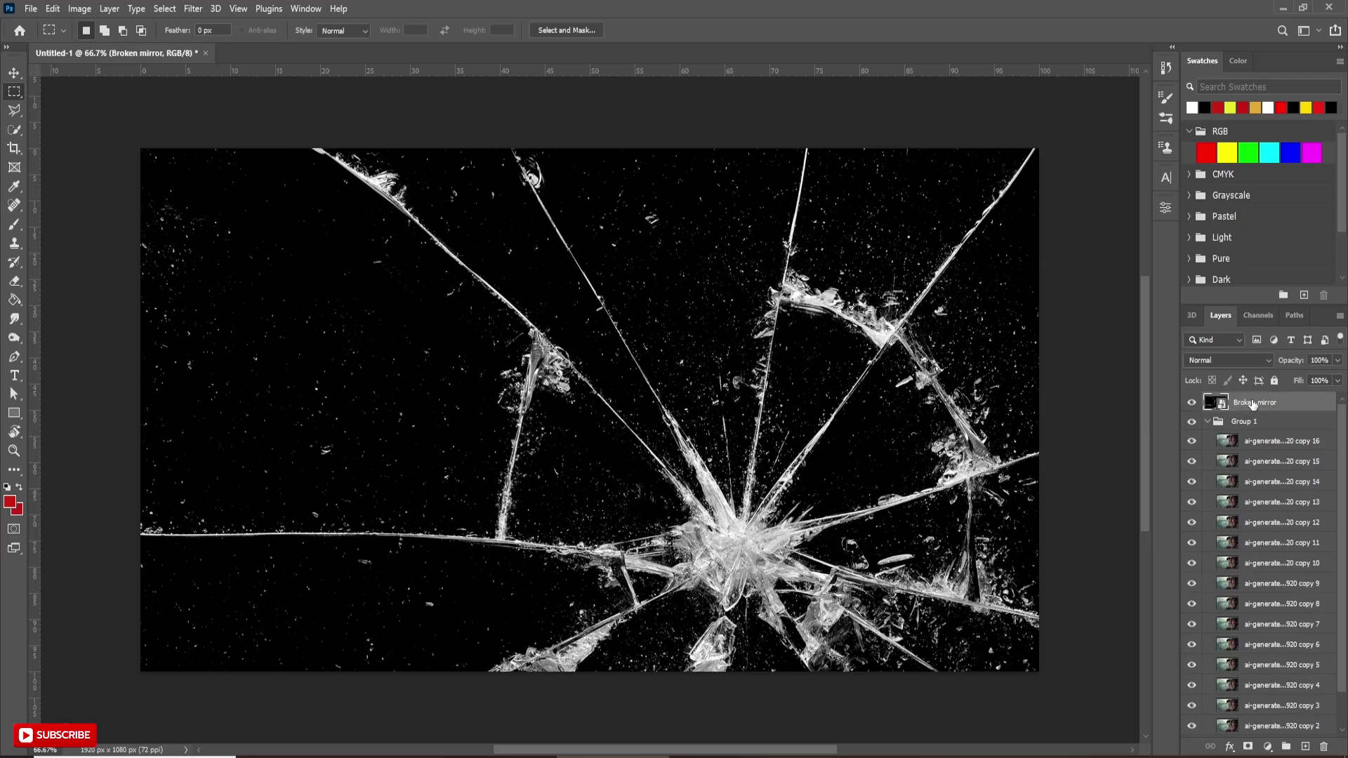
{"action": "left_click", "coordinate": [14, 362]}
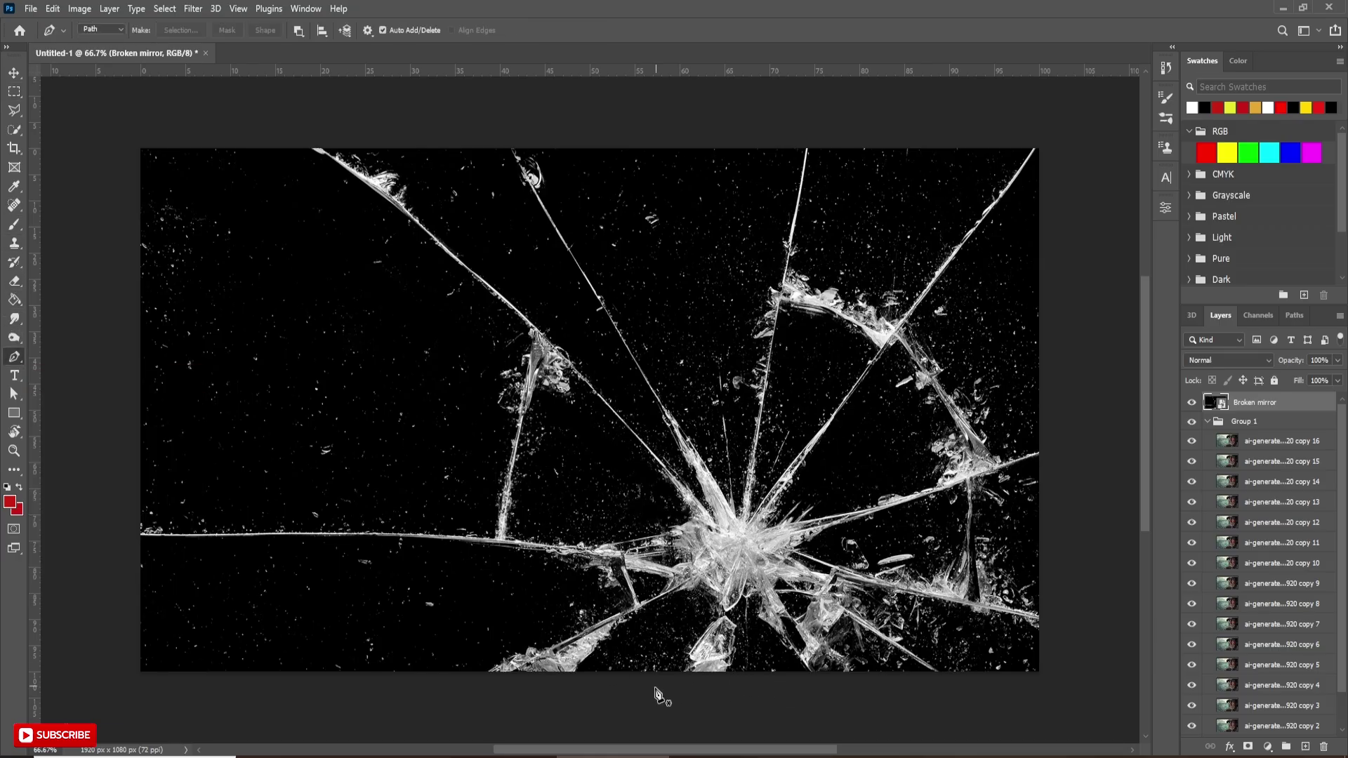
{"action": "left_click", "coordinate": [686, 672]}
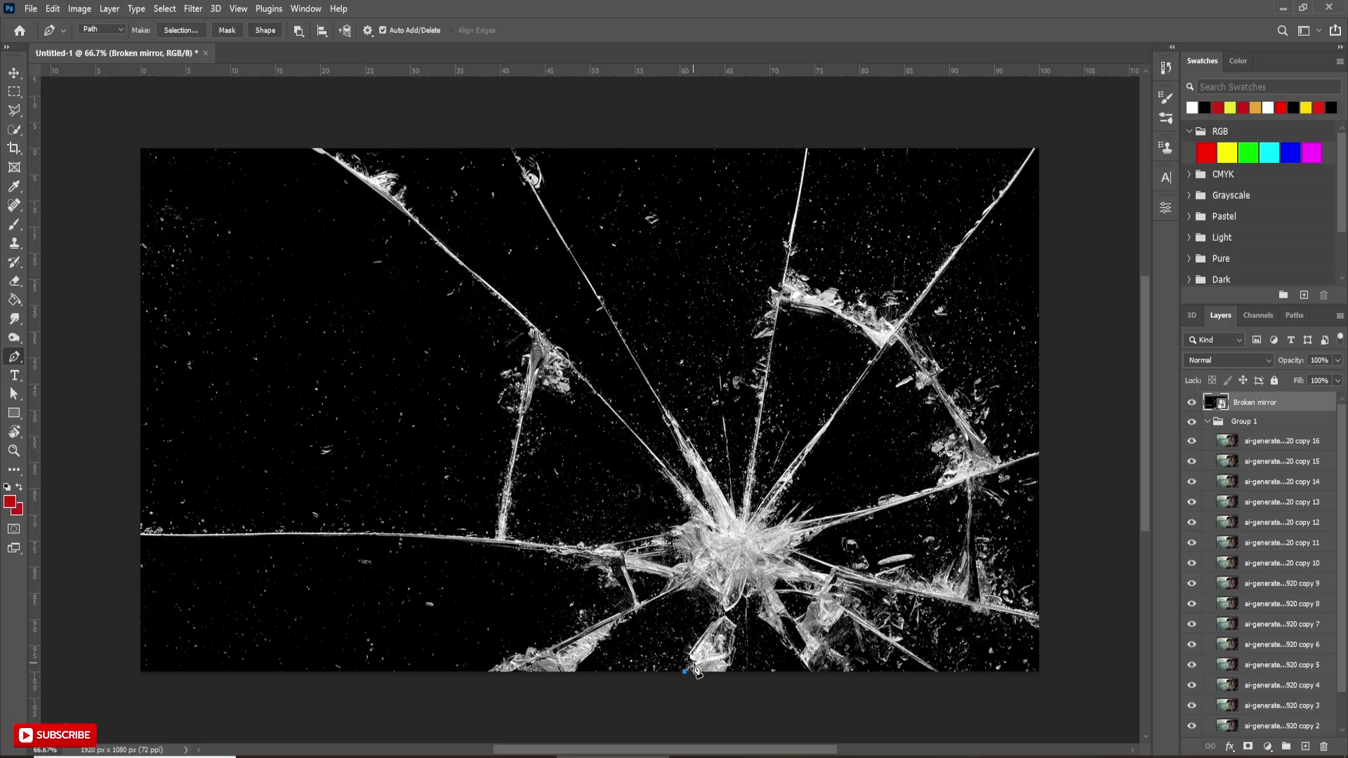
{"action": "left_click", "coordinate": [694, 663]}
{"action": "left_click", "coordinate": [690, 657]}
{"action": "left_click", "coordinate": [718, 619]}
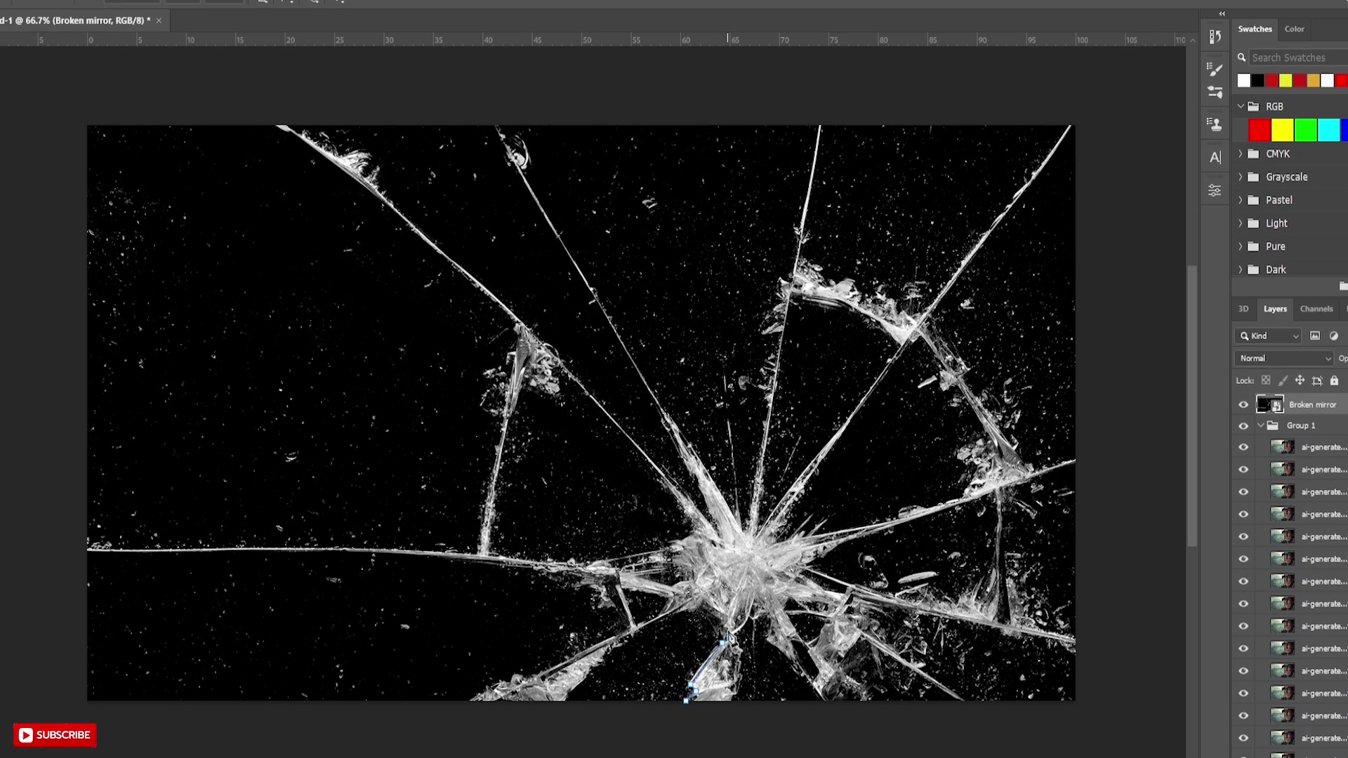
{"action": "left_click", "coordinate": [721, 605]}
{"action": "left_click", "coordinate": [700, 604]}
{"action": "left_click", "coordinate": [669, 615]}
{"action": "left_click", "coordinate": [616, 640]}
{"action": "left_click", "coordinate": [598, 661]}
{"action": "left_click", "coordinate": [590, 672]}
{"action": "left_click", "coordinate": [585, 681]}
{"action": "left_click", "coordinate": [563, 716]}
{"action": "left_click", "coordinate": [678, 715]}
{"action": "left_click", "coordinate": [686, 701]}
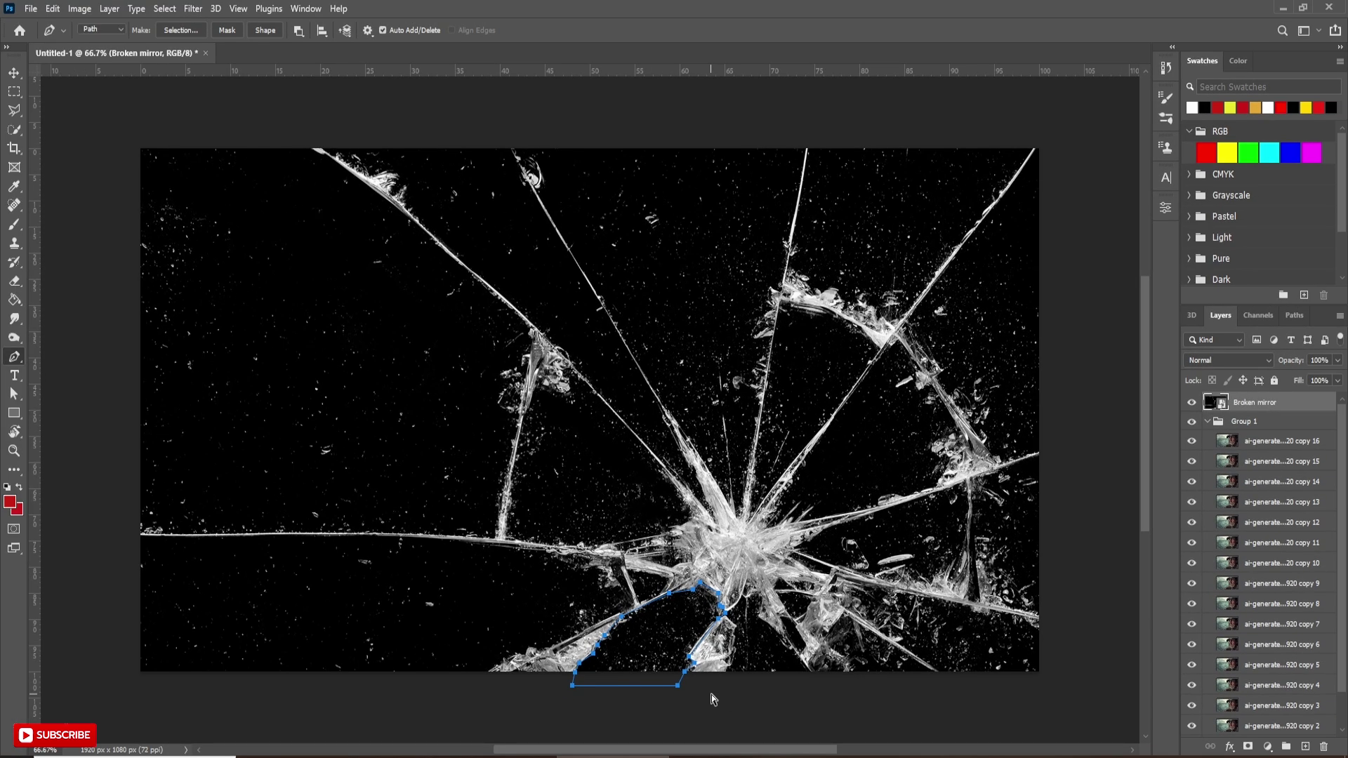
Convert the bottom-centre shard path to a selection and apply it as a layer mask on portrait copy 16.
{"action": "key", "text": "ctrl+Return"}
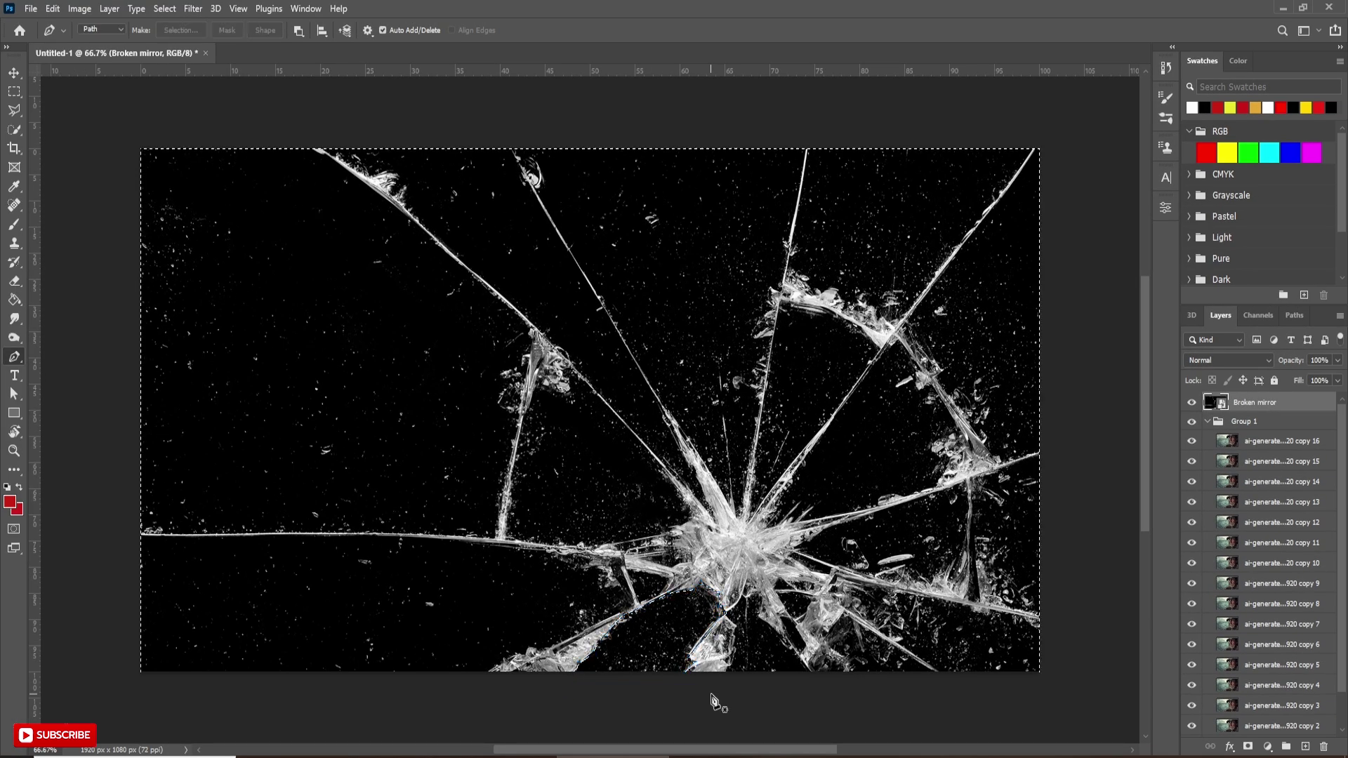
{"action": "left_click", "coordinate": [1281, 443]}
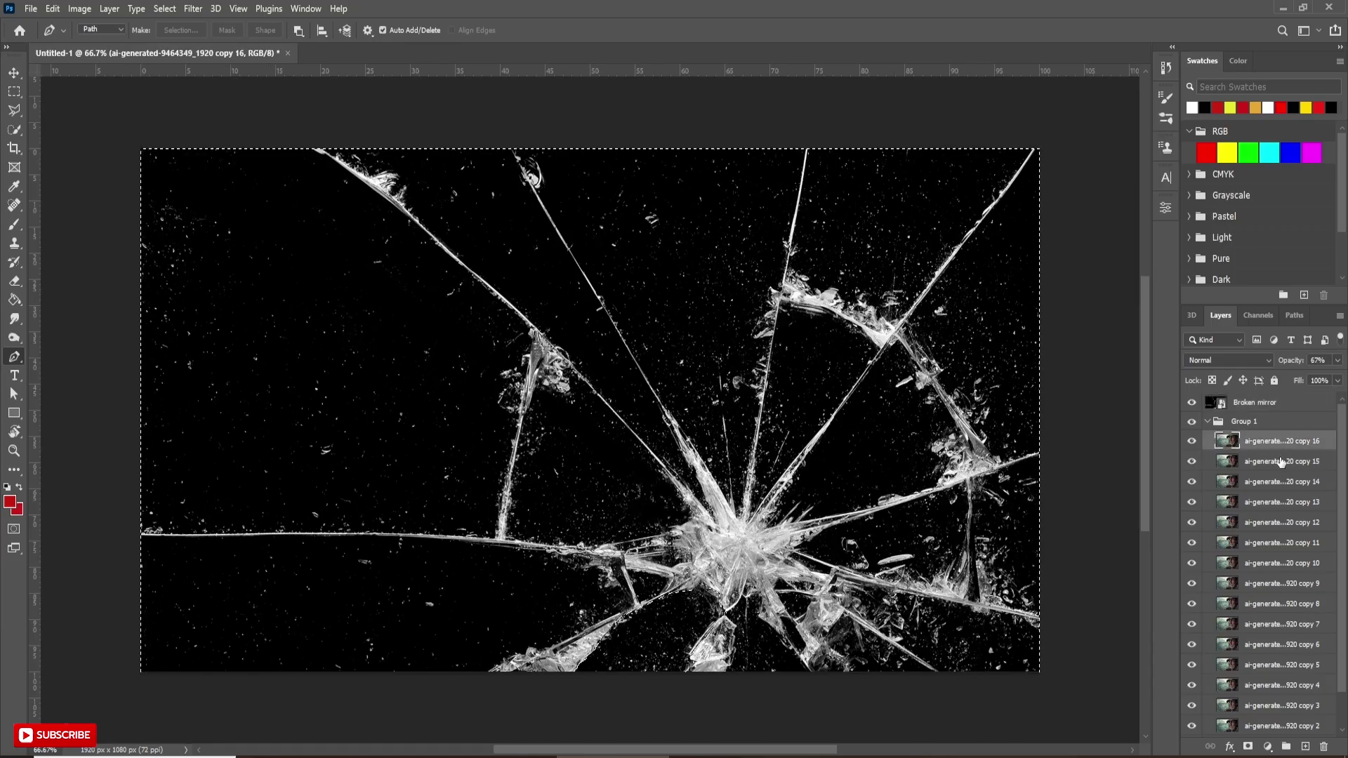
{"action": "left_click", "coordinate": [1247, 749]}
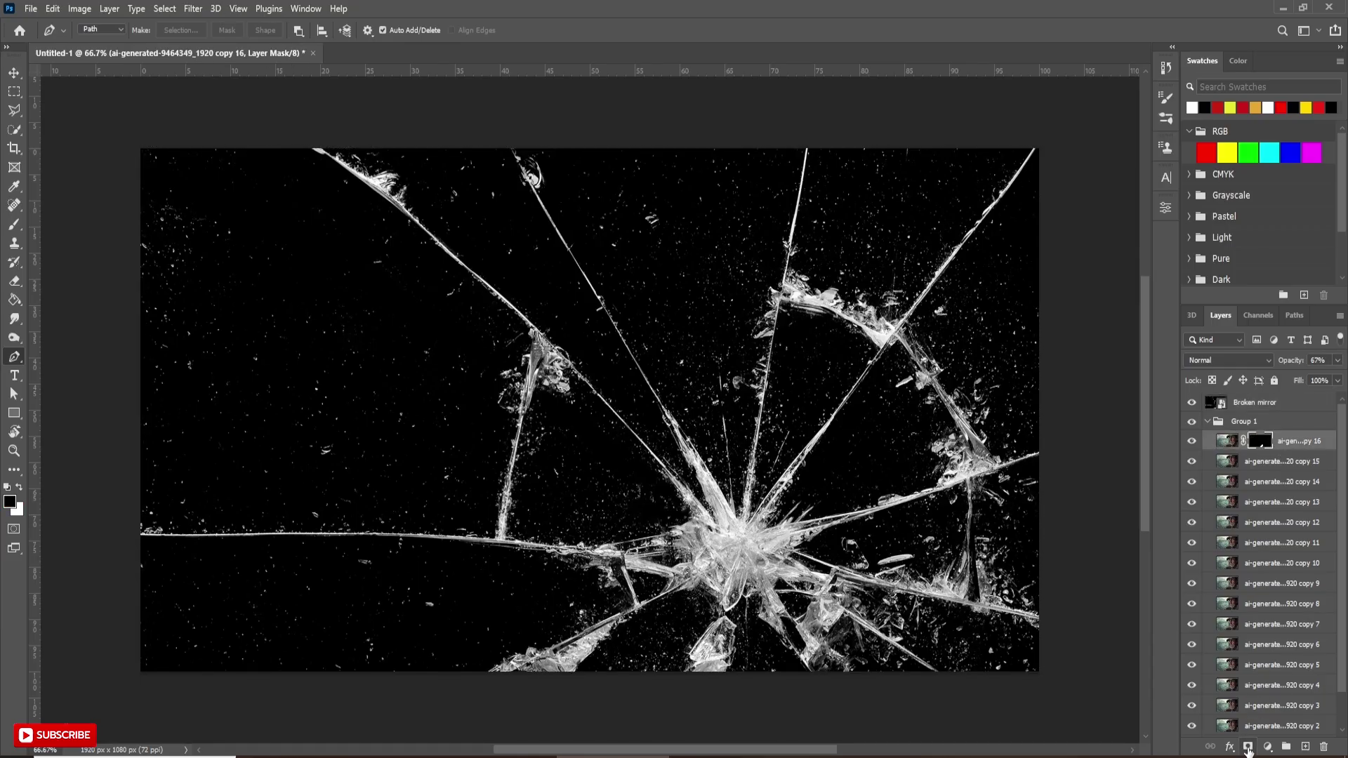
On portrait copy 15, trace the lower-left shard's diagonal edge from the bottom of the canvas up to the impact area.
{"action": "left_click", "coordinate": [1254, 465]}
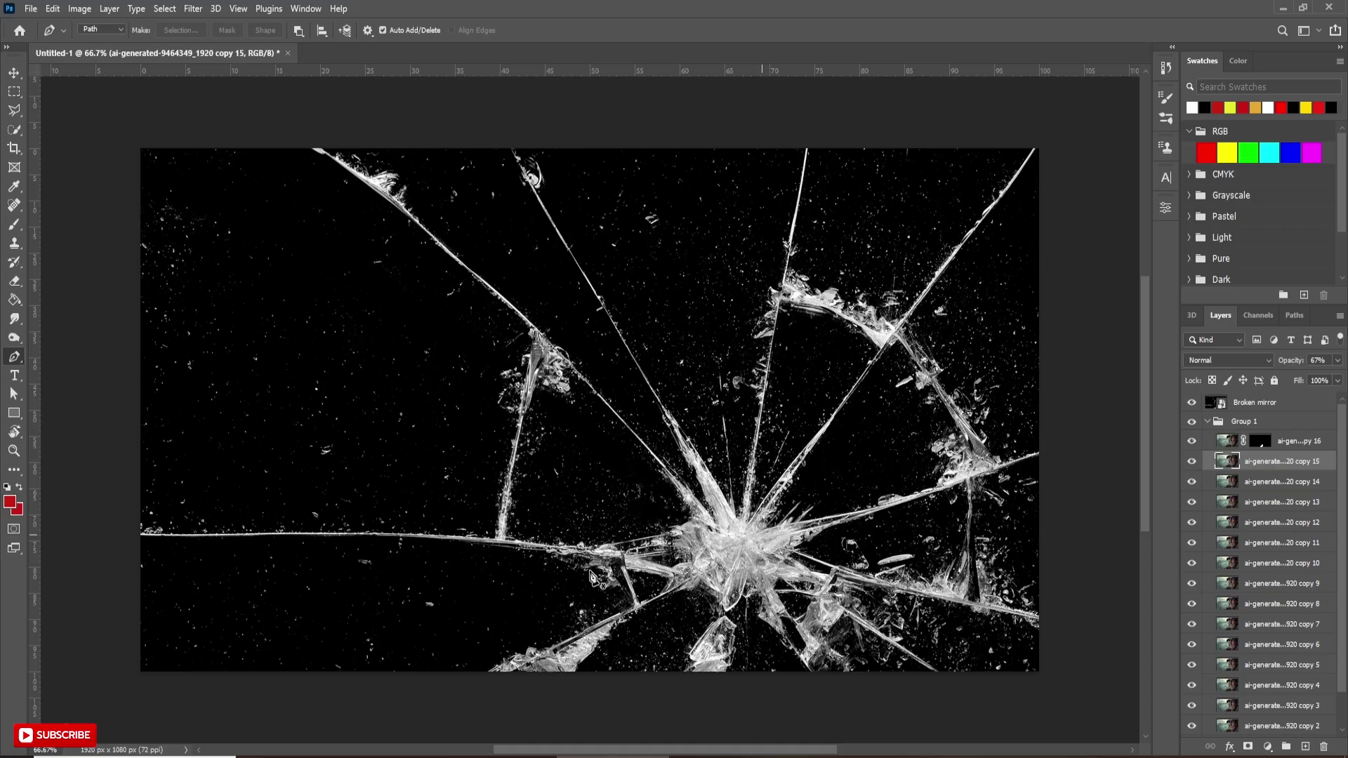
{"action": "left_click", "coordinate": [488, 673]}
{"action": "left_click", "coordinate": [516, 652]}
{"action": "left_click", "coordinate": [524, 656]}
{"action": "left_click", "coordinate": [529, 647]}
{"action": "left_click", "coordinate": [540, 651]}
{"action": "left_click", "coordinate": [660, 593]}
{"action": "left_click", "coordinate": [671, 579]}
{"action": "left_click", "coordinate": [620, 563]}
Complete the lower-left shard path along the horizontal crack and outside the canvas corner, and mask portrait copy 15 with it.
{"action": "left_click_drag", "start_coordinate": [218, 538], "coordinate": [188, 537]}
{"action": "left_click_drag", "start_coordinate": [250, 538], "coordinate": [510, 528]}
{"action": "left_click", "coordinate": [133, 535]}
{"action": "left_click", "coordinate": [96, 577]}
{"action": "left_click", "coordinate": [112, 680]}
{"action": "left_click", "coordinate": [205, 708]}
{"action": "left_click", "coordinate": [472, 695]}
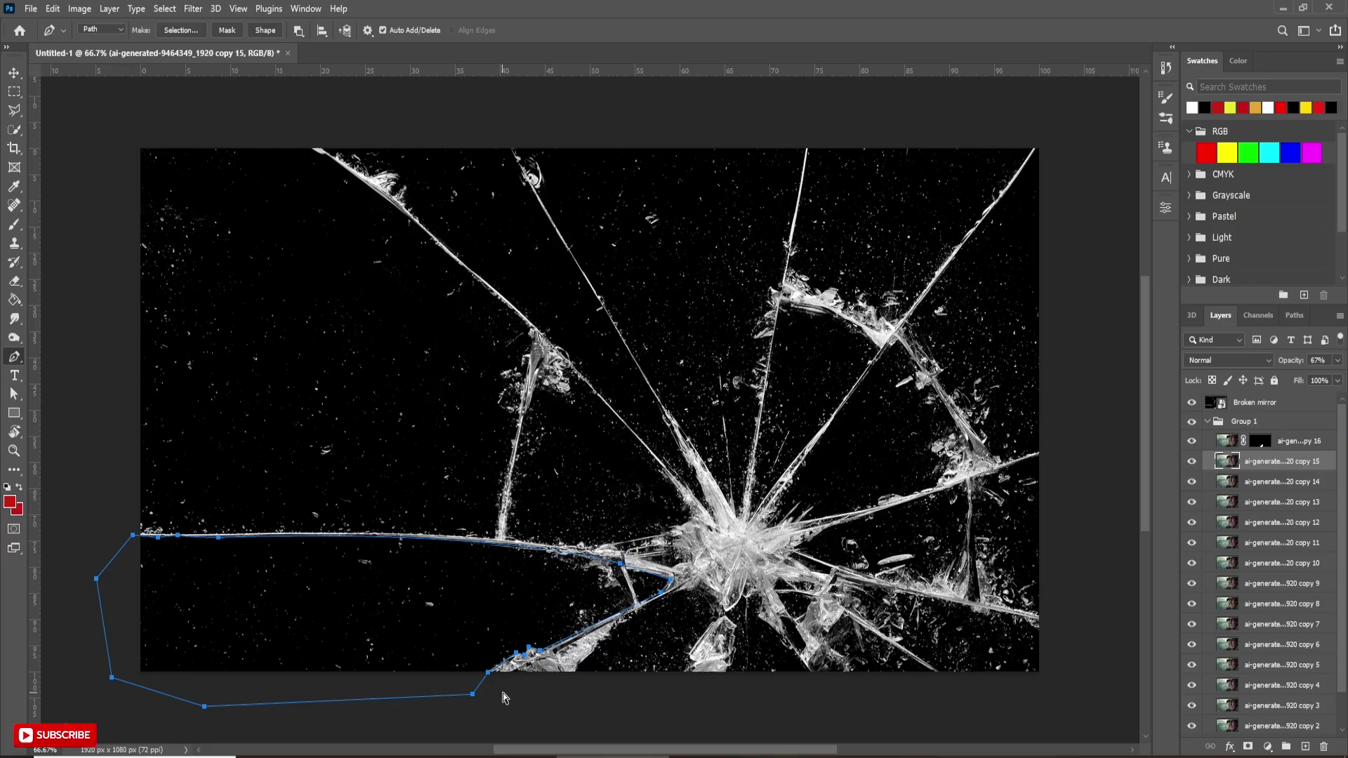
{"action": "key", "text": "ctrl+Return"}
{"action": "left_click", "coordinate": [1248, 746]}
On portrait copy 14, trace the diagonal and left edges of the triangular shard left of the impact point.
{"action": "left_click", "coordinate": [1251, 483]}
{"action": "left_click", "coordinate": [692, 513]}
{"action": "left_click_drag", "start_coordinate": [580, 377], "coordinate": [547, 364]}
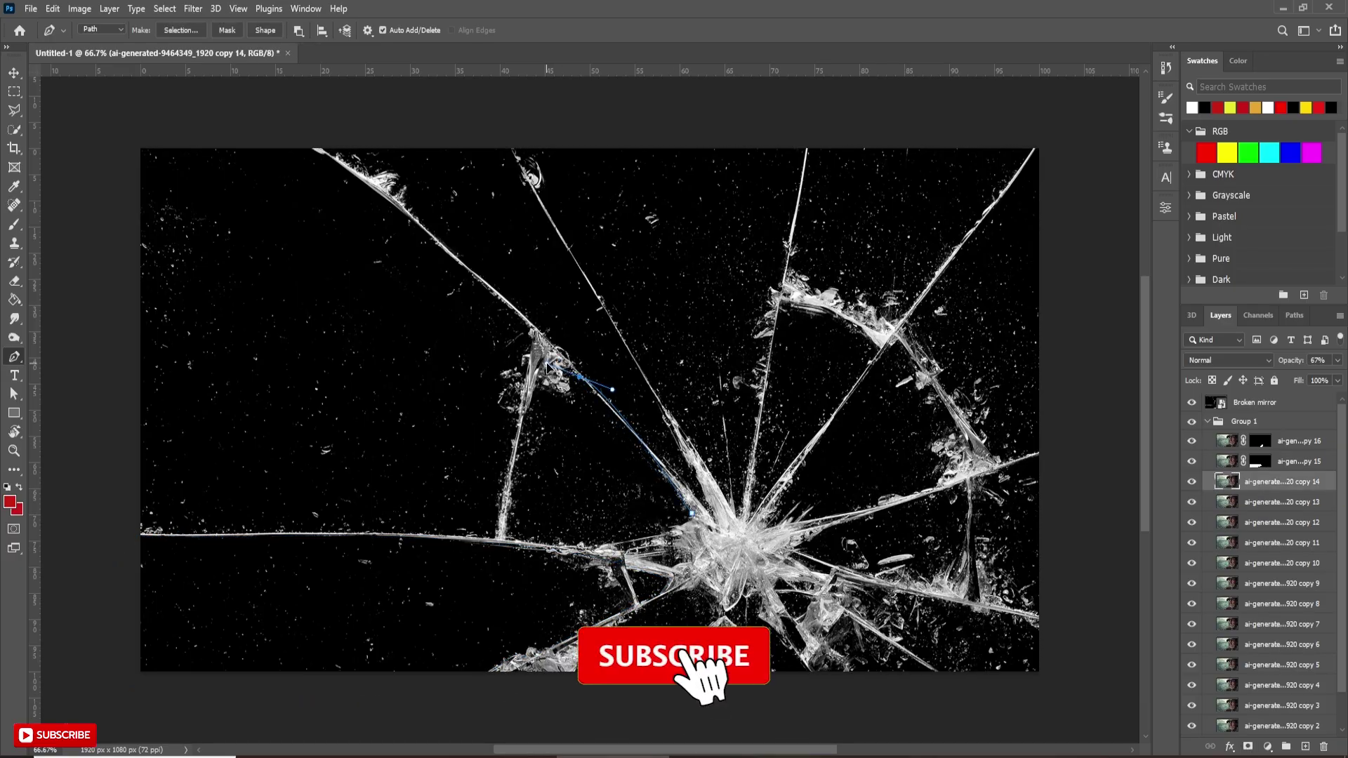
{"action": "left_click", "coordinate": [567, 369]}
{"action": "left_click", "coordinate": [561, 376]}
{"action": "left_click", "coordinate": [568, 392]}
{"action": "left_click", "coordinate": [539, 384]}
{"action": "left_click", "coordinate": [519, 432]}
{"action": "left_click", "coordinate": [512, 478]}
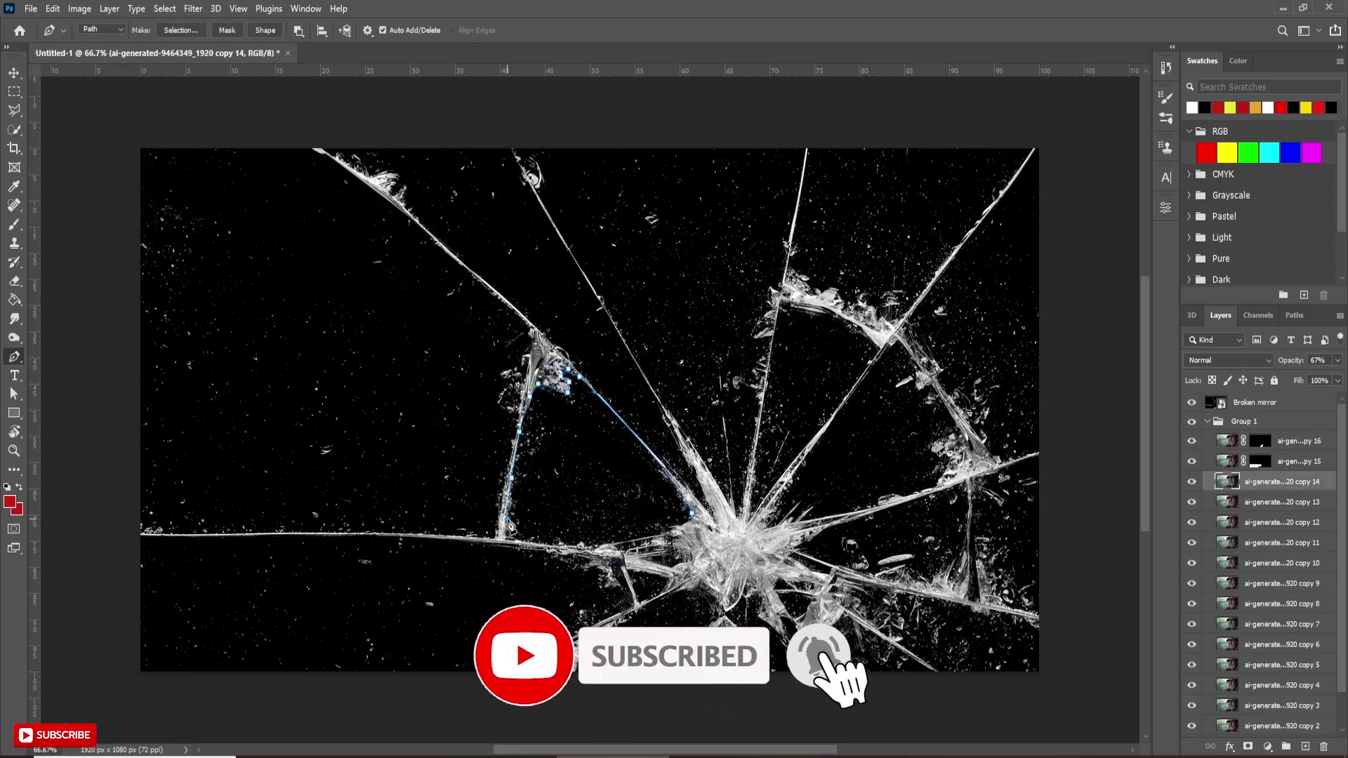
{"action": "left_click", "coordinate": [507, 519]}
{"action": "left_click", "coordinate": [506, 537]}
Close the triangular shard path along its bottom edge and mask portrait copy 14 with it.
{"action": "left_click_drag", "start_coordinate": [577, 546], "coordinate": [587, 547]}
{"action": "left_click", "coordinate": [599, 547]}
{"action": "left_click", "coordinate": [613, 546]}
{"action": "left_click", "coordinate": [623, 550]}
{"action": "left_click", "coordinate": [650, 544]}
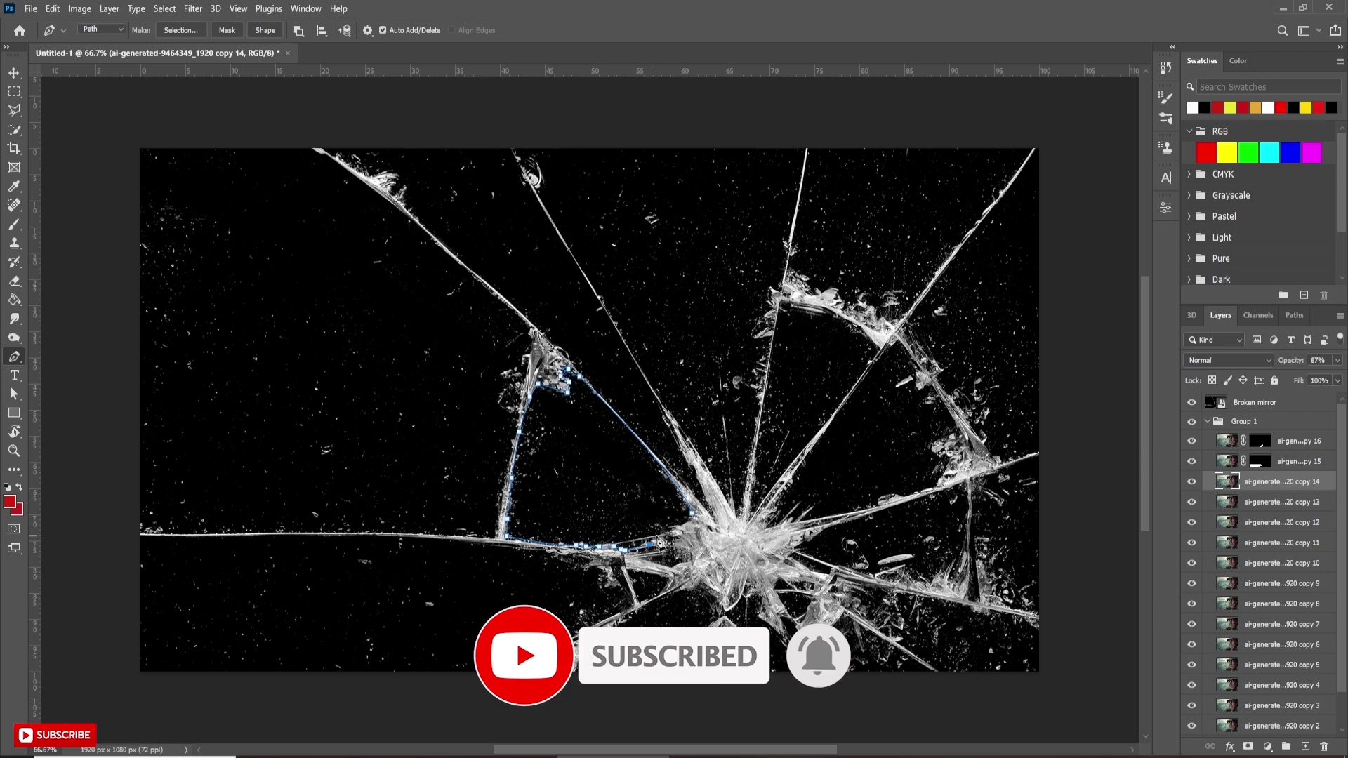
{"action": "left_click", "coordinate": [660, 537]}
{"action": "left_click", "coordinate": [672, 533]}
{"action": "left_click", "coordinate": [684, 524]}
{"action": "left_click", "coordinate": [691, 518]}
{"action": "key", "text": "ctrl+Return"}
{"action": "left_click", "coordinate": [1247, 746]}
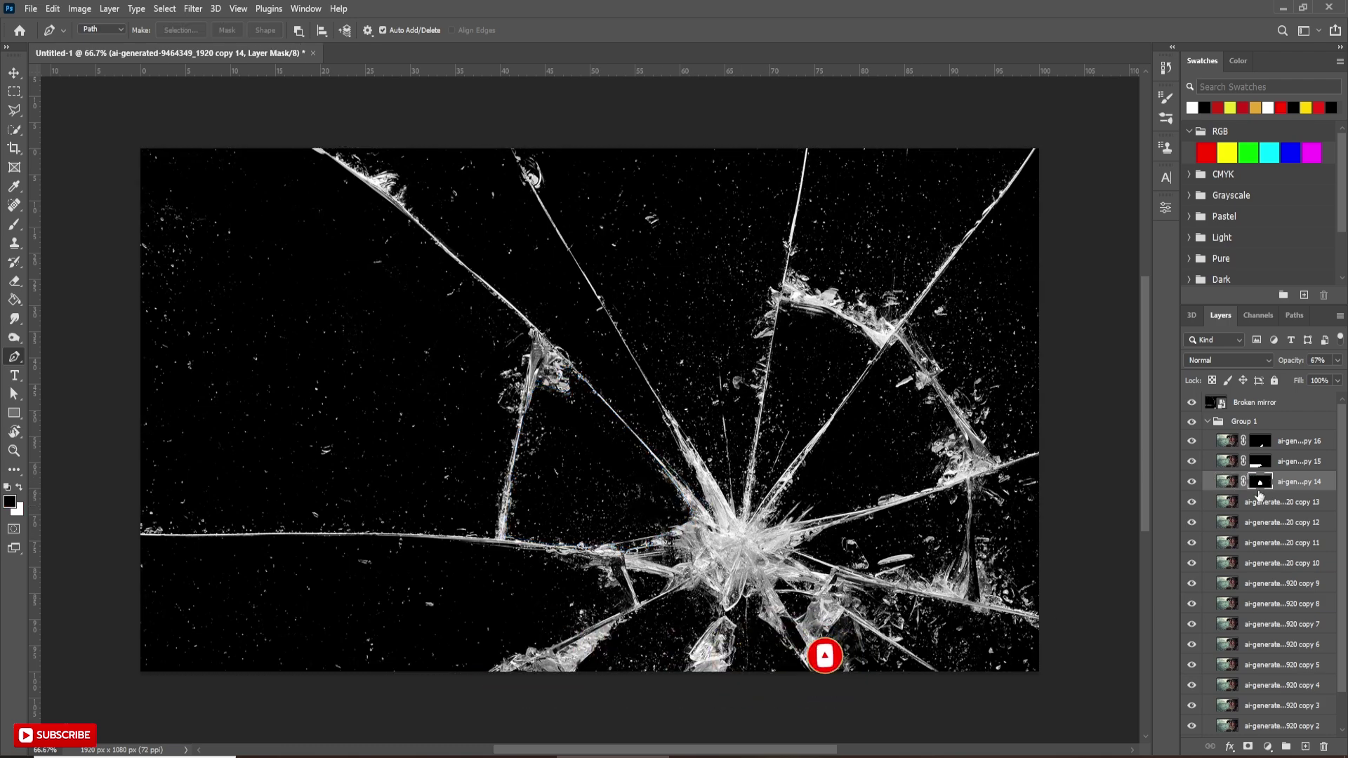
On portrait copy 13, trace the large upper-left shard's bottom edge along the horizontal crack and up its right edge.
{"action": "left_click", "coordinate": [1258, 502]}
{"action": "left_click", "coordinate": [136, 533]}
{"action": "left_click", "coordinate": [155, 533]}
{"action": "left_click", "coordinate": [249, 532]}
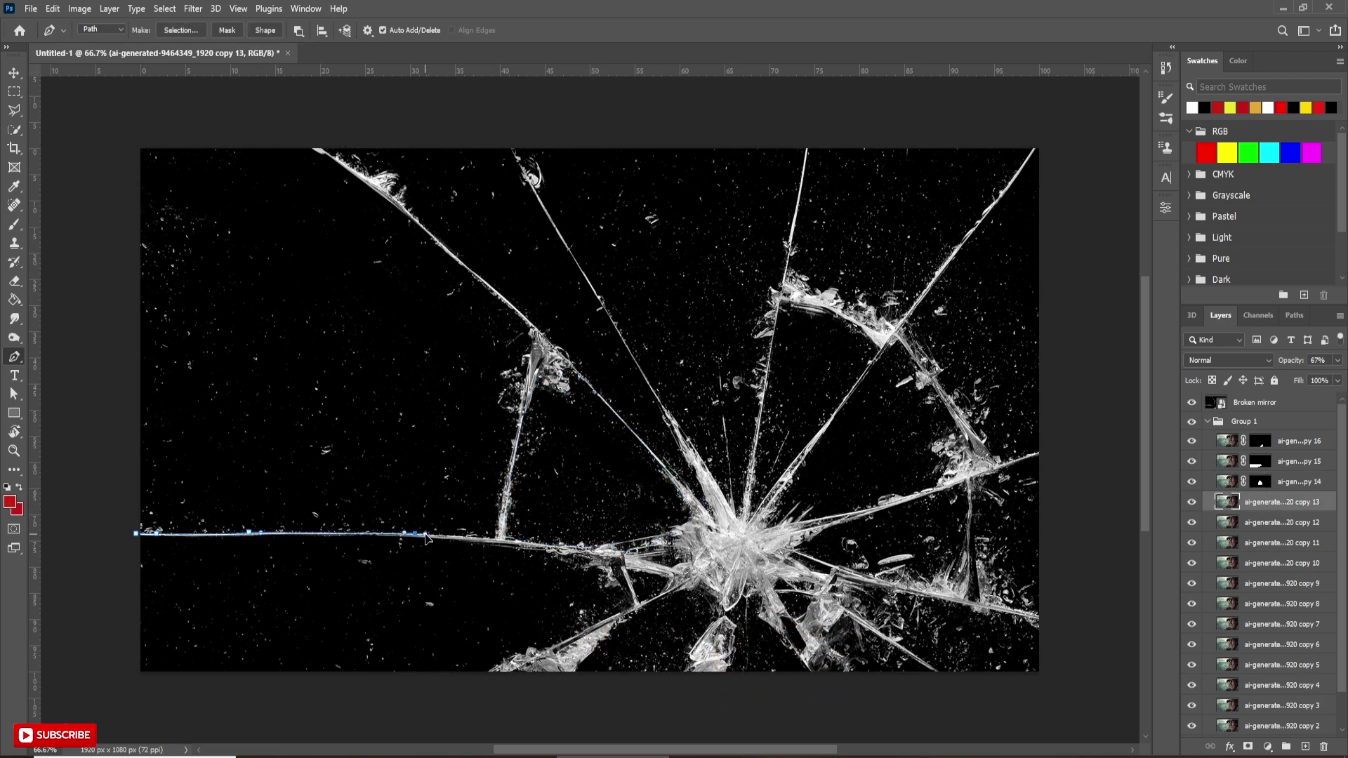
{"action": "left_click", "coordinate": [414, 534]}
{"action": "left_click", "coordinate": [495, 537]}
{"action": "left_click", "coordinate": [499, 516]}
{"action": "left_click", "coordinate": [520, 415]}
{"action": "left_click", "coordinate": [526, 378]}
Continue the upper-left shard path along the diagonal crack and beyond the canvas top, and mask portrait copy 13 with it.
{"action": "left_click", "coordinate": [534, 330]}
{"action": "left_click", "coordinate": [437, 242]}
{"action": "left_click", "coordinate": [420, 227]}
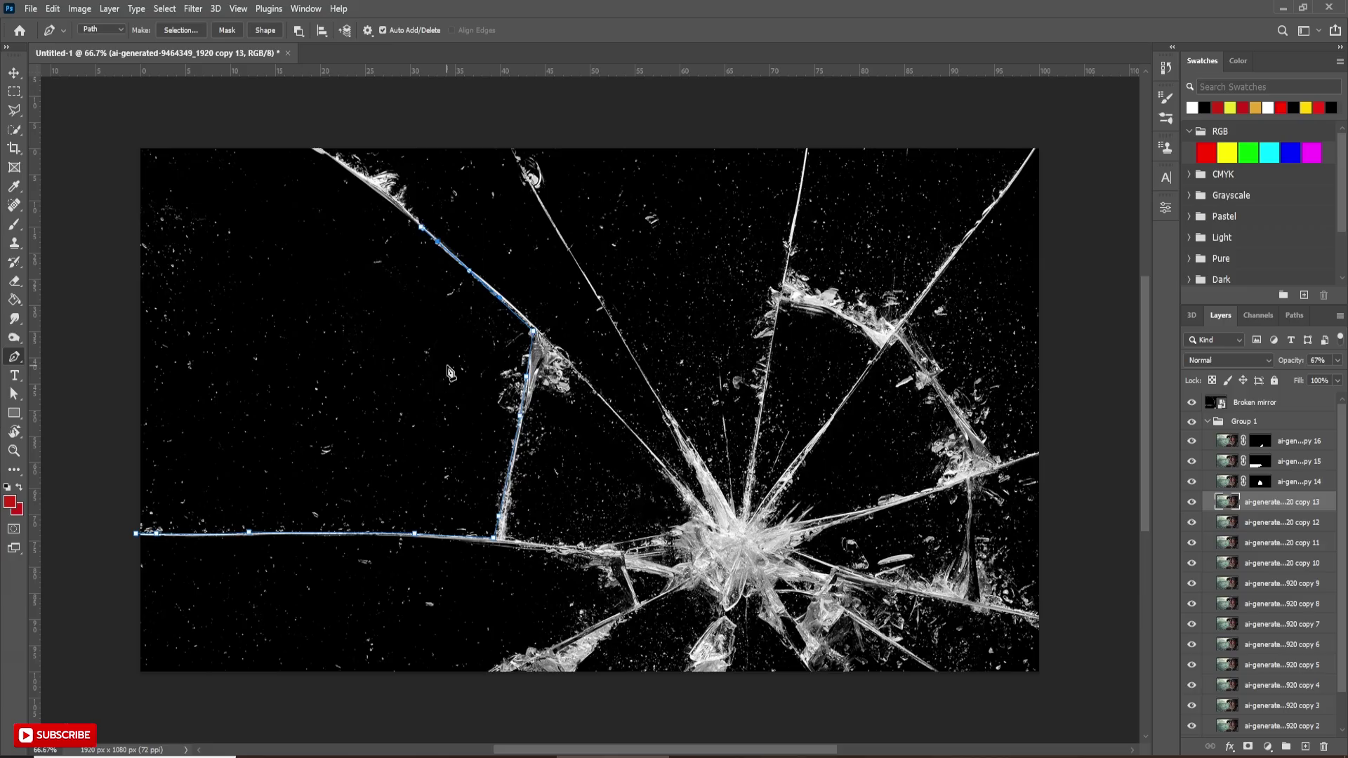
{"action": "left_click", "coordinate": [364, 184]}
{"action": "left_click", "coordinate": [304, 137]}
{"action": "left_click", "coordinate": [242, 134]}
{"action": "left_click", "coordinate": [227, 31]}
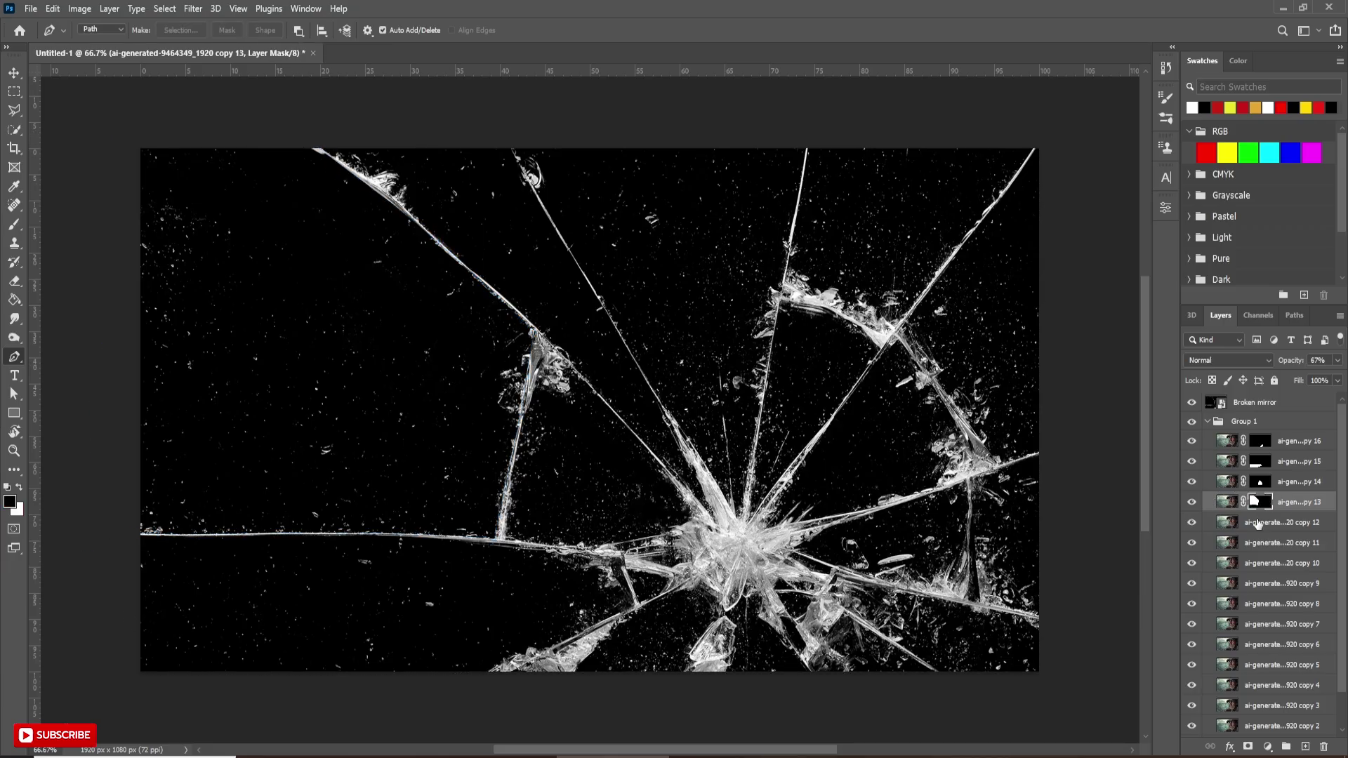
On portrait copy 12, trace the narrow shard from the impact point up its right crack, over the canvas top and onto the left crack.
{"action": "key", "text": "alt+bracketleft"}
{"action": "left_click", "coordinate": [713, 520]}
{"action": "left_click", "coordinate": [664, 407]}
{"action": "left_click", "coordinate": [501, 134]}
{"action": "left_click", "coordinate": [439, 123]}
{"action": "left_click", "coordinate": [306, 131]}
{"action": "left_click", "coordinate": [318, 150]}
{"action": "left_click", "coordinate": [418, 220]}
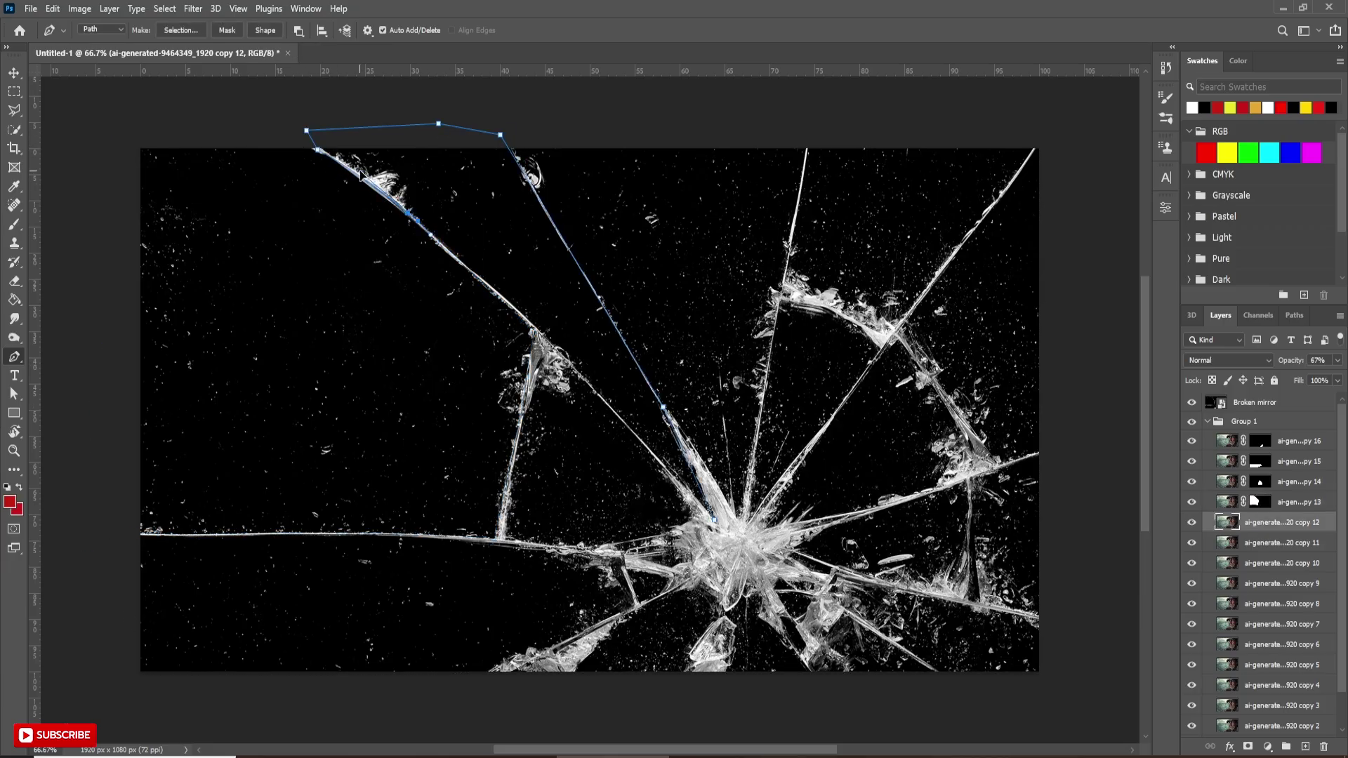
Close the narrow shard path down the left diagonal crack to the impact point and mask portrait copy 12 with it.
{"action": "left_click", "coordinate": [482, 280]}
{"action": "left_click", "coordinate": [525, 321]}
{"action": "left_click", "coordinate": [678, 485]}
{"action": "left_click_drag", "start_coordinate": [689, 500], "coordinate": [696, 506]}
{"action": "left_click", "coordinate": [713, 520]}
{"action": "key", "text": "ctrl+Return"}
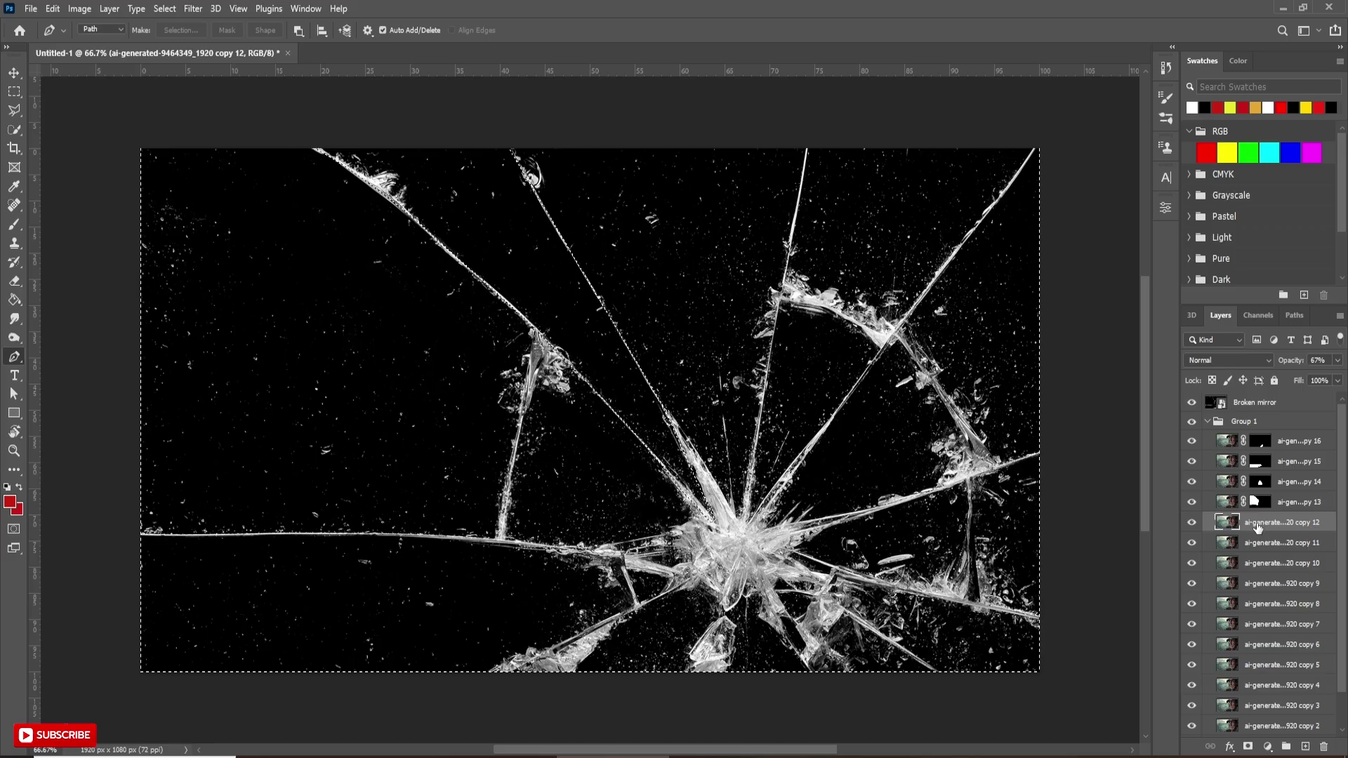
{"action": "left_click", "coordinate": [1248, 747]}
Trace the top-centre wedge shard above the impact point and mask portrait copy 11 with it.
{"action": "left_click", "coordinate": [740, 524]}
{"action": "left_click", "coordinate": [809, 138]}
{"action": "left_click", "coordinate": [641, 135]}
{"action": "left_click", "coordinate": [499, 125]}
{"action": "left_click", "coordinate": [660, 430]}
{"action": "left_click", "coordinate": [741, 523]}
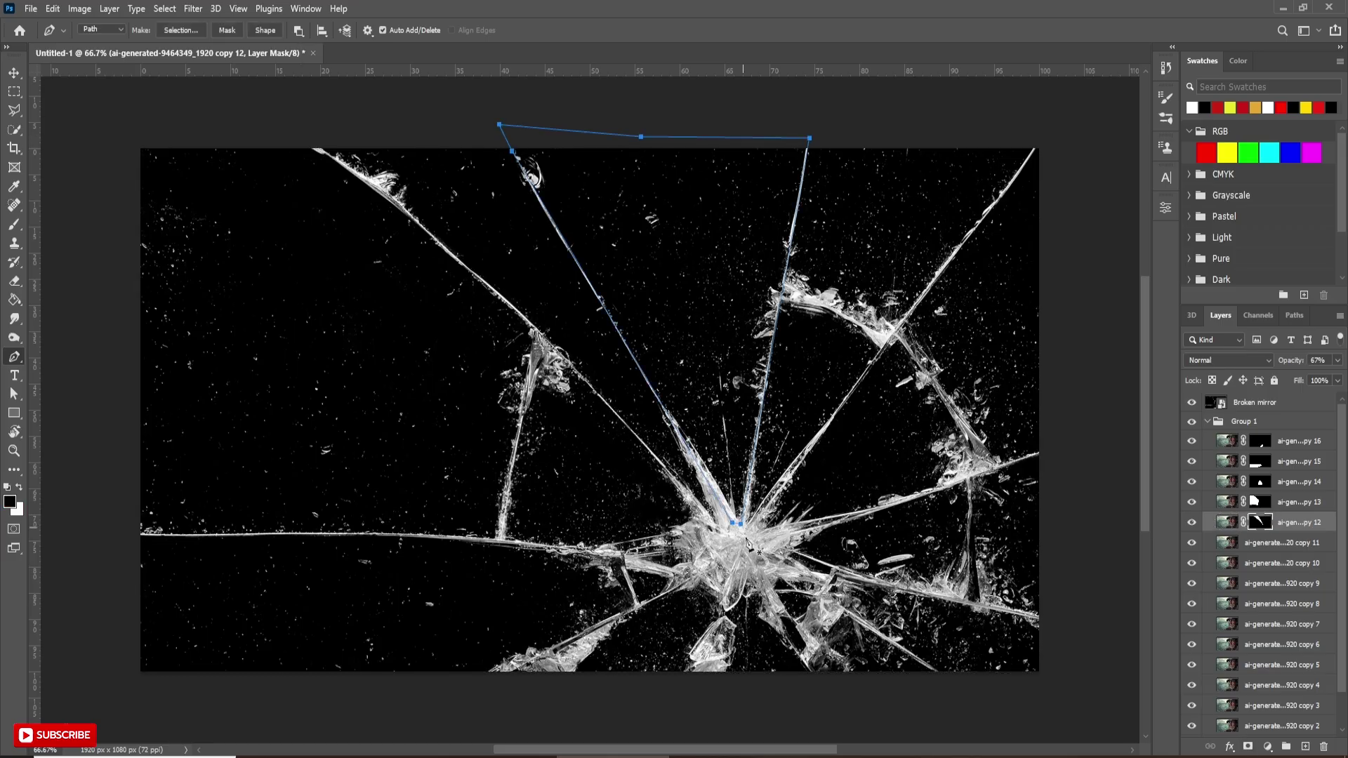
{"action": "key", "text": "ctrl+Return"}
{"action": "key", "text": "alt+bracketleft"}
{"action": "left_click", "coordinate": [1247, 746]}
Mask portrait copy 10 to the upper-right shard above the curved crack.
{"action": "key", "text": "alt+bracketleft"}
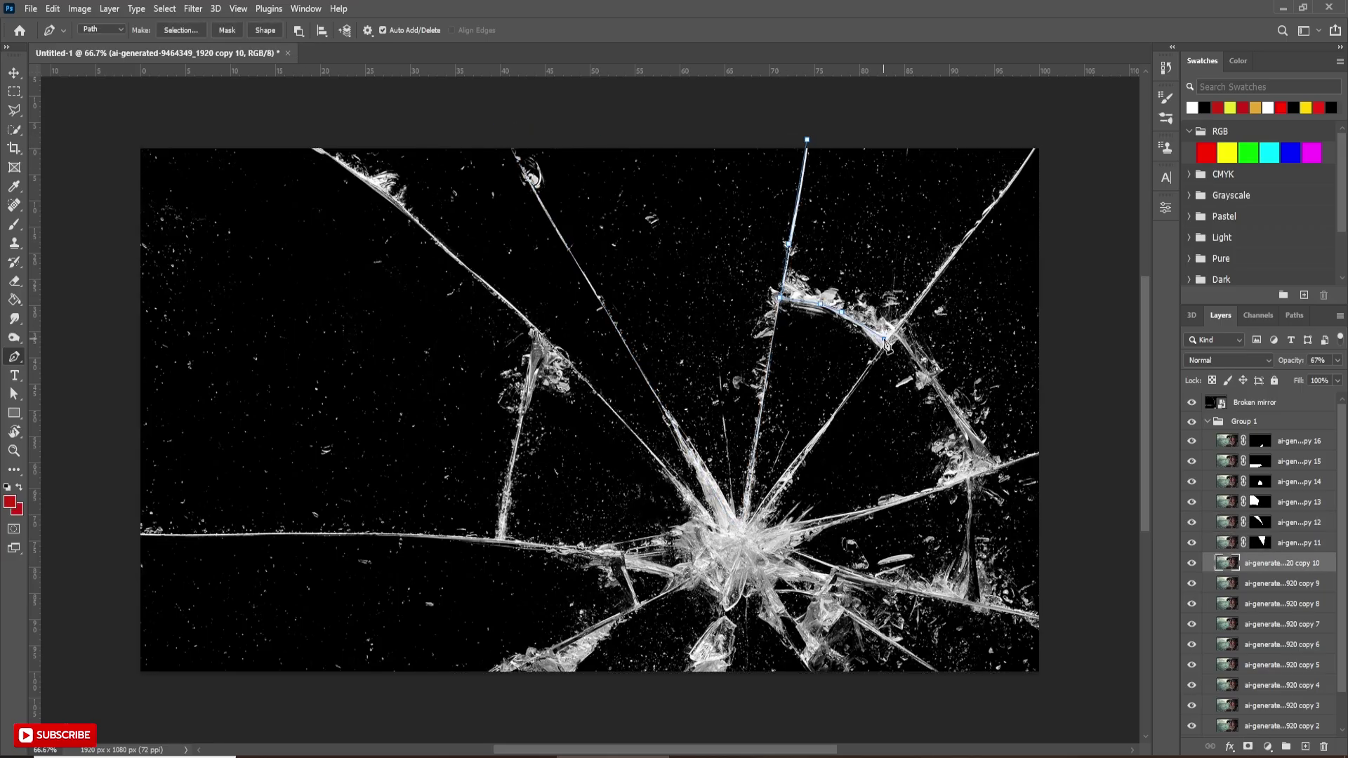
{"action": "left_click", "coordinate": [1248, 747]}
Trace the wedge shard between the curved crack and the impact point, and mask portrait copy 9 with it.
{"action": "left_click", "coordinate": [782, 298]}
{"action": "left_click", "coordinate": [803, 300]}
{"action": "left_click", "coordinate": [828, 306]}
{"action": "left_click", "coordinate": [851, 318]}
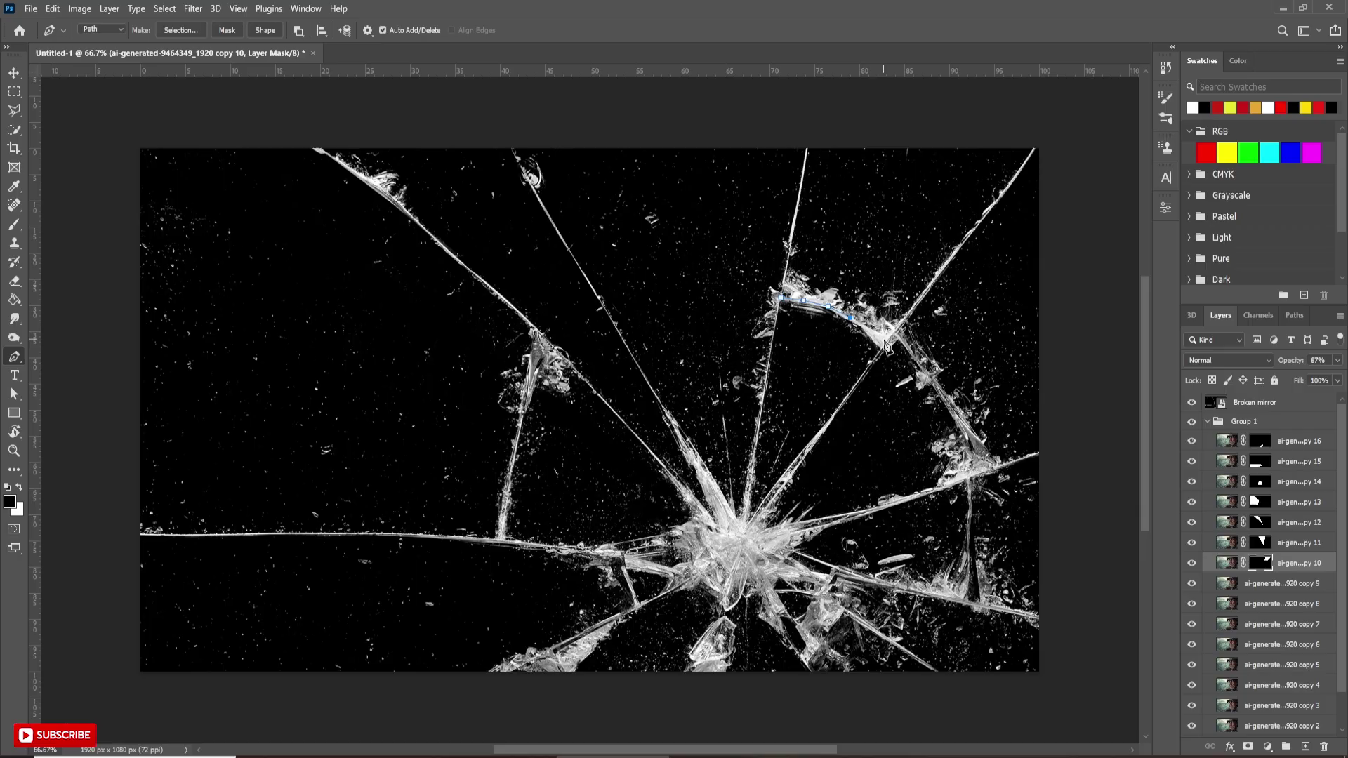
{"action": "left_click", "coordinate": [884, 340]}
{"action": "left_click", "coordinate": [860, 379]}
{"action": "left_click", "coordinate": [816, 437]}
{"action": "left_click", "coordinate": [782, 297]}
{"action": "key", "text": "ctrl+Return"}
{"action": "key", "text": "alt+bracketleft"}
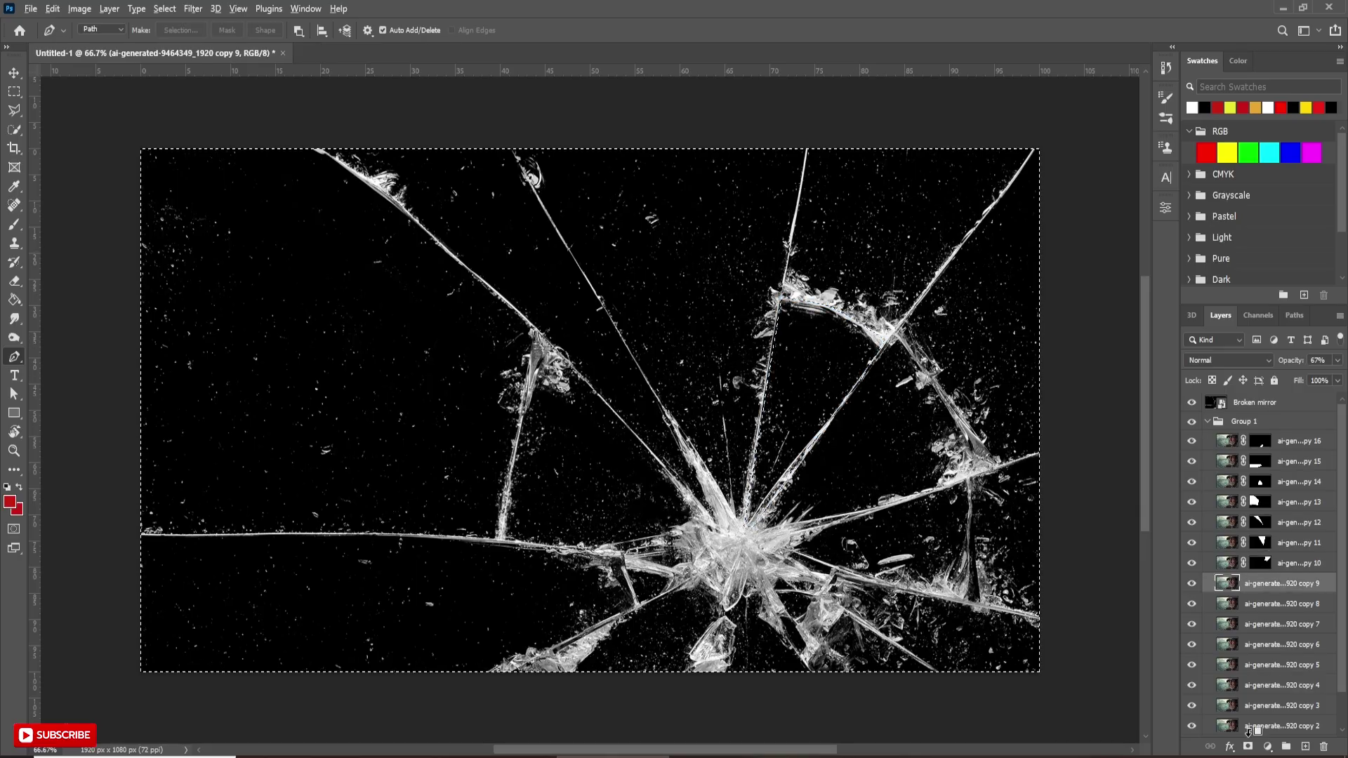
{"action": "left_click", "coordinate": [1248, 747]}
Trace the shard between the upper-right diagonal crack and the right-hand crack, inside the curved crack, and mask portrait copy 8 with it.
{"action": "key", "text": "alt+bracketleft"}
{"action": "left_click", "coordinate": [750, 526]}
{"action": "left_click", "coordinate": [894, 332]}
{"action": "left_click", "coordinate": [926, 372]}
{"action": "left_click", "coordinate": [977, 470]}
{"action": "left_click", "coordinate": [951, 483]}
{"action": "left_click", "coordinate": [780, 531]}
{"action": "left_click", "coordinate": [750, 525]}
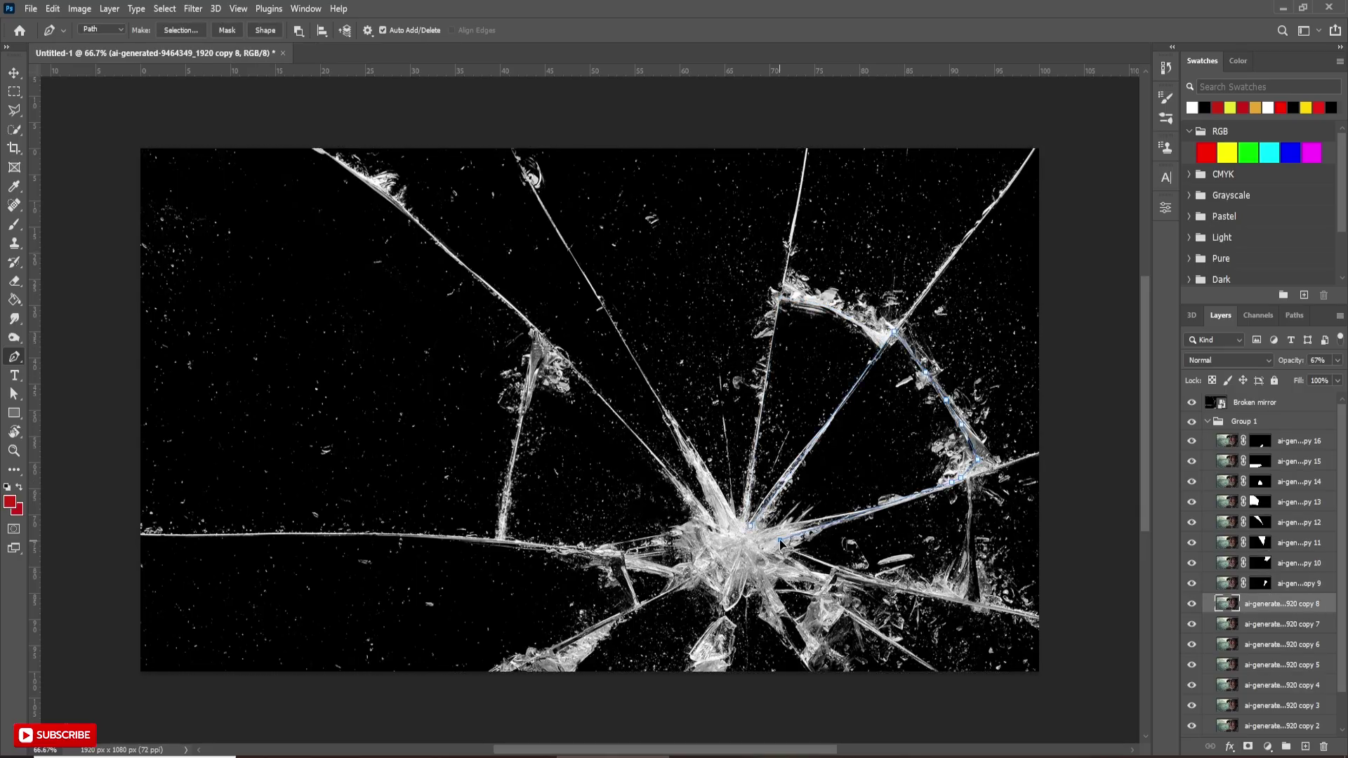
{"action": "key", "text": "ctrl+Return"}
{"action": "left_click", "coordinate": [1248, 747]}
Trace the shard along the right edge outside the curved crack and mask portrait copy 7 with it.
{"action": "key", "text": "alt+bracketleft"}
{"action": "left_click", "coordinate": [1045, 451]}
{"action": "left_click", "coordinate": [993, 467]}
{"action": "left_click", "coordinate": [895, 332]}
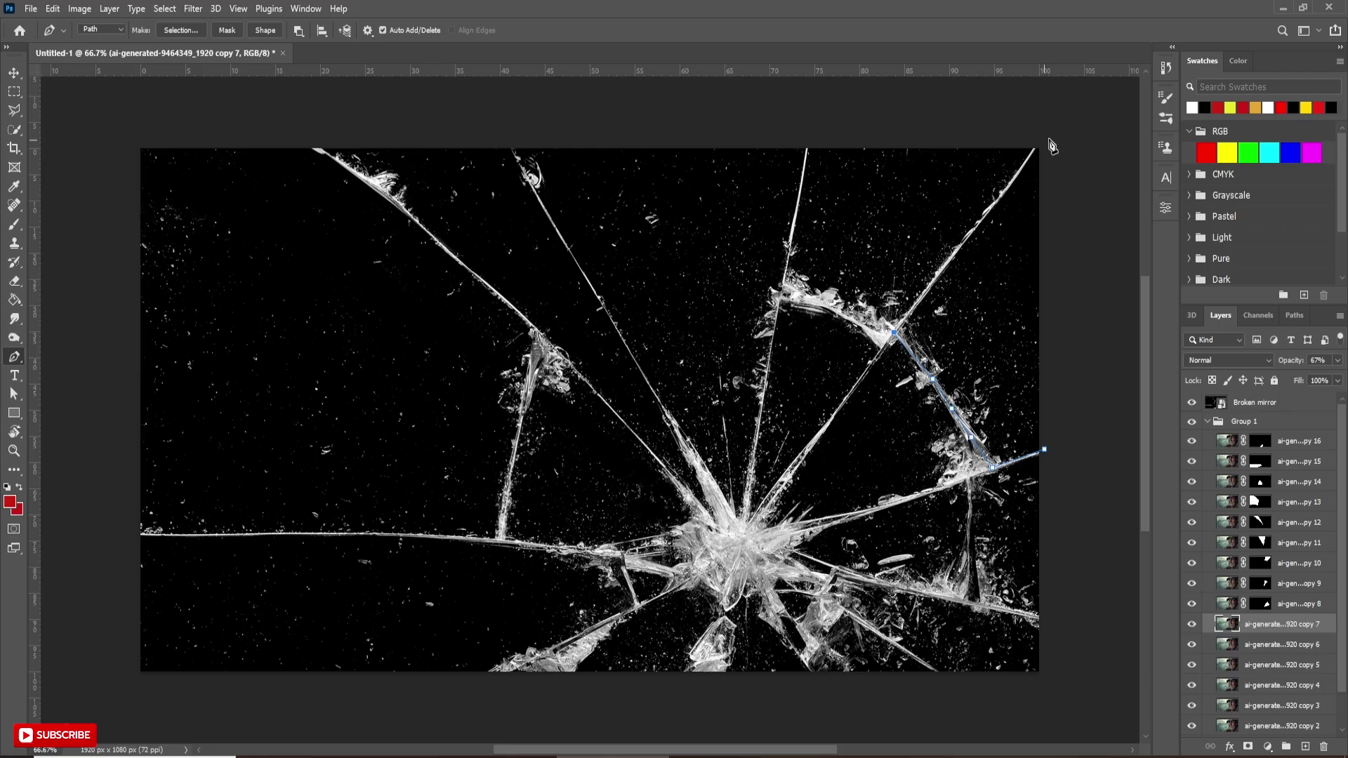
{"action": "left_click", "coordinate": [1046, 134]}
{"action": "left_click", "coordinate": [1077, 358]}
{"action": "left_click", "coordinate": [1044, 451]}
{"action": "key", "text": "ctrl+Return"}
{"action": "left_click", "coordinate": [1248, 747]}
Trace the shard between the two cracks running from the impact point to the right edge and mask portrait copy 6 with it.
{"action": "left_click", "coordinate": [1045, 449]}
{"action": "left_click", "coordinate": [927, 492]}
{"action": "left_click", "coordinate": [884, 507]}
{"action": "left_click", "coordinate": [773, 541]}
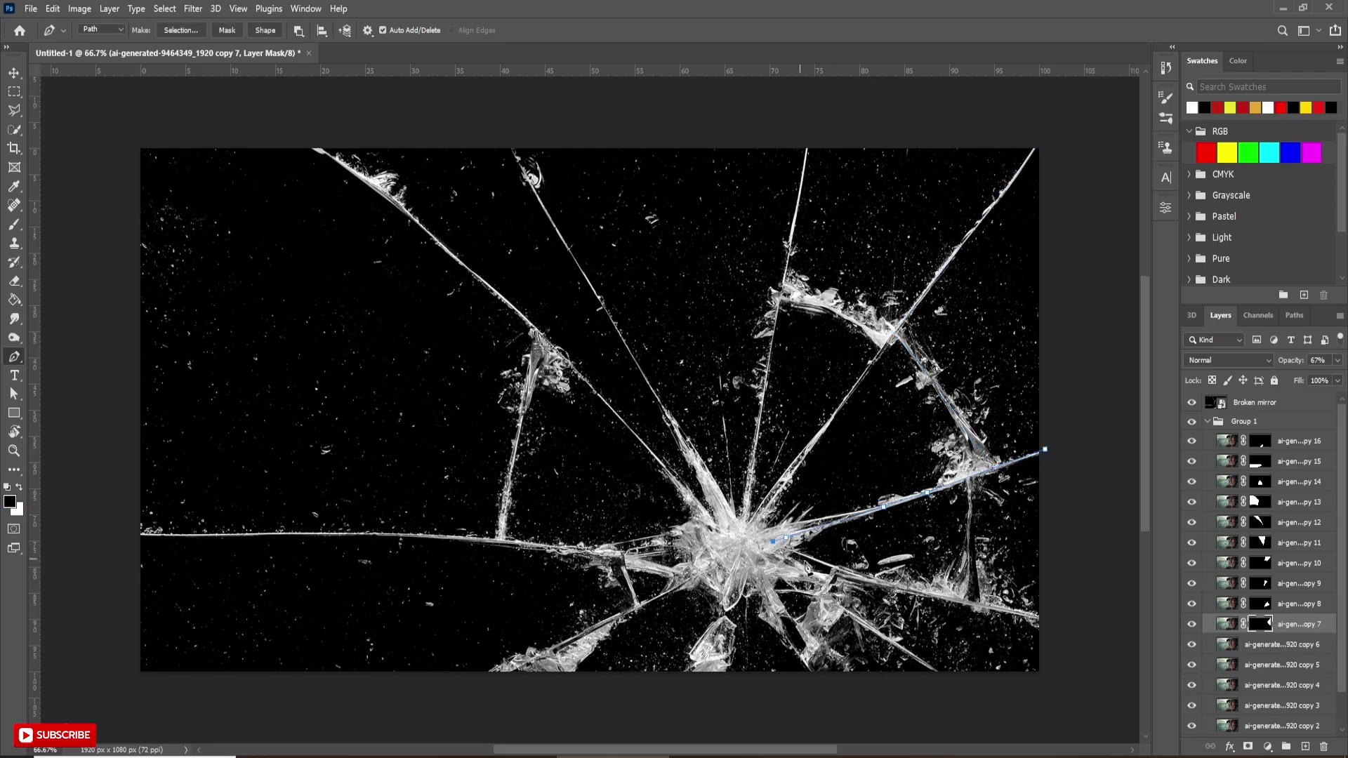
{"action": "left_click", "coordinate": [833, 567]}
{"action": "left_click", "coordinate": [1047, 620]}
{"action": "left_click", "coordinate": [1054, 478]}
{"action": "left_click", "coordinate": [1046, 450]}
{"action": "key", "text": "ctrl+Return"}
{"action": "key", "text": "alt+bracketleft"}
{"action": "left_click", "coordinate": [1248, 746]}
Trace the lower-right corner shard below the lower right-hand crack and mask portrait copy 5 with it.
{"action": "key", "text": "alt+bracketleft"}
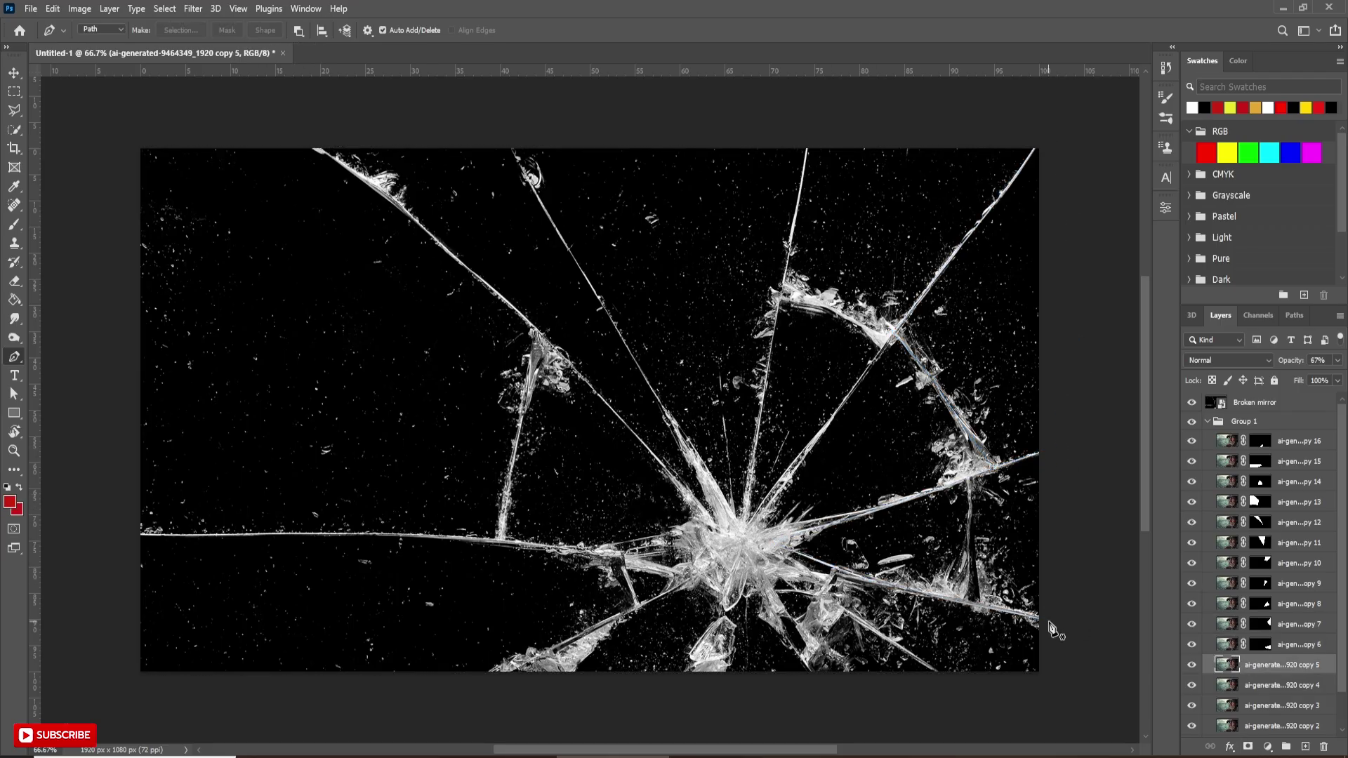
{"action": "left_click", "coordinate": [1044, 620]}
{"action": "left_click", "coordinate": [785, 572]}
{"action": "left_click", "coordinate": [823, 601]}
{"action": "left_click", "coordinate": [947, 679]}
{"action": "left_click", "coordinate": [1045, 619]}
{"action": "key", "text": "ctrl+Return"}
{"action": "left_click", "coordinate": [1247, 747]}
Trace the bottom-edge shard to the lower right of the impact point and mask portrait copy 4 with it.
{"action": "key", "text": "alt+bracketleft"}
{"action": "left_click", "coordinate": [942, 677]}
{"action": "left_click", "coordinate": [847, 613]}
{"action": "left_click", "coordinate": [827, 602]}
{"action": "left_click", "coordinate": [807, 660]}
{"action": "left_click", "coordinate": [845, 688]}
{"action": "left_click", "coordinate": [942, 677]}
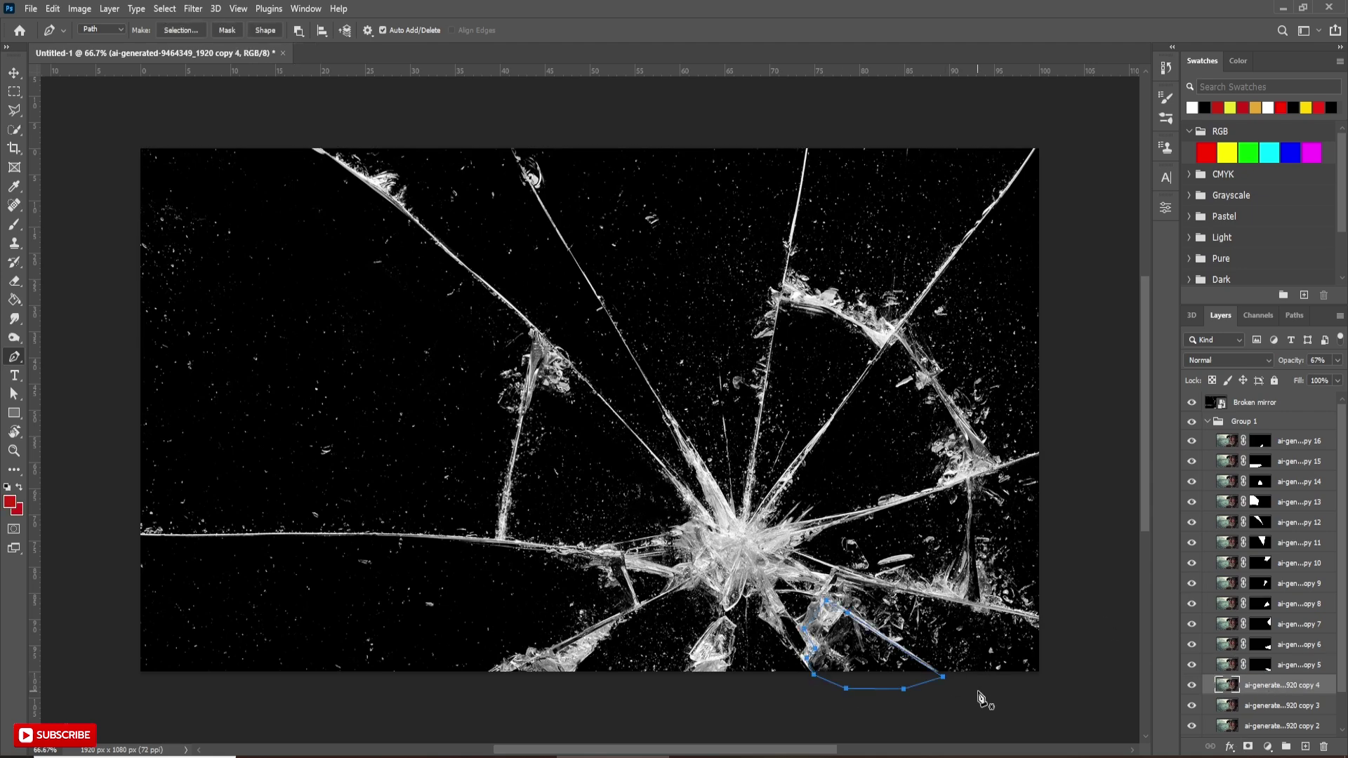
{"action": "key", "text": "ctrl+Return"}
{"action": "left_click", "coordinate": [1248, 747]}
Trace the small shard just below and right of the impact point and mask portrait copy 3 with it.
{"action": "key", "text": "alt+bracketleft"}
{"action": "left_click", "coordinate": [819, 597]}
{"action": "left_click", "coordinate": [823, 583]}
{"action": "left_click", "coordinate": [792, 575]}
{"action": "left_click", "coordinate": [775, 571]}
{"action": "left_click", "coordinate": [765, 582]}
{"action": "left_click", "coordinate": [779, 608]}
{"action": "left_click", "coordinate": [779, 623]}
{"action": "left_click", "coordinate": [803, 660]}
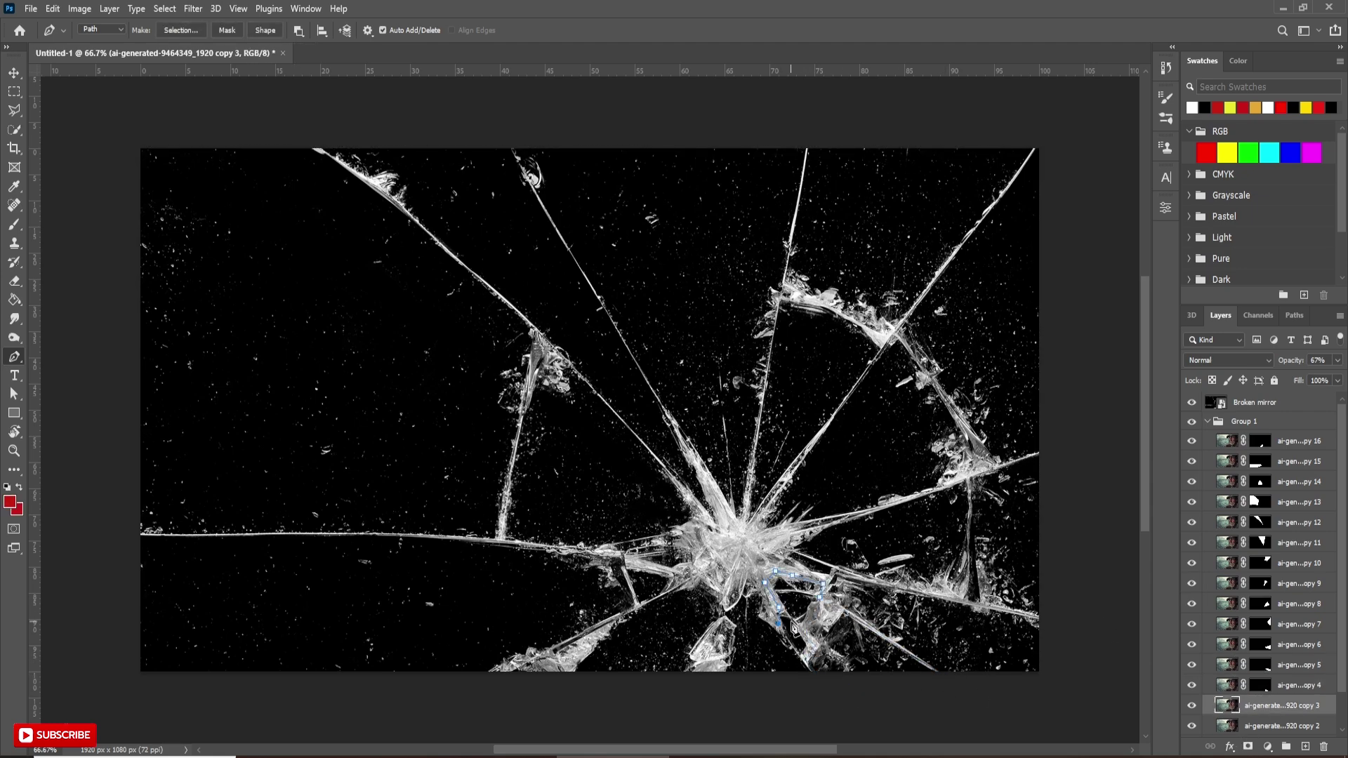
{"action": "left_click", "coordinate": [809, 645]}
{"action": "key", "text": "ctrl+Return"}
{"action": "left_click", "coordinate": [1248, 747]}
Trace the narrow wedge shard directly below the impact point down to the bottom edge and mask portrait copy 2 with it.
{"action": "scroll", "coordinate": [1253, 702], "scroll_direction": "down", "scroll_amount": 2}
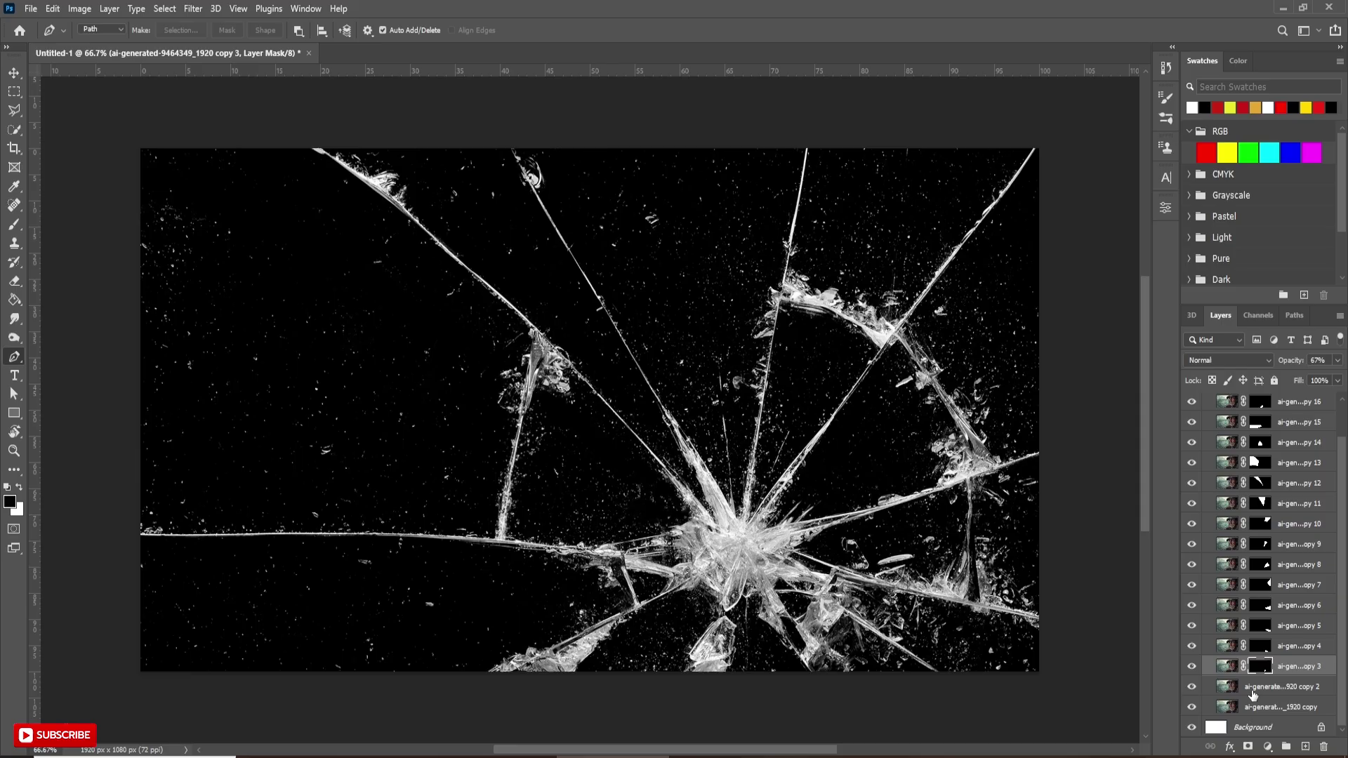
{"action": "left_click", "coordinate": [1254, 694]}
{"action": "left_click", "coordinate": [706, 671]}
{"action": "left_click", "coordinate": [730, 597]}
{"action": "left_click", "coordinate": [742, 576]}
{"action": "left_click", "coordinate": [760, 580]}
{"action": "left_click", "coordinate": [814, 695]}
{"action": "left_click", "coordinate": [710, 690]}
{"action": "left_click", "coordinate": [706, 672]}
{"action": "key", "text": "ctrl+Return"}
{"action": "left_click", "coordinate": [1248, 746]}
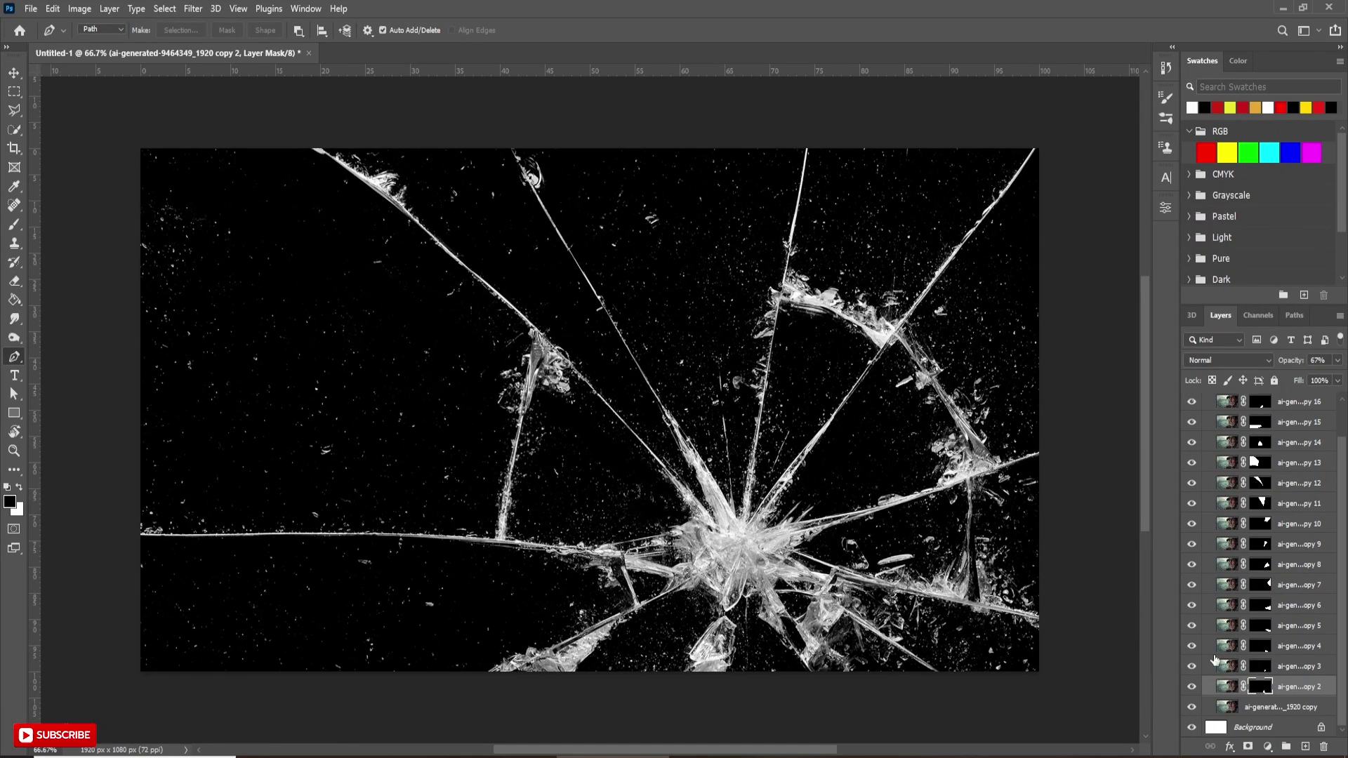
Unlink the layer masks from their portrait images on copies 16 through 2.
{"action": "scroll", "coordinate": [1218, 658], "scroll_direction": "up", "scroll_amount": 1}
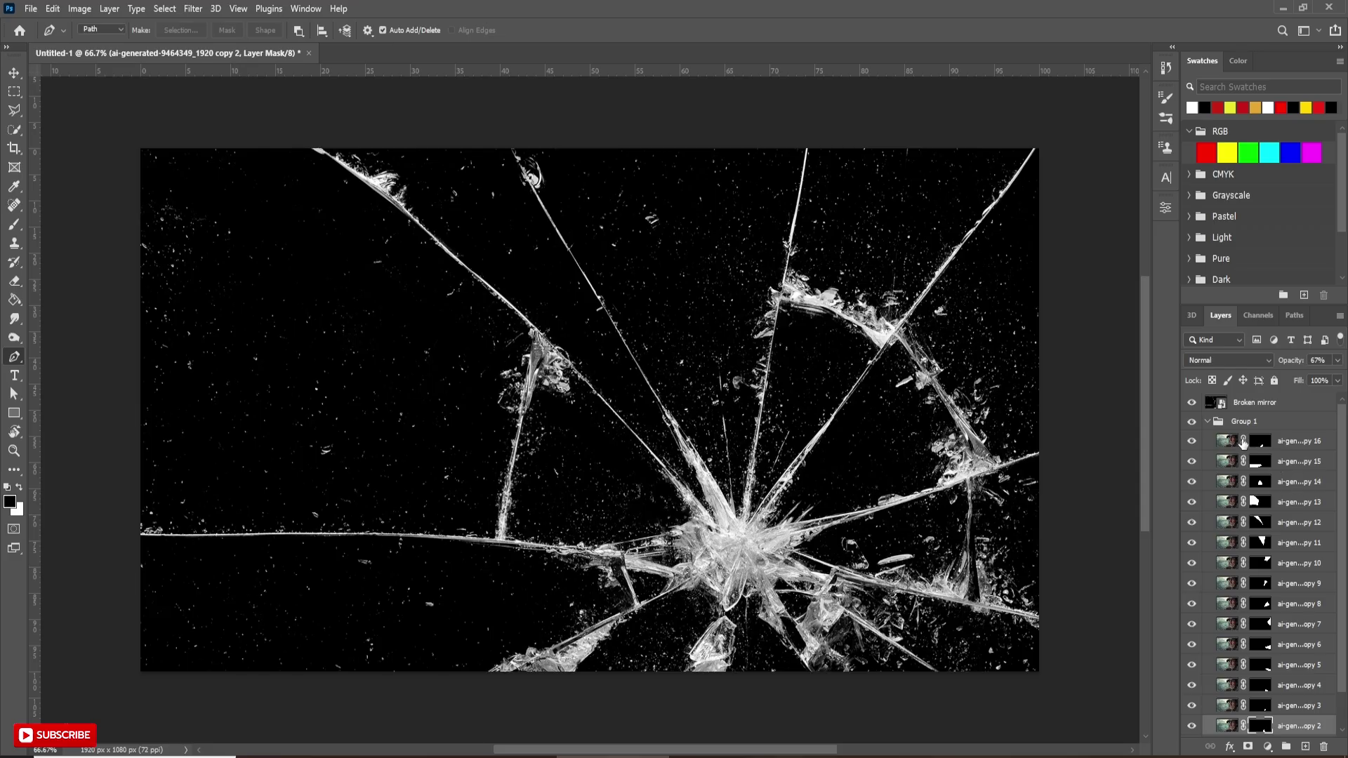
{"action": "left_click", "coordinate": [1244, 441]}
{"action": "left_click", "coordinate": [1244, 482]}
{"action": "left_click", "coordinate": [1244, 502]}
{"action": "left_click", "coordinate": [1243, 563]}
{"action": "left_click", "coordinate": [1244, 584]}
{"action": "left_click", "coordinate": [1244, 604]}
{"action": "left_click", "coordinate": [1244, 645]}
{"action": "left_click", "coordinate": [1244, 665]}
{"action": "left_click", "coordinate": [1244, 685]}
{"action": "left_click", "coordinate": [1244, 706]}
{"action": "scroll", "coordinate": [1244, 709], "scroll_direction": "down", "scroll_amount": 2}
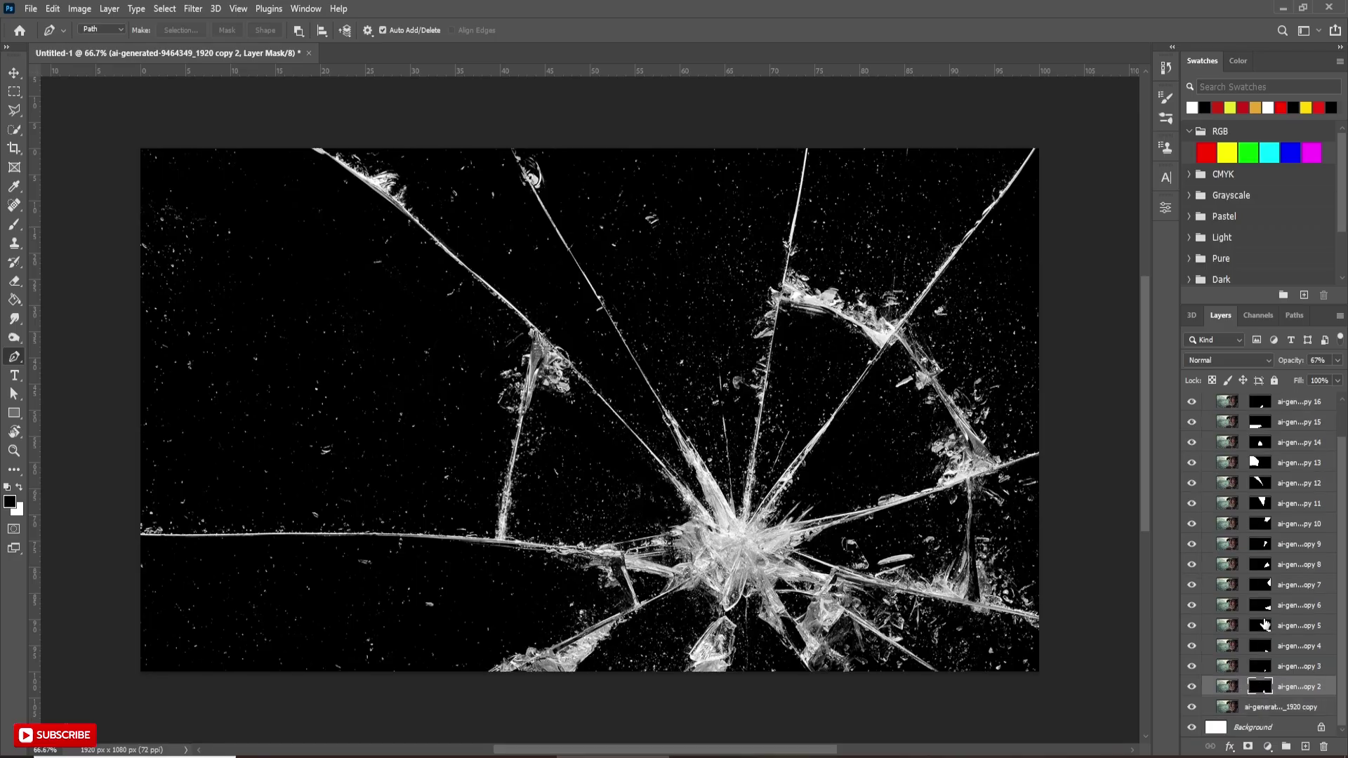
Set the blend mode of the Broken mirror layer to Screen.
{"action": "scroll", "coordinate": [1265, 624], "scroll_direction": "up", "scroll_amount": 2}
{"action": "left_click", "coordinate": [1227, 441]}
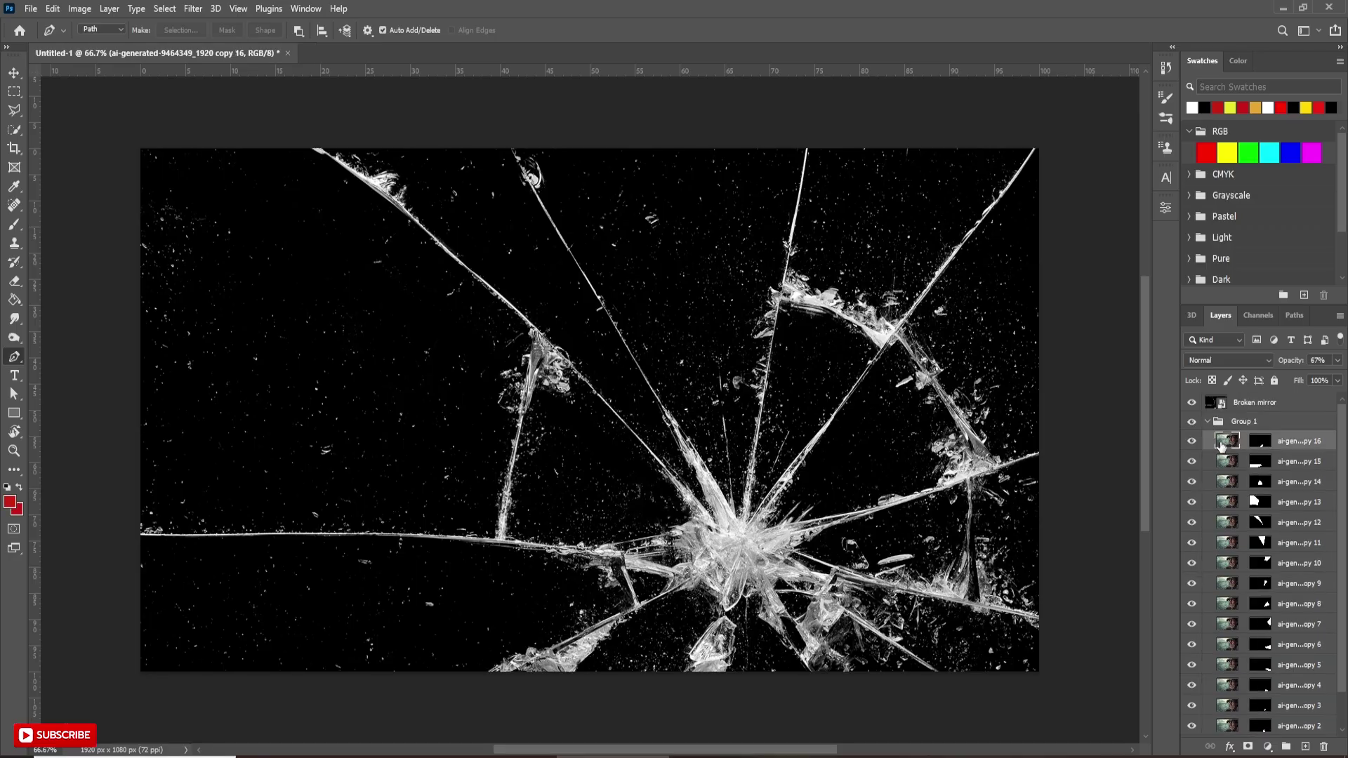
{"action": "left_click", "coordinate": [1236, 406]}
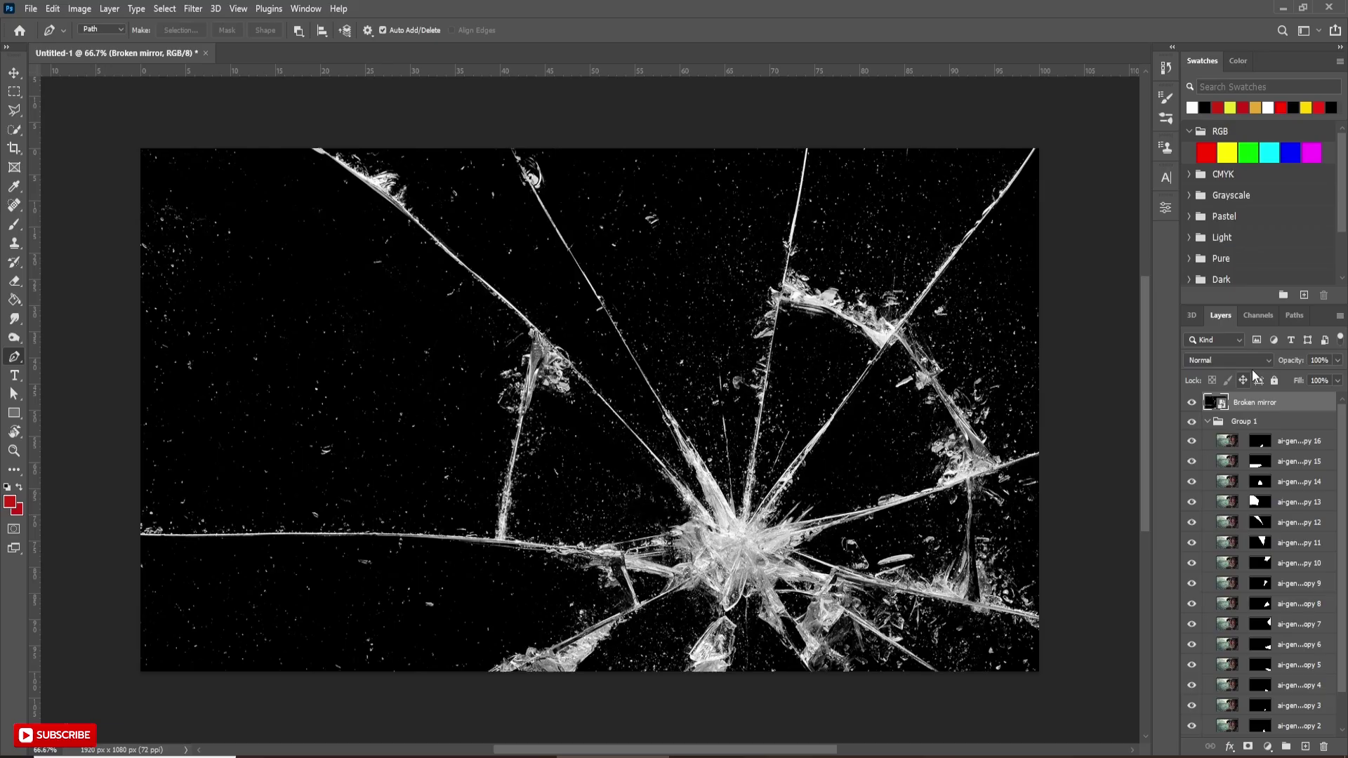
{"action": "left_click", "coordinate": [1239, 360]}
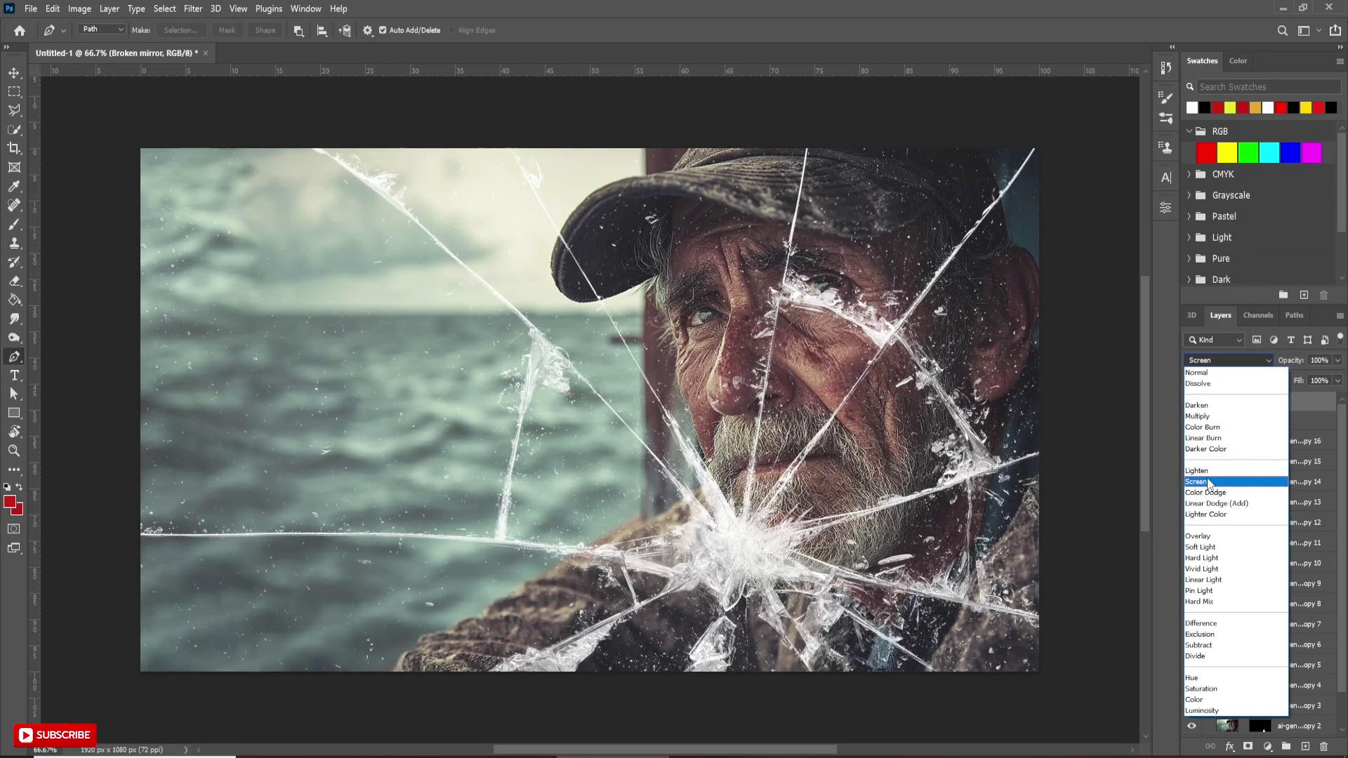
{"action": "left_click", "coordinate": [1209, 482]}
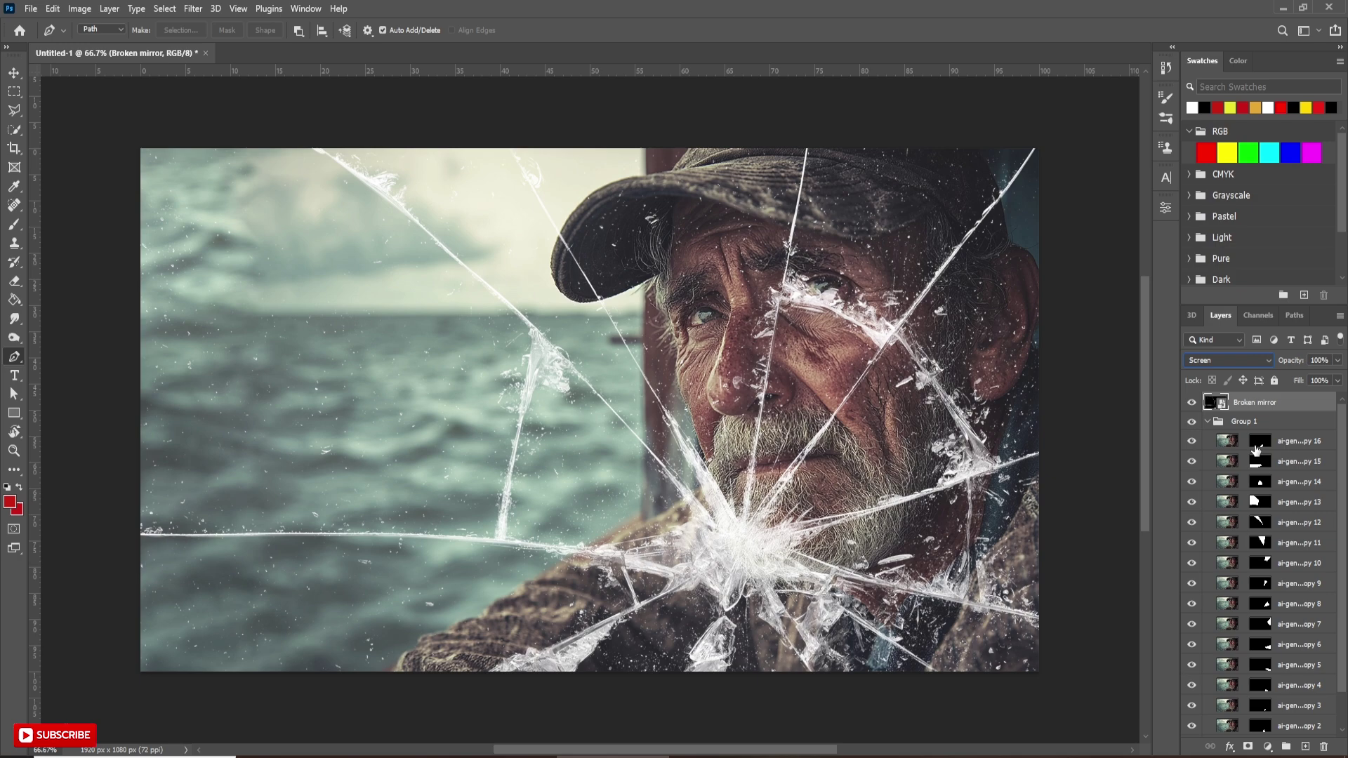
Scale the unmasked image of portrait copy 16 to about 120.5% with Free Transform.
{"action": "left_click", "coordinate": [1226, 442]}
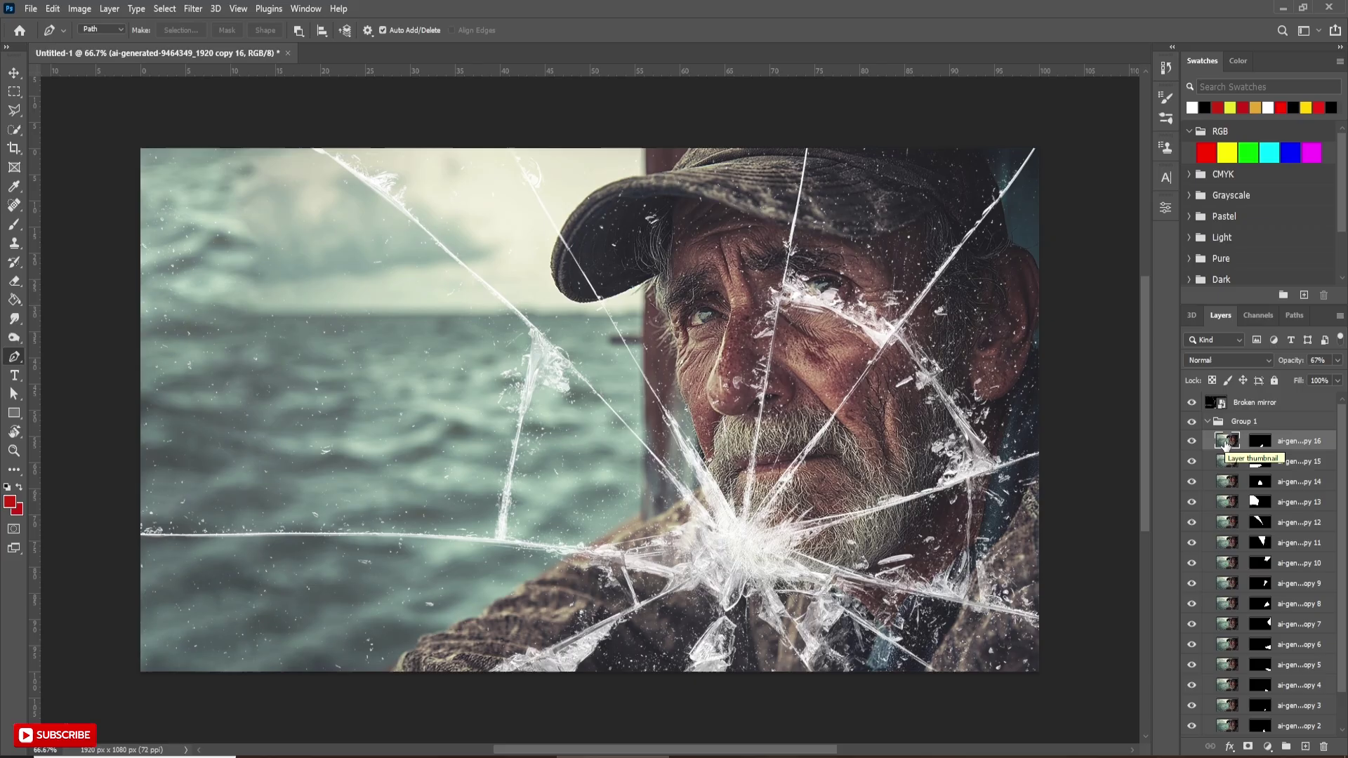
{"action": "key", "text": "ctrl+t"}
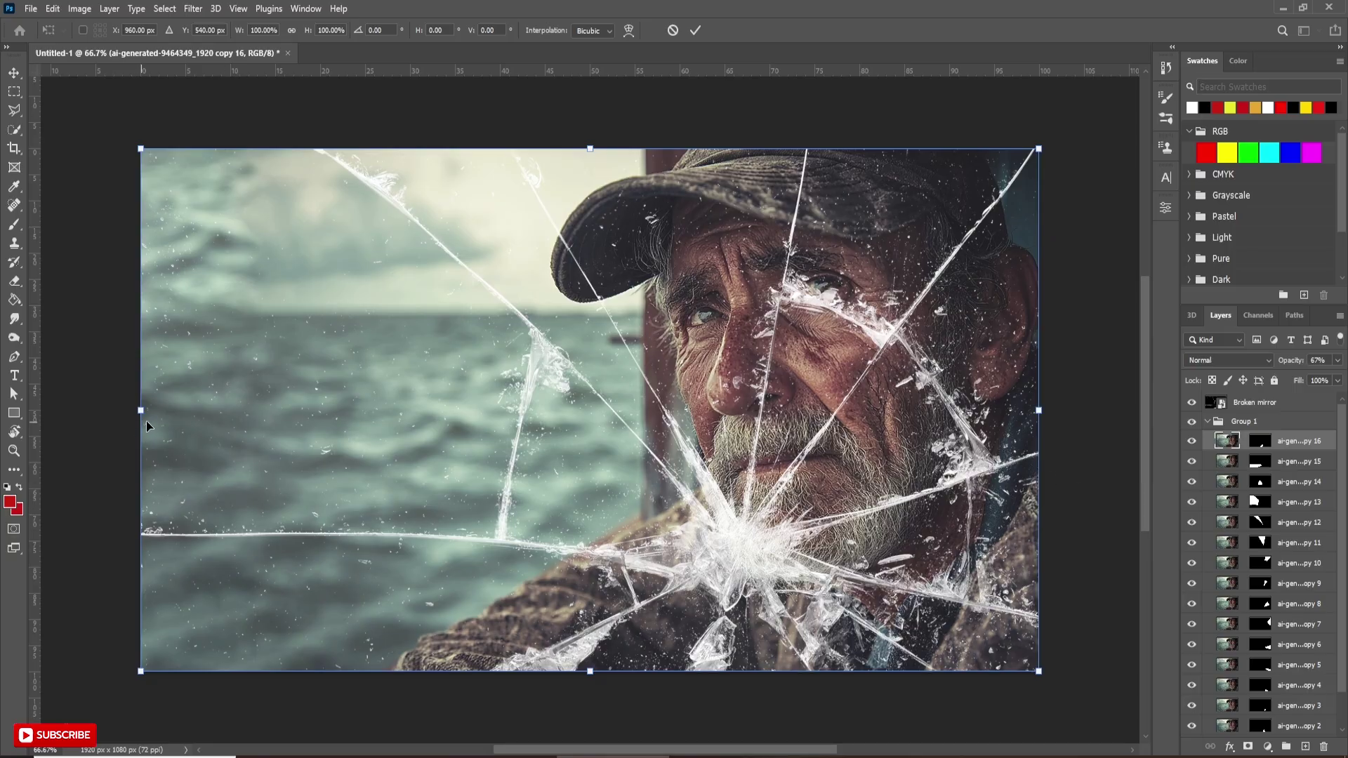
{"action": "left_click_drag", "start_coordinate": [141, 411], "coordinate": [49, 433]}
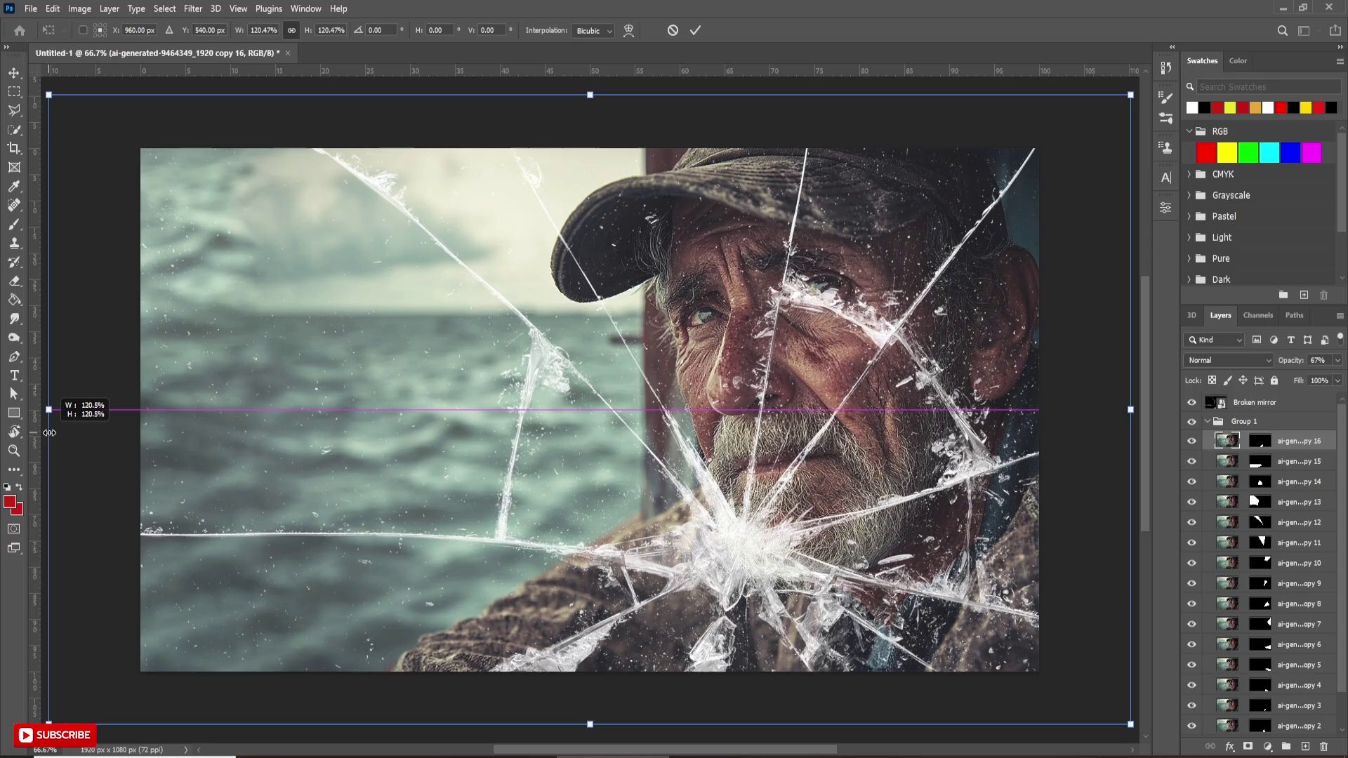
{"action": "left_click_drag", "start_coordinate": [49, 433], "coordinate": [49, 434]}
{"action": "left_click", "coordinate": [696, 30]}
{"action": "key", "text": "p"}
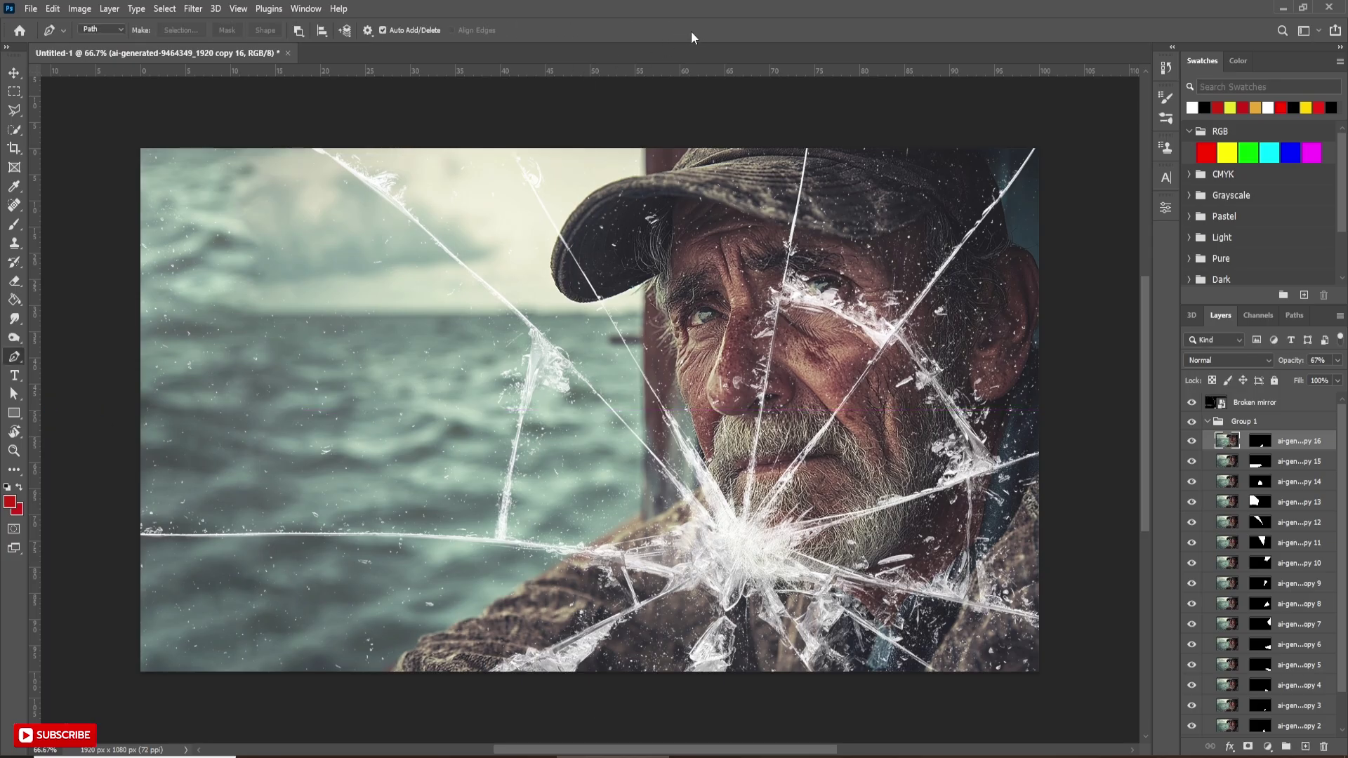
Scale portrait copy 15's image down, and scale portrait copy 14's image to 78.91%.
{"action": "left_click", "coordinate": [1224, 463]}
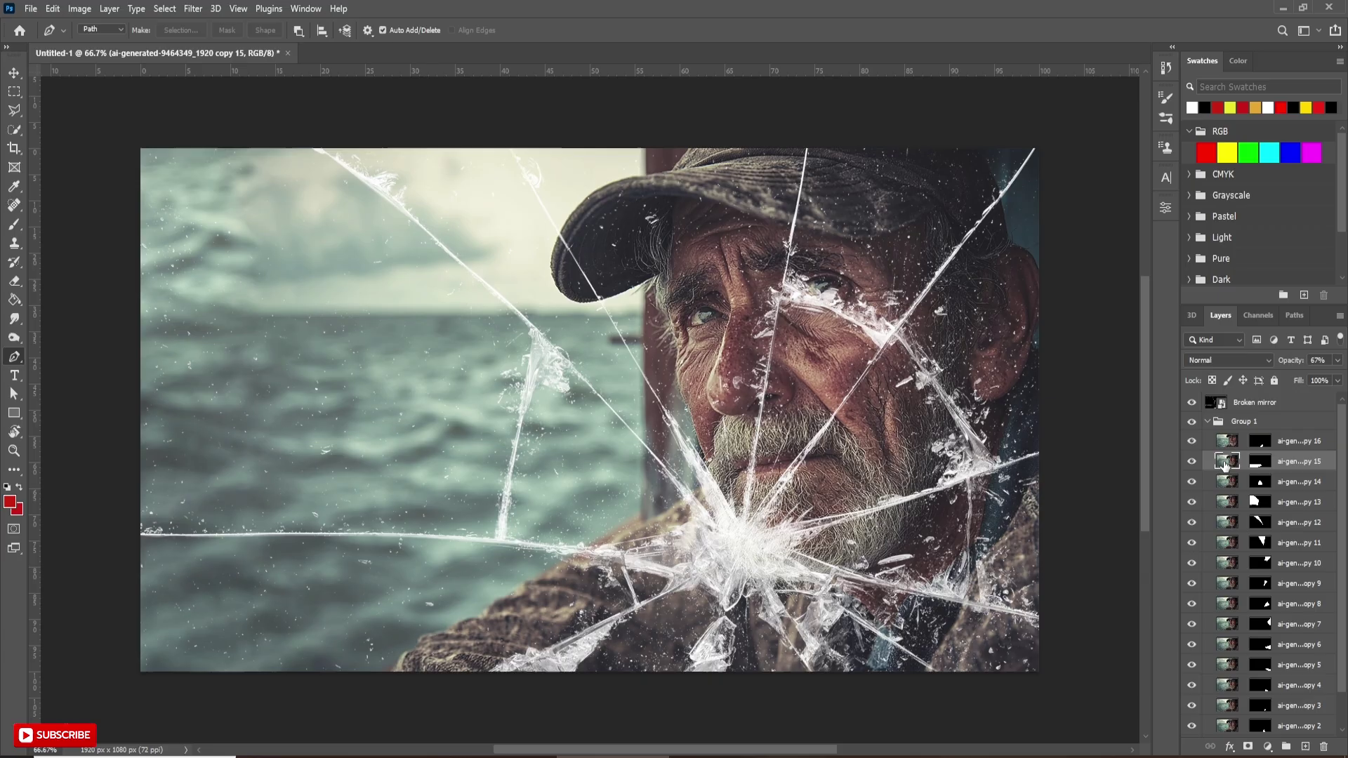
{"action": "key", "text": "ctrl+t"}
{"action": "left_click_drag", "start_coordinate": [141, 414], "coordinate": [221, 521]}
{"action": "key", "text": "Return"}
{"action": "left_click", "coordinate": [1225, 482]}
{"action": "key", "text": "ctrl+t"}
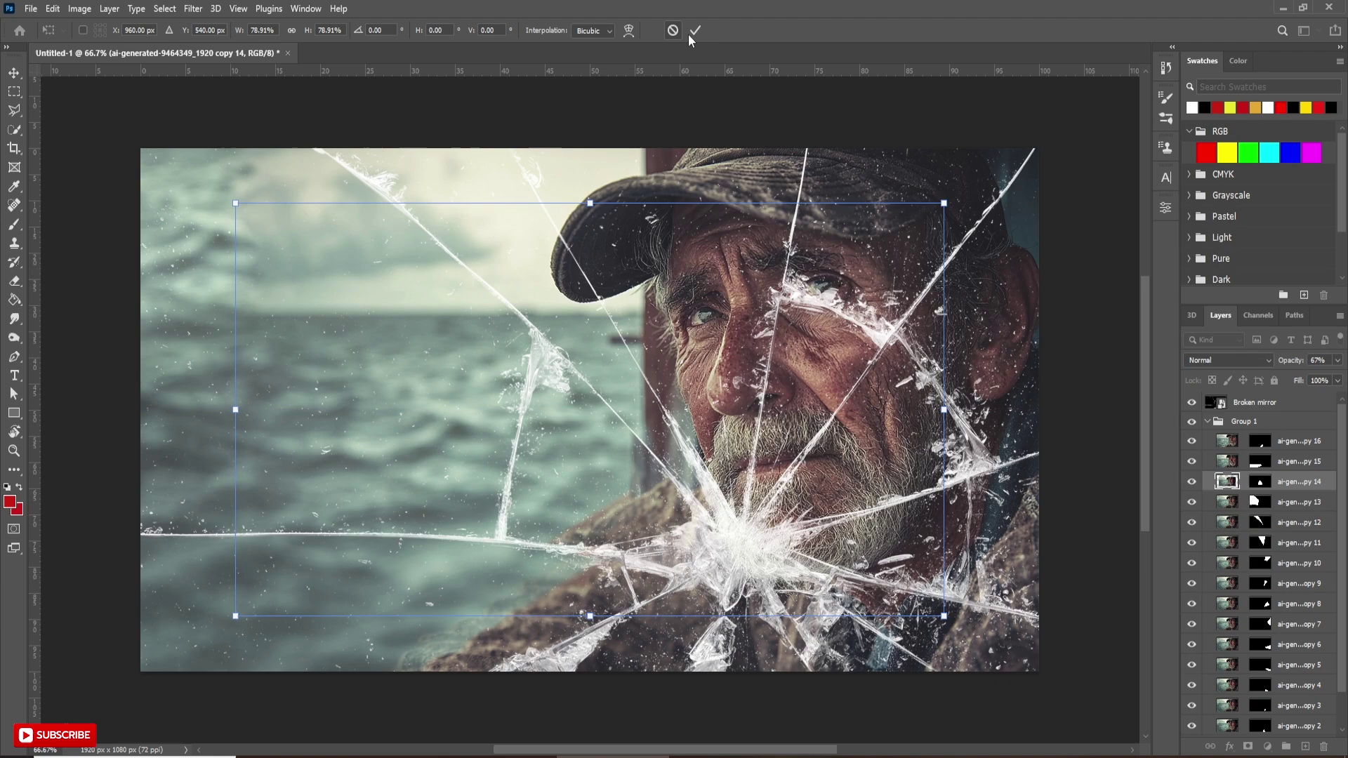
{"action": "key", "text": "Return"}
Scale portrait copy 13's image to 137.66% inside the large upper-left shard.
{"action": "left_click", "coordinate": [1225, 502]}
{"action": "key", "text": "ctrl+t"}
{"action": "mouse_move", "coordinate": [141, 410]}
{"action": "left_mouse_down"}
{"action": "mouse_move", "coordinate": [54, 406]}
{"action": "mouse_move", "coordinate": [123, 399]}
{"action": "left_mouse_up"}
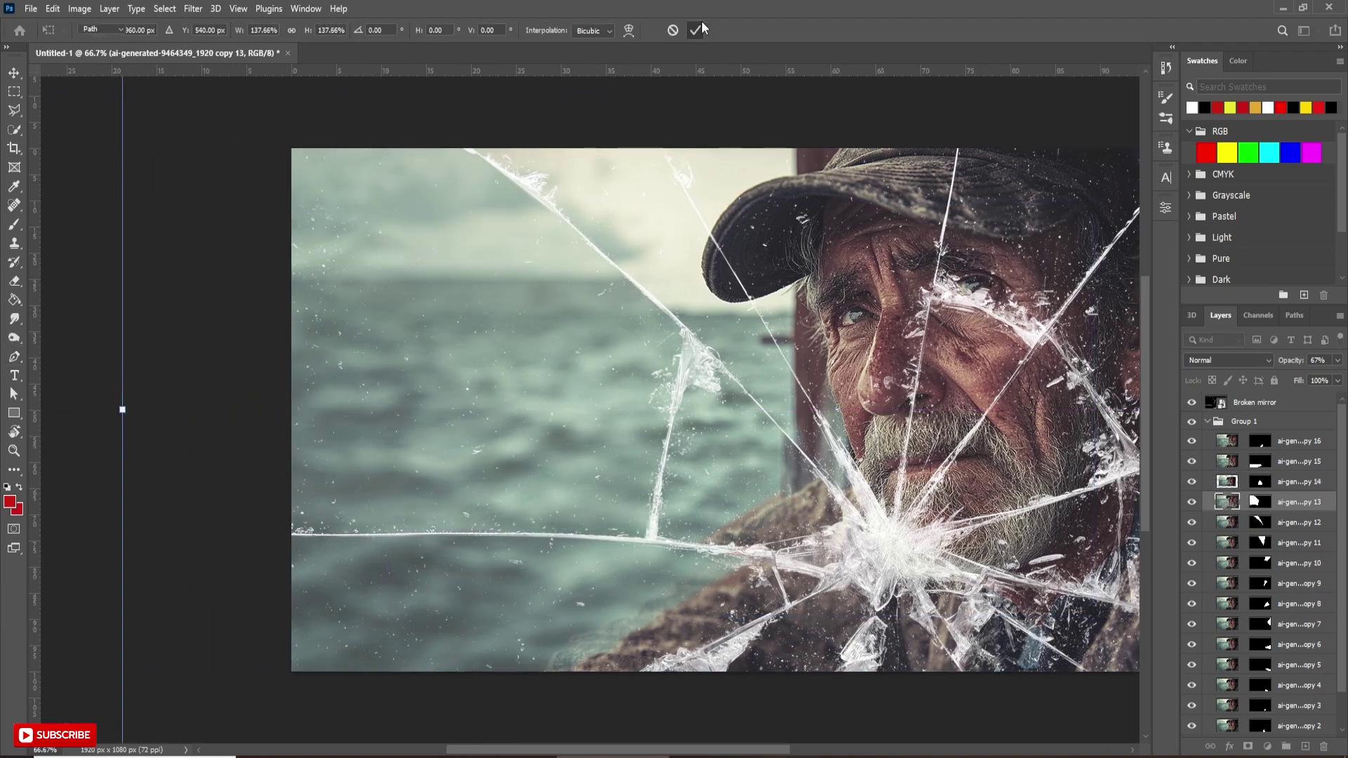
{"action": "key", "text": "Return"}
Enlarge portrait copy 12's image inside the narrow upper-left diagonal shard.
{"action": "left_click", "coordinate": [1226, 522]}
{"action": "left_click_drag", "start_coordinate": [771, 749], "coordinate": [811, 749]}
{"action": "key", "text": "ctrl+t"}
{"action": "left_click_drag", "start_coordinate": [171, 410], "coordinate": [111, 419]}
{"action": "key", "text": "Return"}
{"action": "key", "text": "p"}
Enlarge portrait copy 11's image inside the top-centre wedge shard.
{"action": "left_click", "coordinate": [1227, 543]}
{"action": "key", "text": "ctrl+t"}
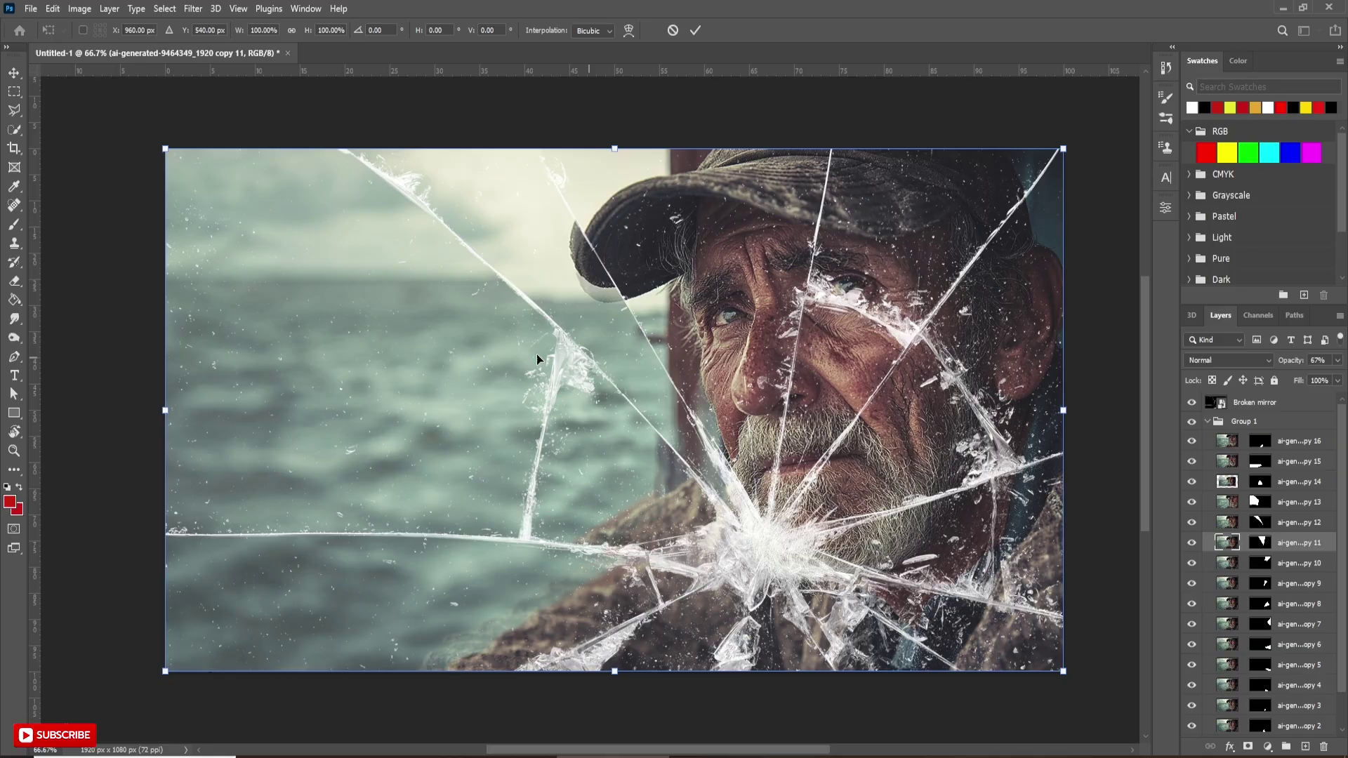
{"action": "scroll", "coordinate": [456, 346], "scroll_direction": "down", "scroll_amount": 1}
{"action": "left_click_drag", "start_coordinate": [214, 402], "coordinate": [99, 393]}
{"action": "key", "text": "Return"}
Hide the unmasked base portrait copy and slightly enlarge portrait copy 10's image.
{"action": "left_click", "coordinate": [1225, 561]}
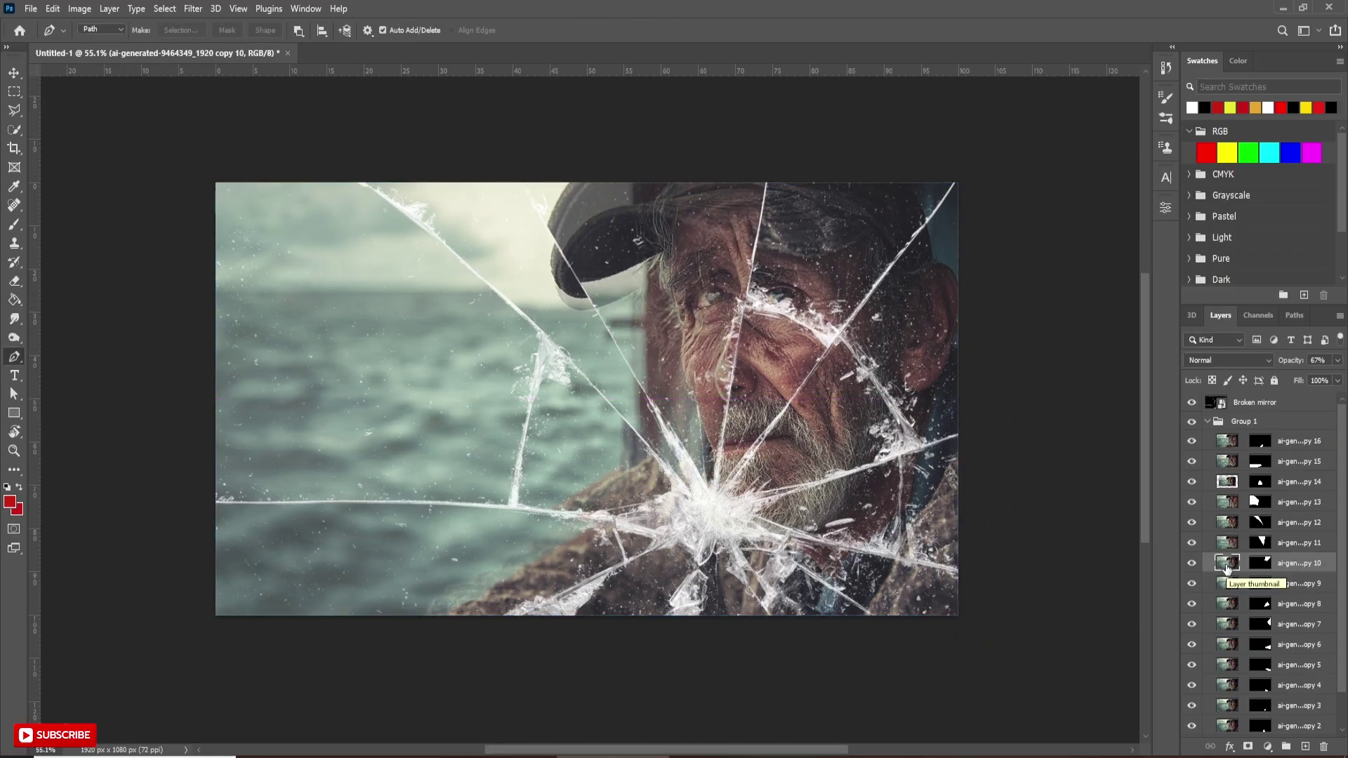
{"action": "scroll", "coordinate": [1236, 562], "scroll_direction": "down", "scroll_amount": 2}
{"action": "left_click", "coordinate": [1191, 707]}
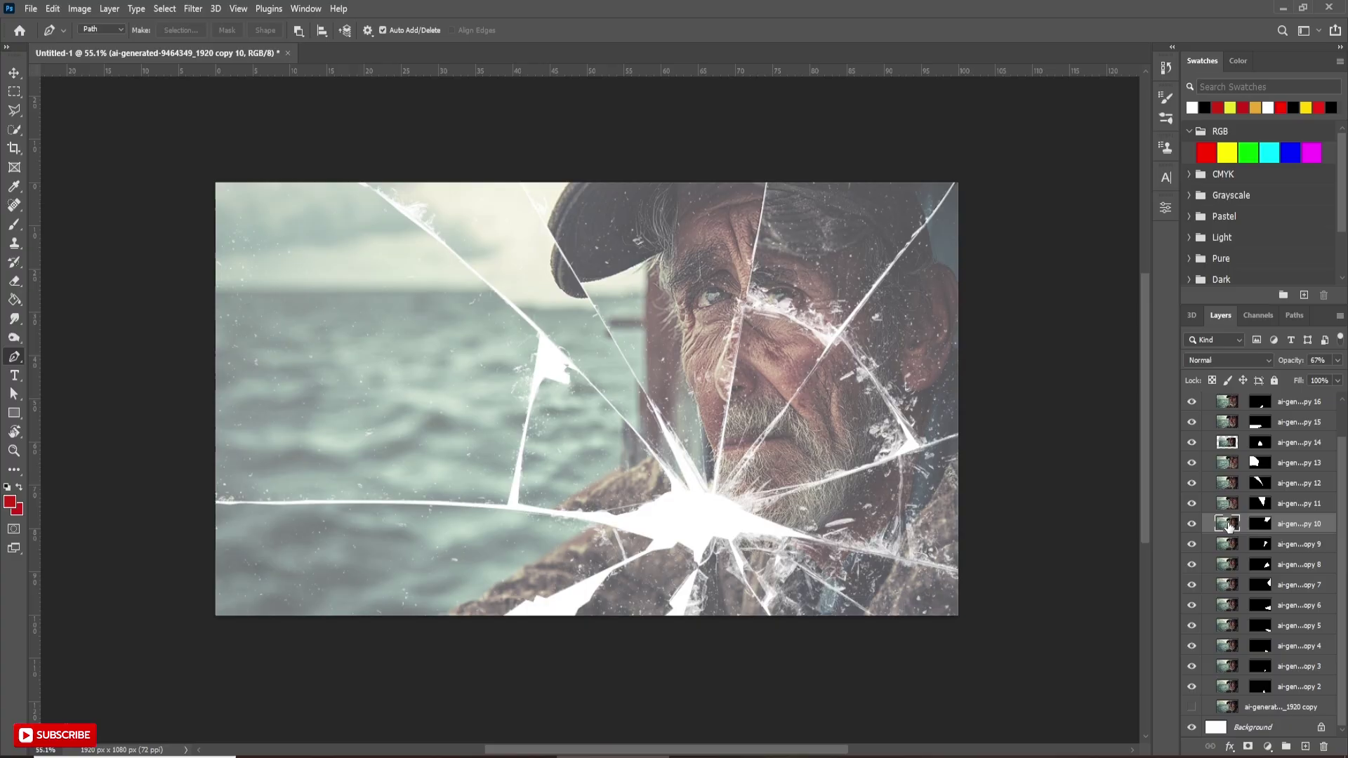
{"action": "key", "text": "ctrl+t"}
{"action": "left_click_drag", "start_coordinate": [959, 398], "coordinate": [975, 449]}
{"action": "key", "text": "Return"}
Transform the images of portrait copies 9 and 8 inside their shard masks.
{"action": "key", "text": "alt+bracketleft"}
{"action": "key", "text": "ctrl+t"}
{"action": "left_click", "coordinate": [695, 30]}
{"action": "left_click", "coordinate": [1229, 565]}
{"action": "key", "text": "ctrl+t"}
{"action": "scroll", "coordinate": [778, 565], "scroll_direction": "left", "scroll_amount": 3}
{"action": "left_click", "coordinate": [695, 30]}
Resize portrait copy 7's image and enlarge portrait copy 6's image inside their shard masks.
{"action": "key", "text": "alt+bracketleft"}
{"action": "key", "text": "ctrl+t"}
{"action": "left_click_drag", "start_coordinate": [745, 434], "coordinate": [692, 433]}
{"action": "left_click", "coordinate": [695, 30]}
{"action": "left_click", "coordinate": [1222, 608]}
{"action": "key", "text": "ctrl+t"}
{"action": "left_click_drag", "start_coordinate": [879, 400], "coordinate": [1039, 512]}
{"action": "key", "text": "Return"}
Scale portrait copy 5's image to 141.40% and portrait copy 4's image to 104.16%.
{"action": "key", "text": "alt+bracketleft"}
{"action": "key", "text": "ctrl+t"}
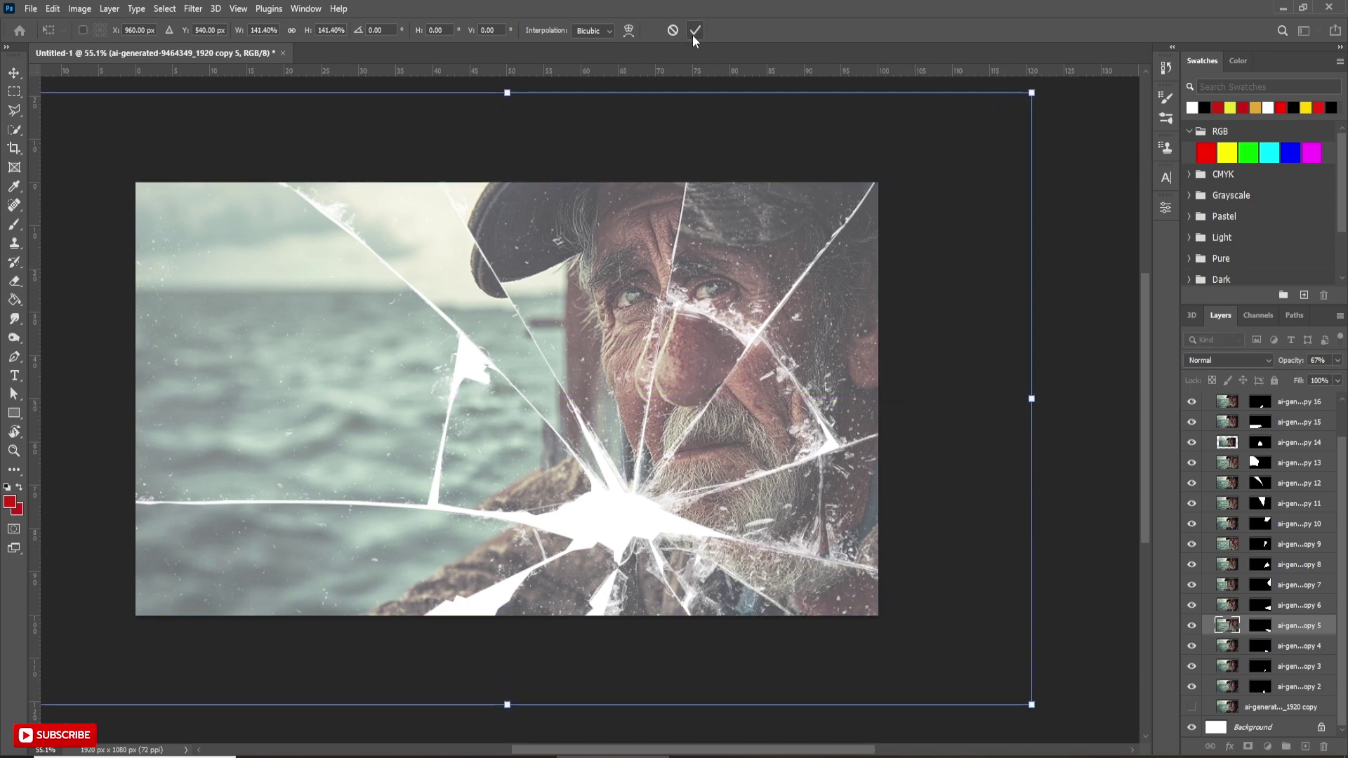
{"action": "key", "text": "Return"}
{"action": "key", "text": "alt+bracketleft"}
{"action": "key", "text": "ctrl+t"}
{"action": "left_click_drag", "start_coordinate": [879, 398], "coordinate": [894, 408]}
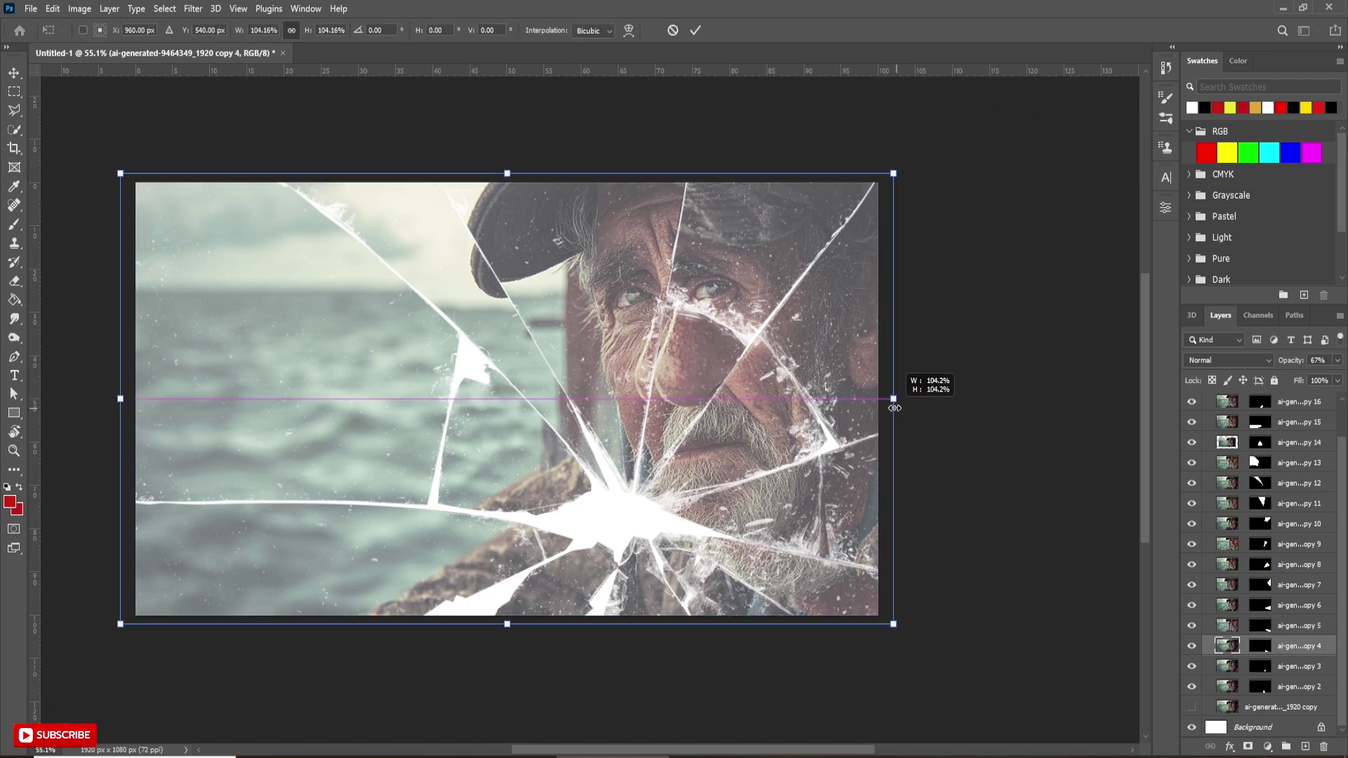
{"action": "key", "text": "Return"}
Toggle the visibility of portrait copies 14 to 11 to identify which shard each one fills.
{"action": "left_click", "coordinate": [1191, 442]}
{"action": "left_click", "coordinate": [1191, 442]}
{"action": "left_click", "coordinate": [1192, 463]}
{"action": "left_click", "coordinate": [1192, 463]}
{"action": "left_click", "coordinate": [1192, 483]}
{"action": "left_click", "coordinate": [1191, 483]}
{"action": "left_click", "coordinate": [1191, 503]}
{"action": "left_click", "coordinate": [1192, 504]}
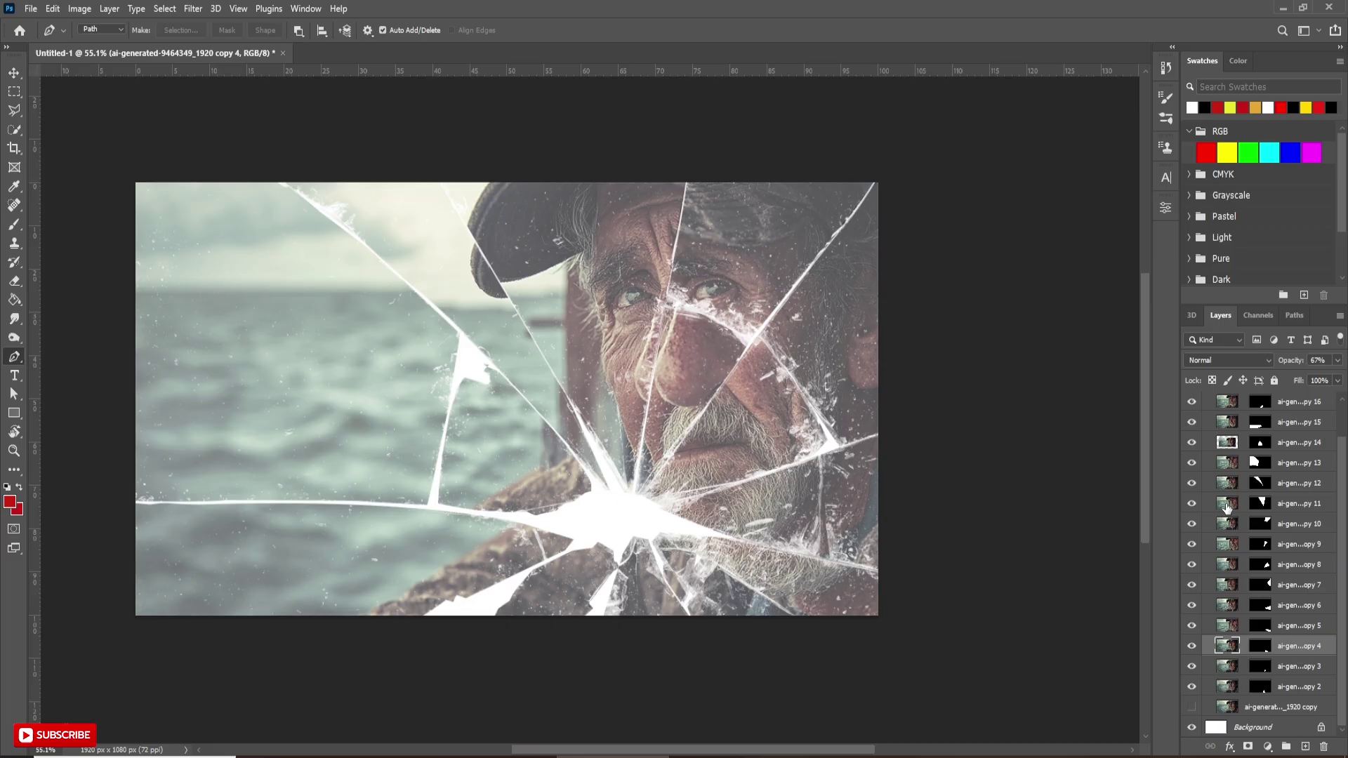
{"action": "left_click", "coordinate": [1192, 503]}
{"action": "left_click", "coordinate": [1192, 503]}
Move the images of portrait copies 12 and 11 within their shards so the cap and face break across the cracks.
{"action": "left_click", "coordinate": [1227, 500]}
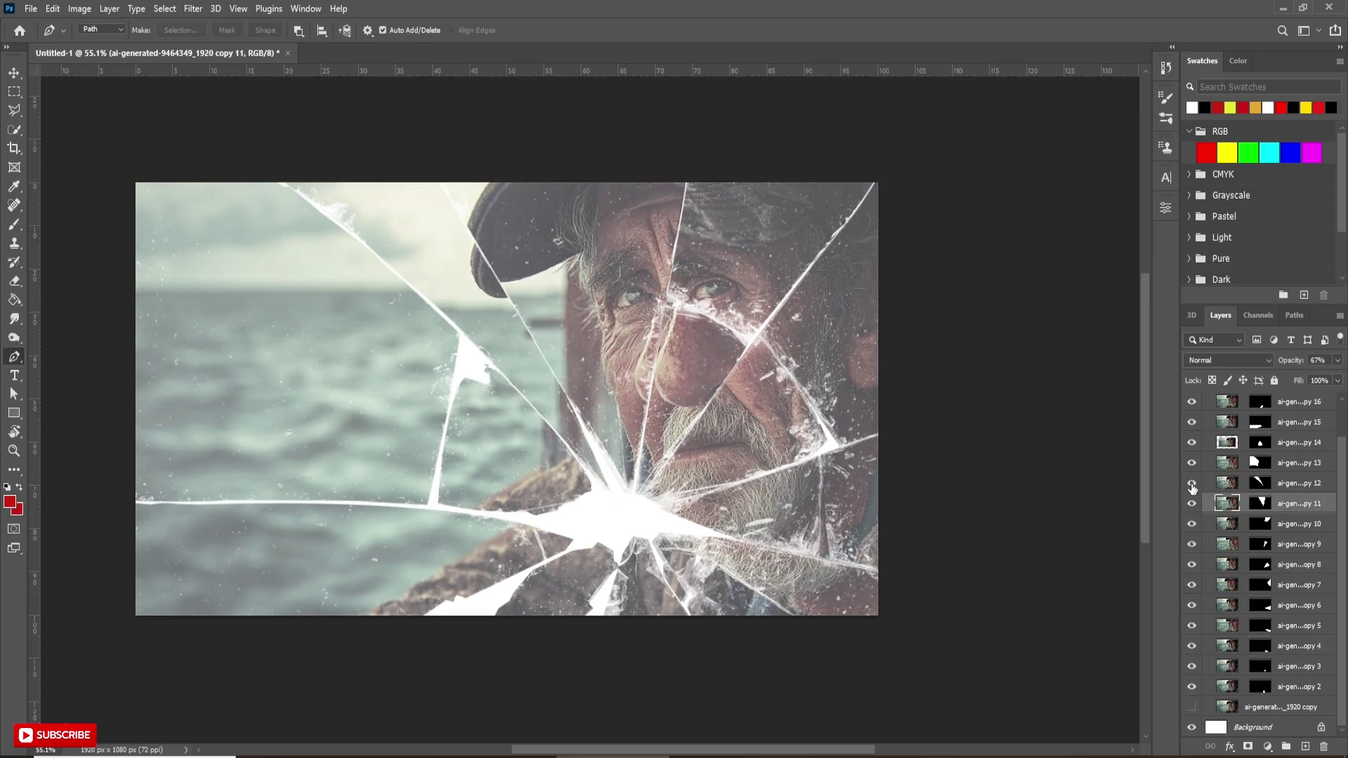
{"action": "left_click", "coordinate": [1226, 485]}
{"action": "key", "text": "v"}
{"action": "left_click_drag", "start_coordinate": [568, 315], "coordinate": [617, 339]}
{"action": "key", "text": "alt+bracketleft"}
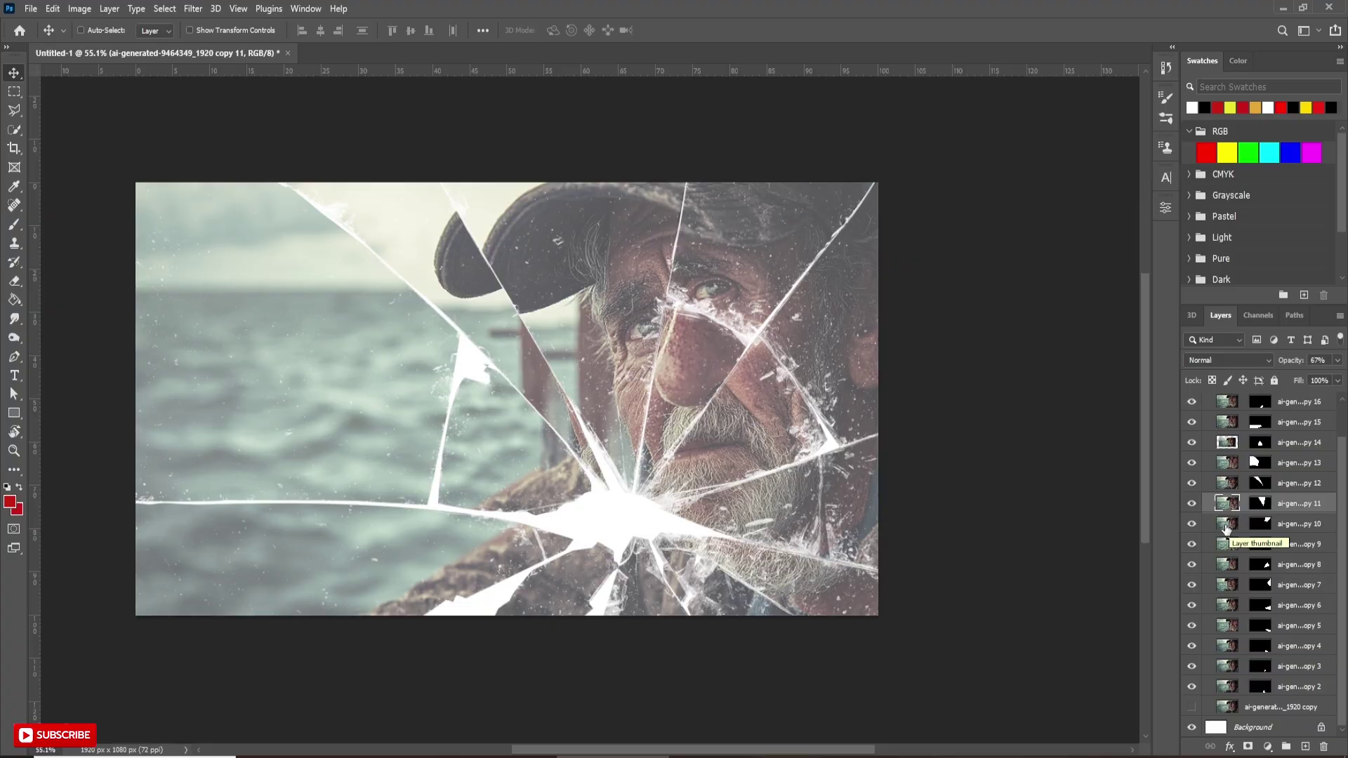
Check which shard portrait copy 10 fills and raise the portrait copies' opacity to 100%, starting from copy 16.
{"action": "left_click", "coordinate": [1192, 524]}
{"action": "left_click", "coordinate": [1193, 525]}
{"action": "scroll", "coordinate": [1203, 464], "scroll_direction": "up", "scroll_amount": 2}
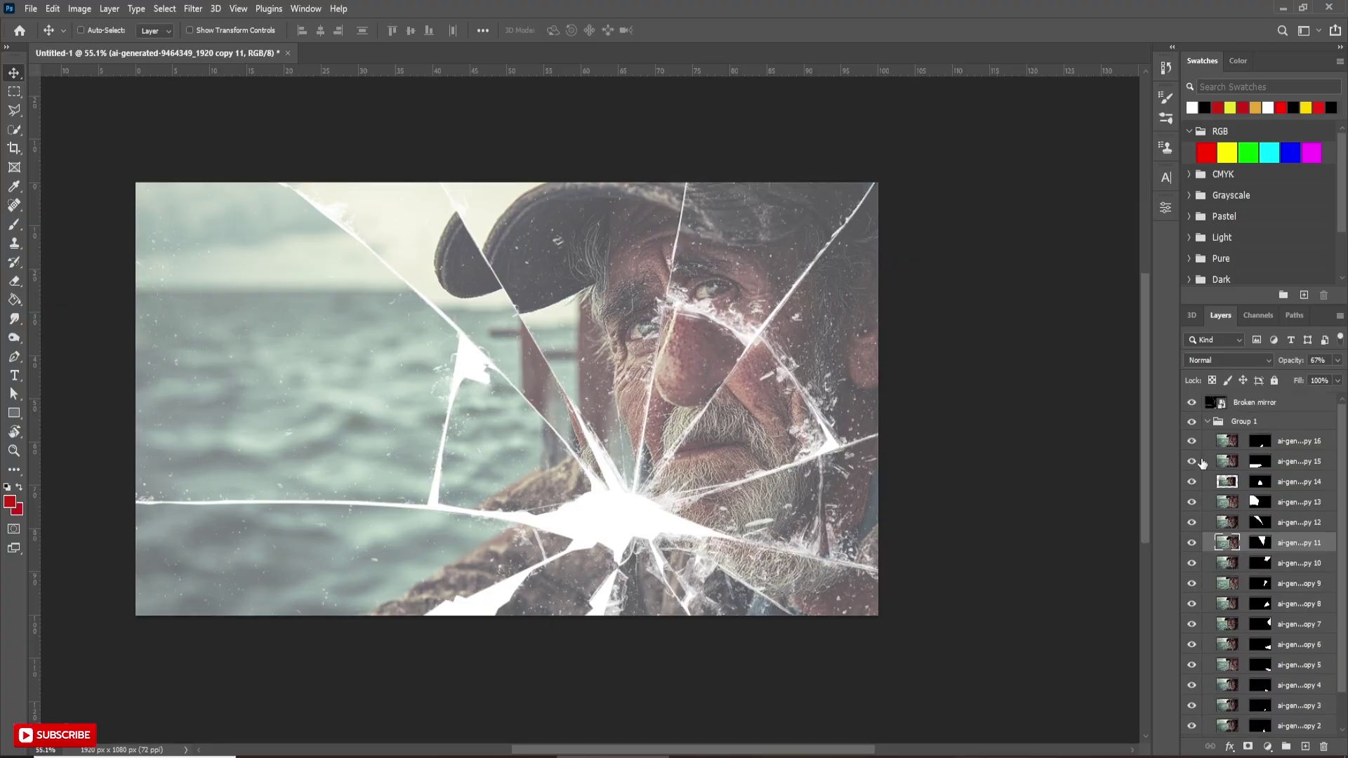
{"action": "left_click", "coordinate": [1230, 447]}
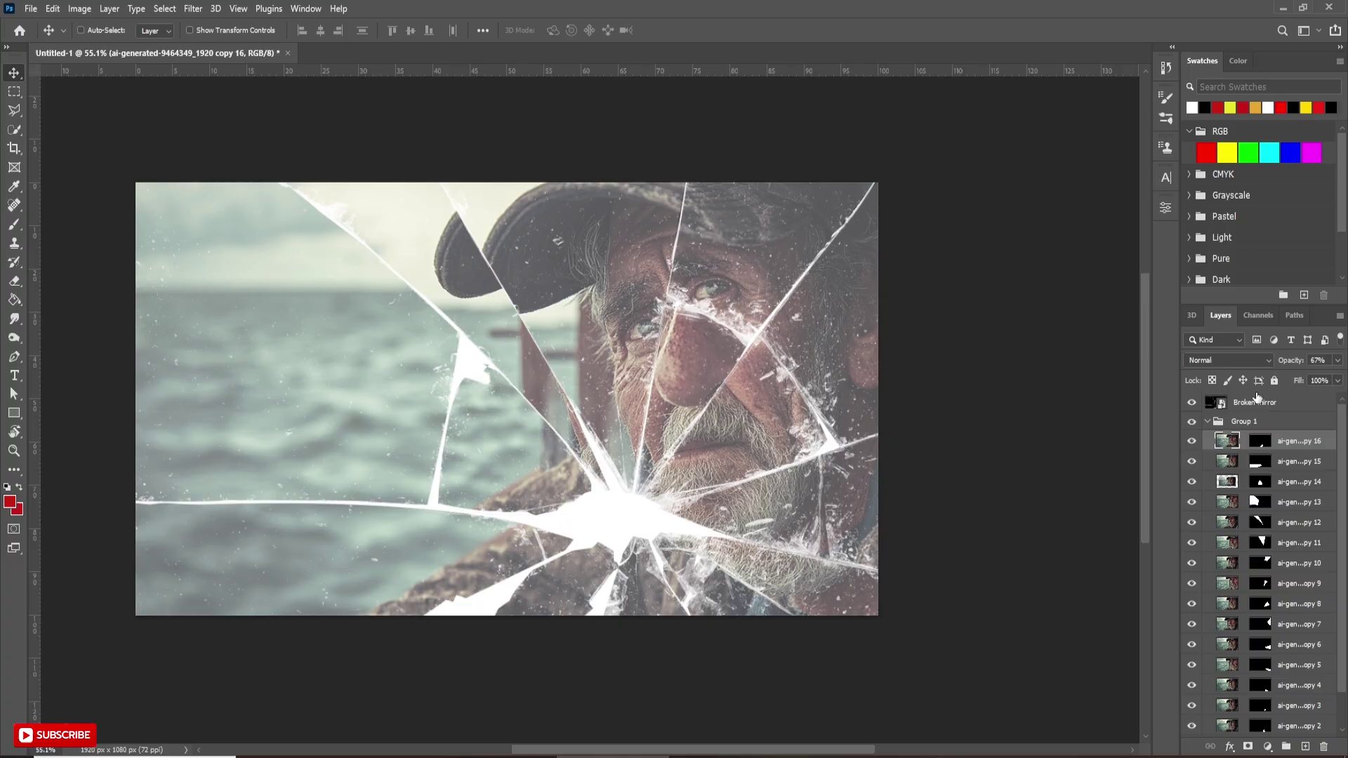
{"action": "left_click_drag", "start_coordinate": [1289, 364], "coordinate": [1342, 363]}
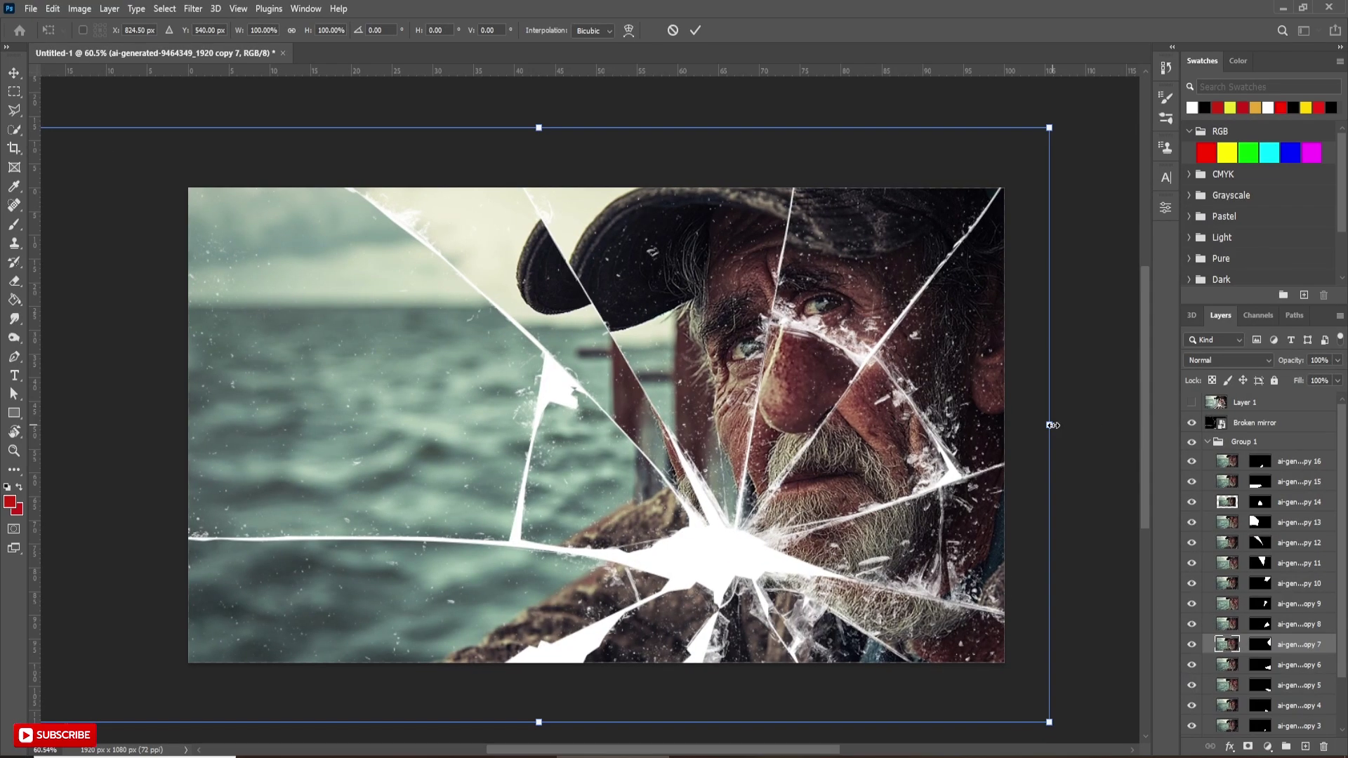
Scale portrait copy 7's image to 51.89% and move it so the face fits inside its upper-right shard.
{"action": "left_click_drag", "start_coordinate": [1051, 425], "coordinate": [973, 464]}
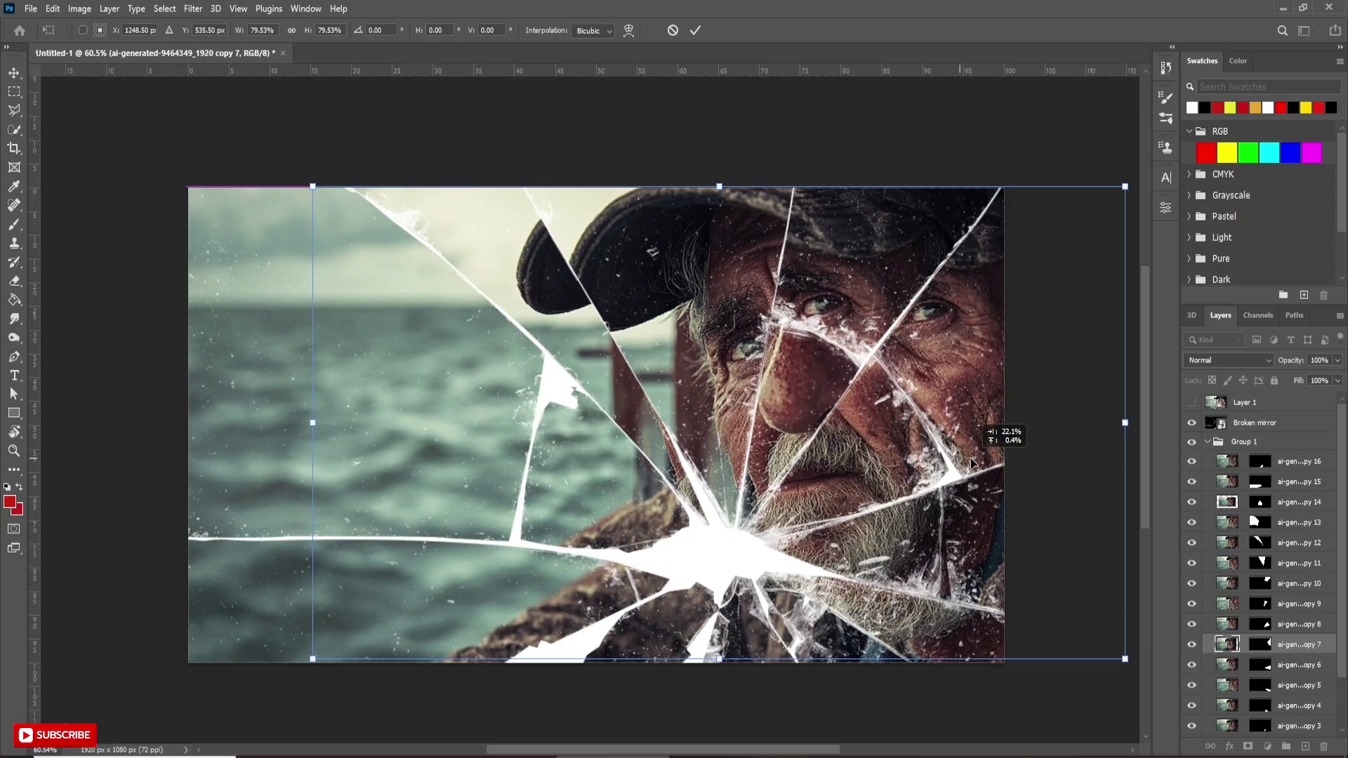
{"action": "left_click_drag", "start_coordinate": [1123, 423], "coordinate": [1006, 339]}
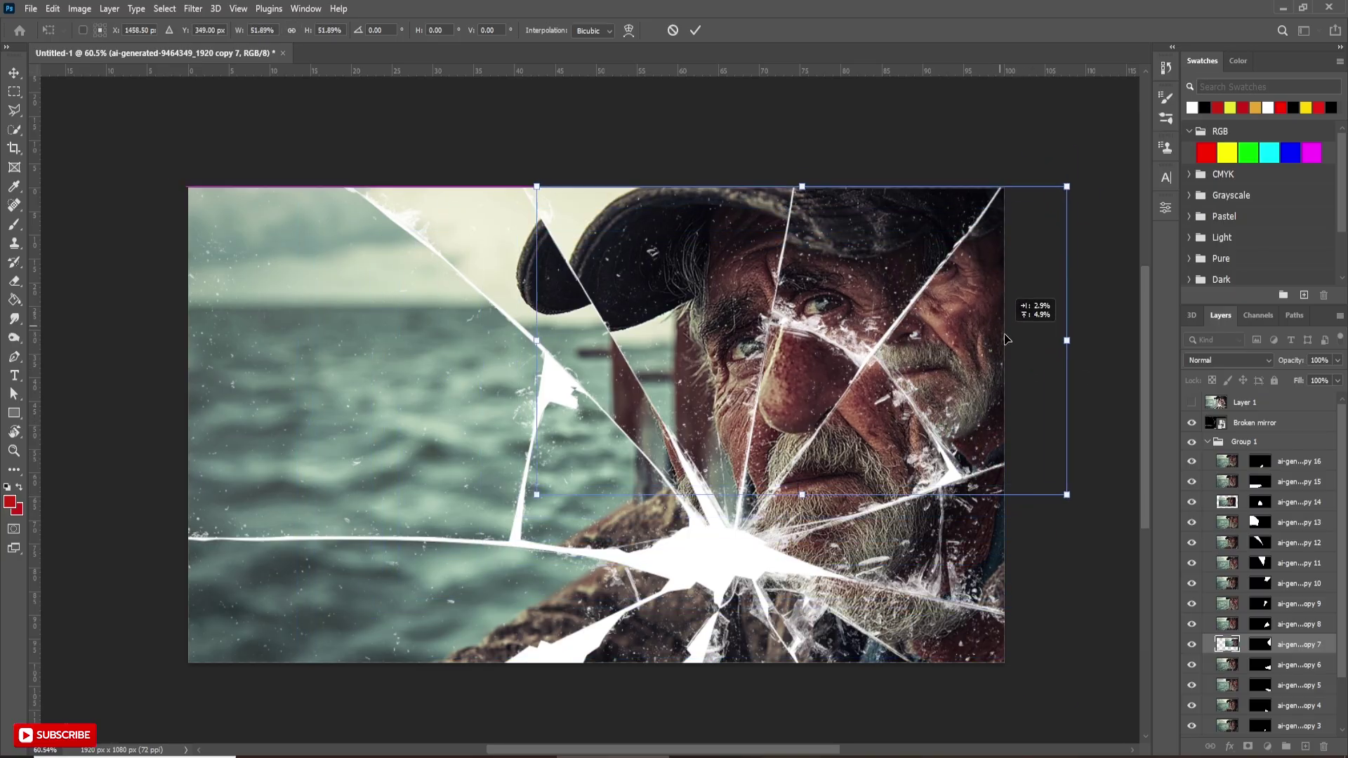
{"action": "key", "text": "Return"}
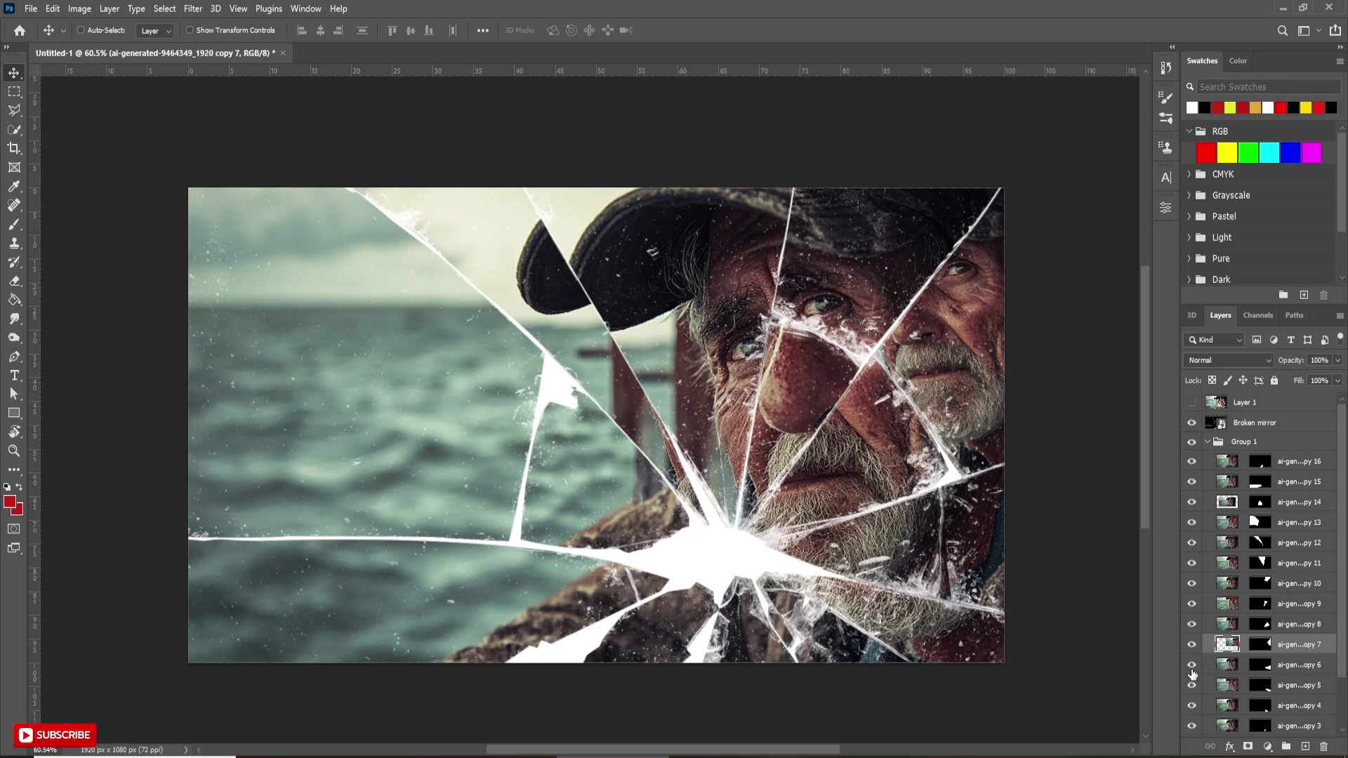
Scale portrait copy 6's image to 75.84% and move it to fill its shard beside the beard.
{"action": "left_click", "coordinate": [1236, 665]}
{"action": "key", "text": "ctrl+t"}
{"action": "left_click_drag", "start_coordinate": [1051, 422], "coordinate": [940, 425]}
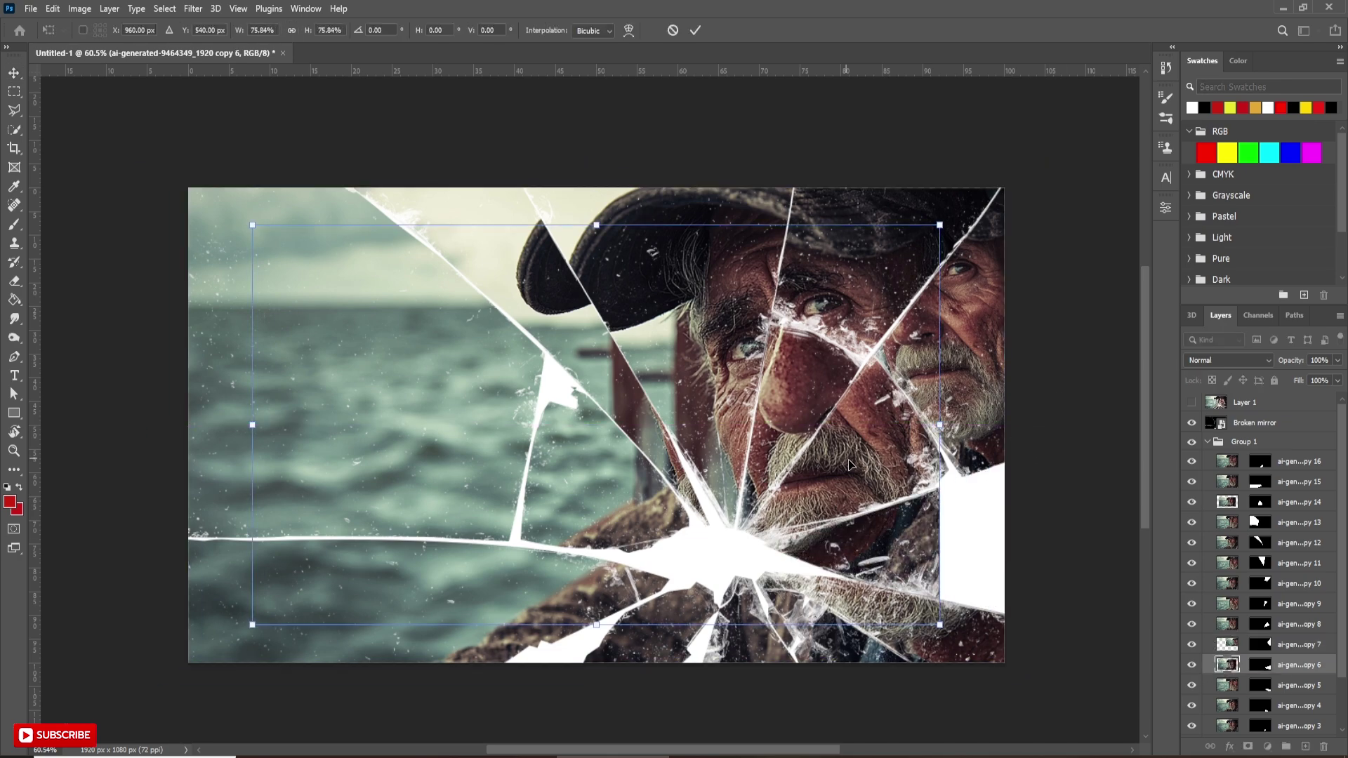
{"action": "left_click_drag", "start_coordinate": [850, 465], "coordinate": [971, 521]}
{"action": "key", "text": "Return"}
Show the unmasked portrait copy beneath the shard layers, collapse Group 1 and select the Broken mirror layer.
{"action": "scroll", "coordinate": [1214, 703], "scroll_direction": "down", "scroll_amount": 3}
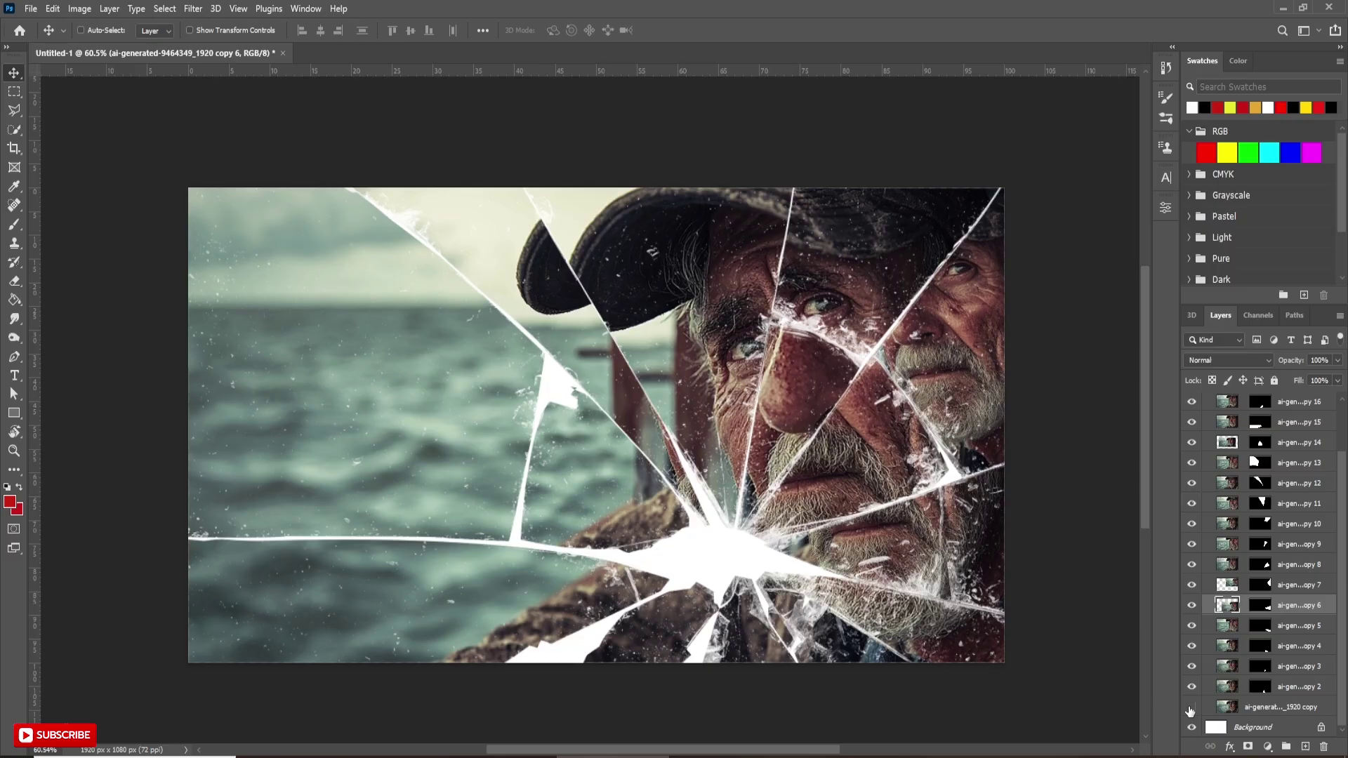
{"action": "left_click", "coordinate": [1191, 707]}
{"action": "scroll", "coordinate": [1197, 632], "scroll_direction": "up", "scroll_amount": 3}
{"action": "left_click", "coordinate": [1207, 445]}
{"action": "left_click", "coordinate": [1239, 424]}
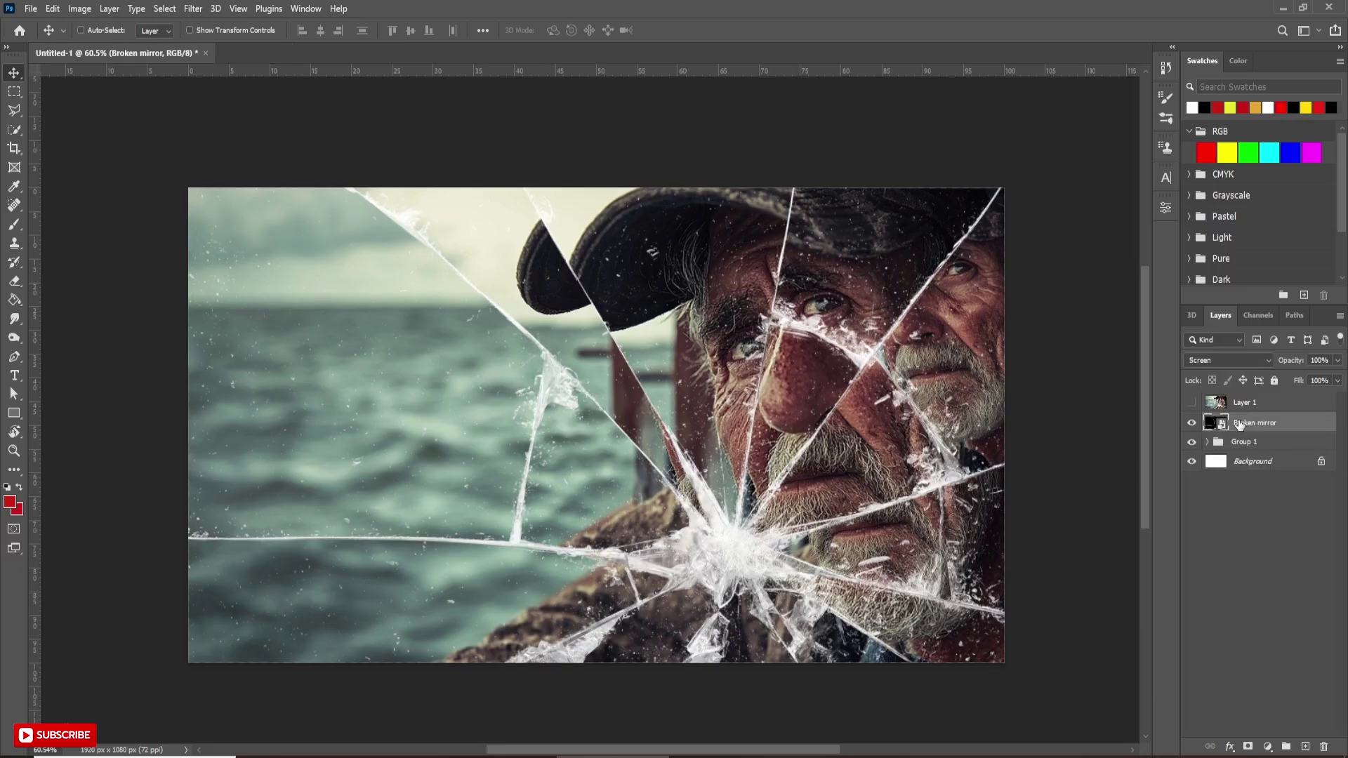
Expand Group 1 and convert portrait copy 7, together with its mask, to a smart object.
{"action": "left_click", "coordinate": [1207, 443]}
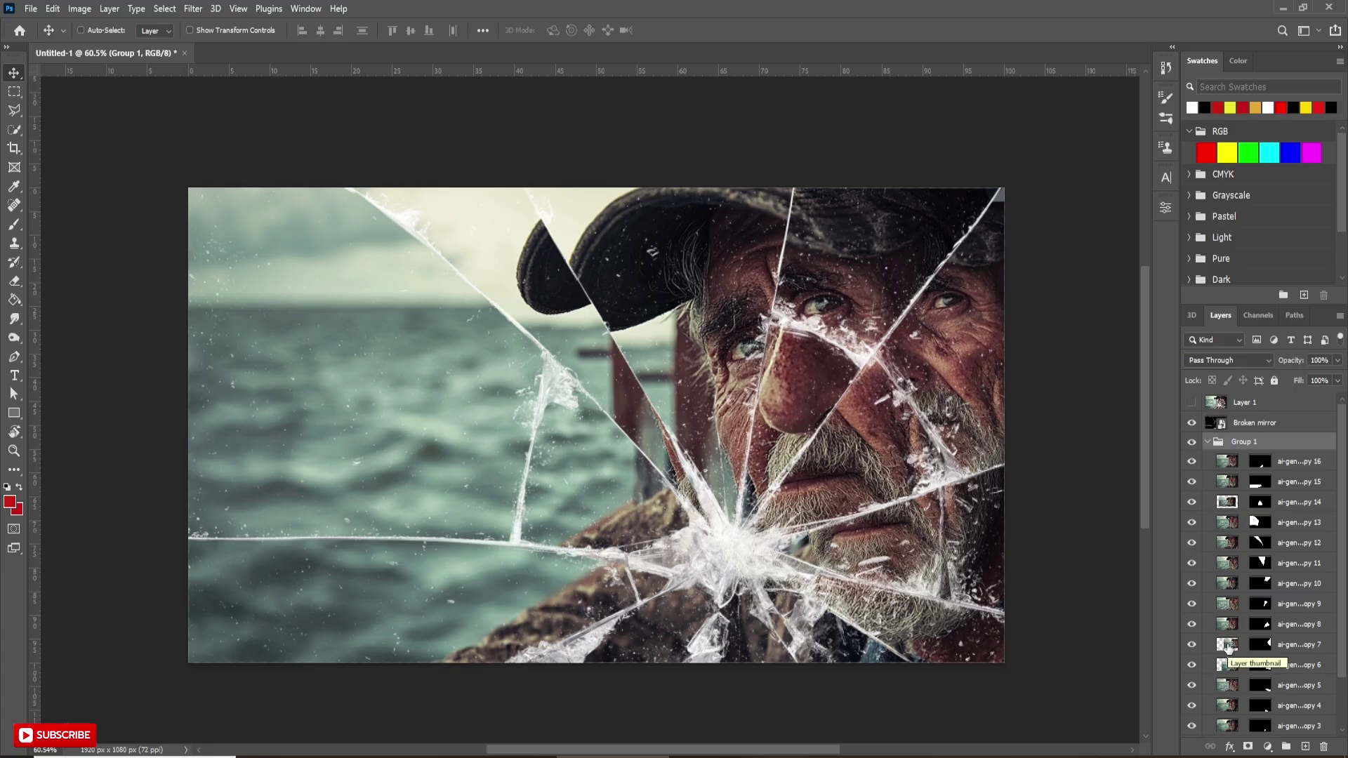
{"action": "left_click", "coordinate": [1257, 646]}
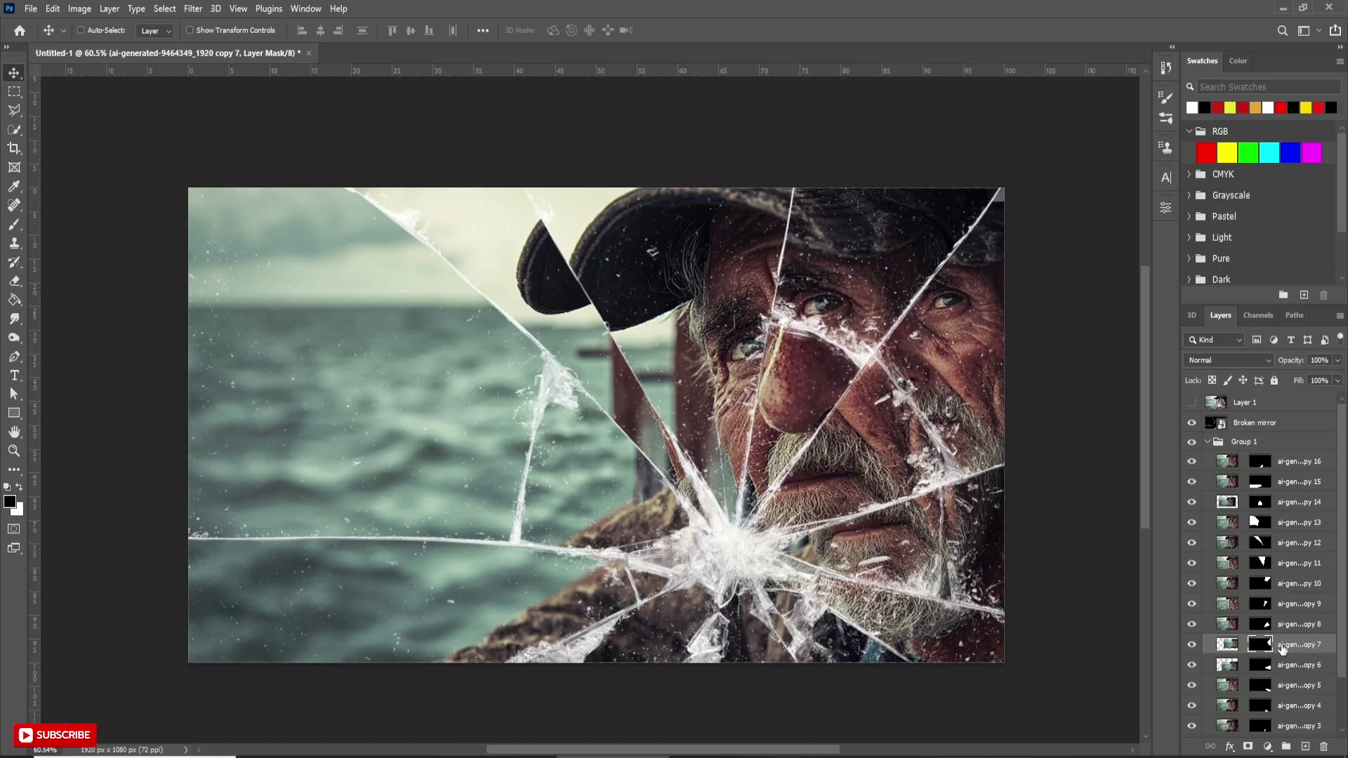
{"action": "right_click", "coordinate": [1283, 647]}
{"action": "left_click", "coordinate": [1237, 236]}
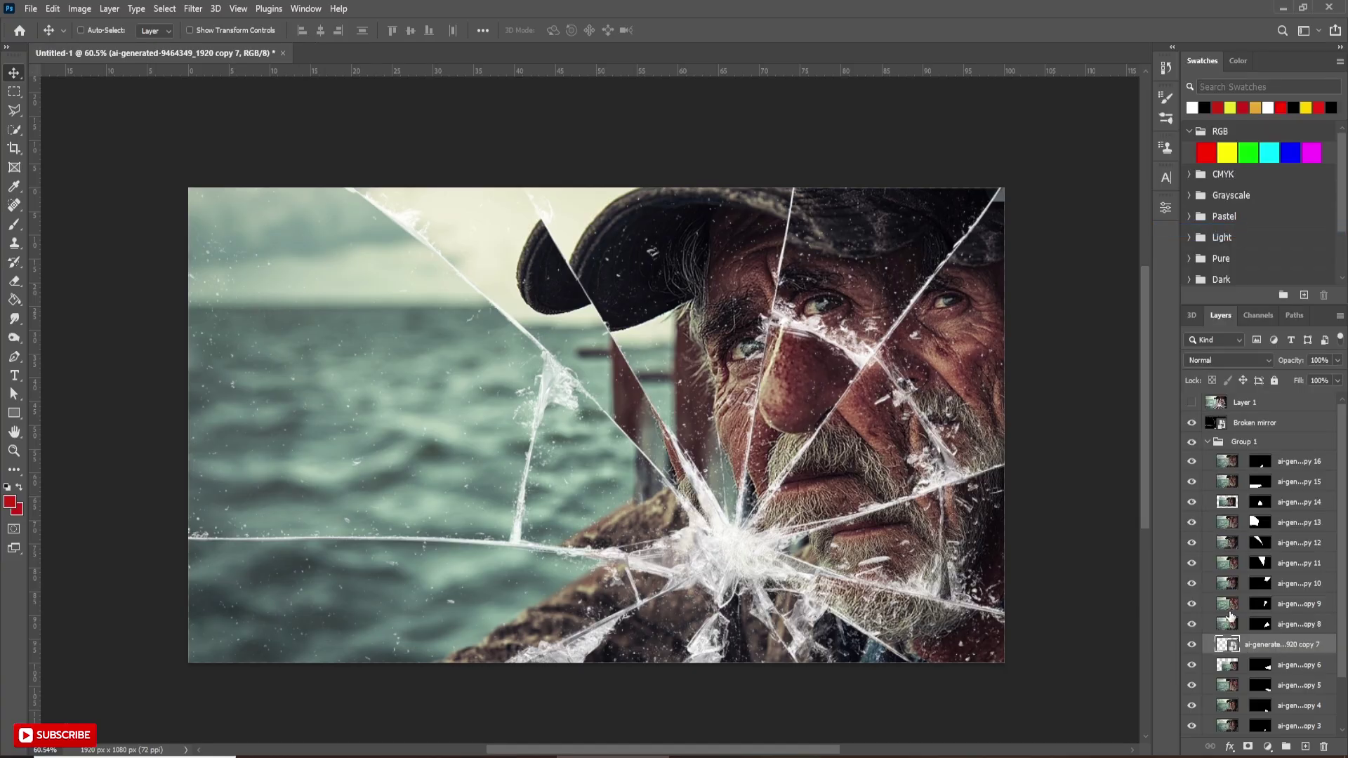
Apply a Gaussian Blur with a 4.0-pixel radius to portrait copy 7.
{"action": "left_click", "coordinate": [194, 10]}
{"action": "mouse_move", "coordinate": [361, 200]}
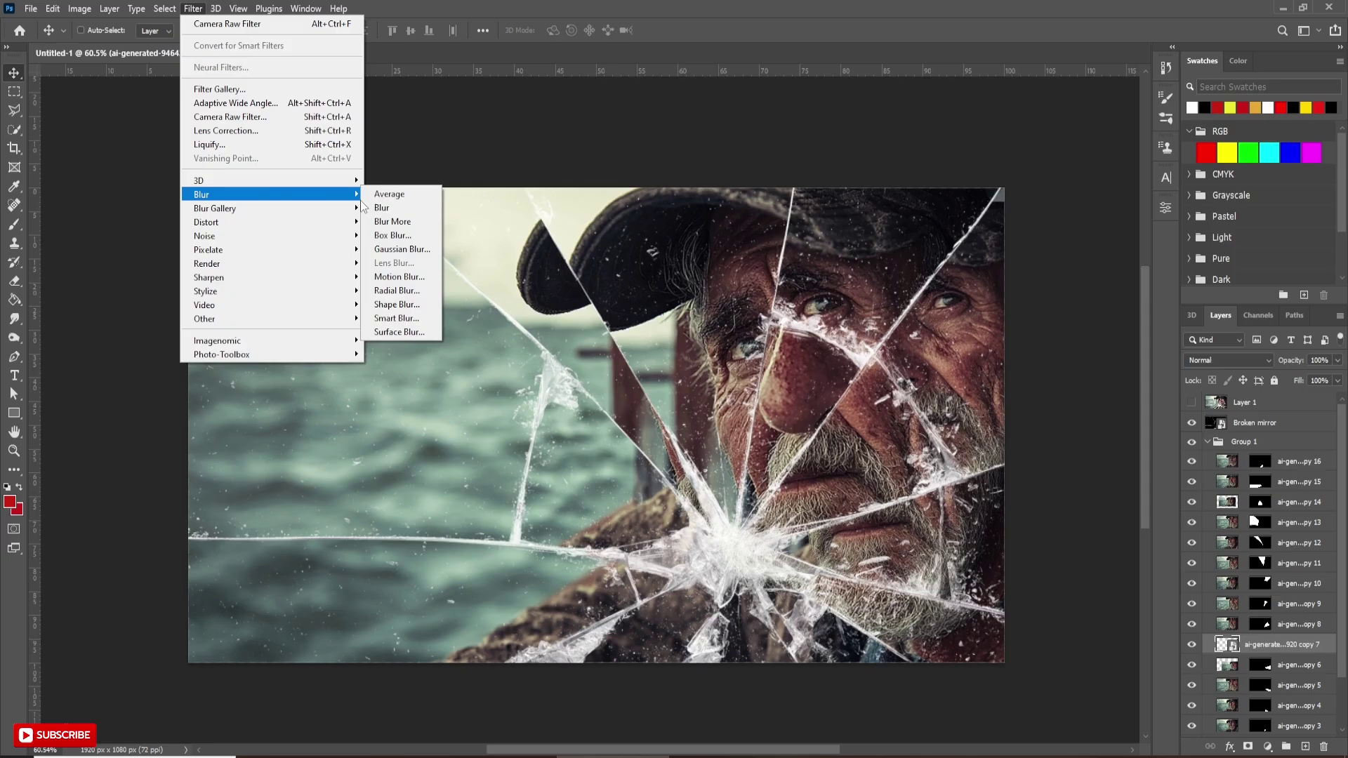
{"action": "left_click", "coordinate": [415, 249]}
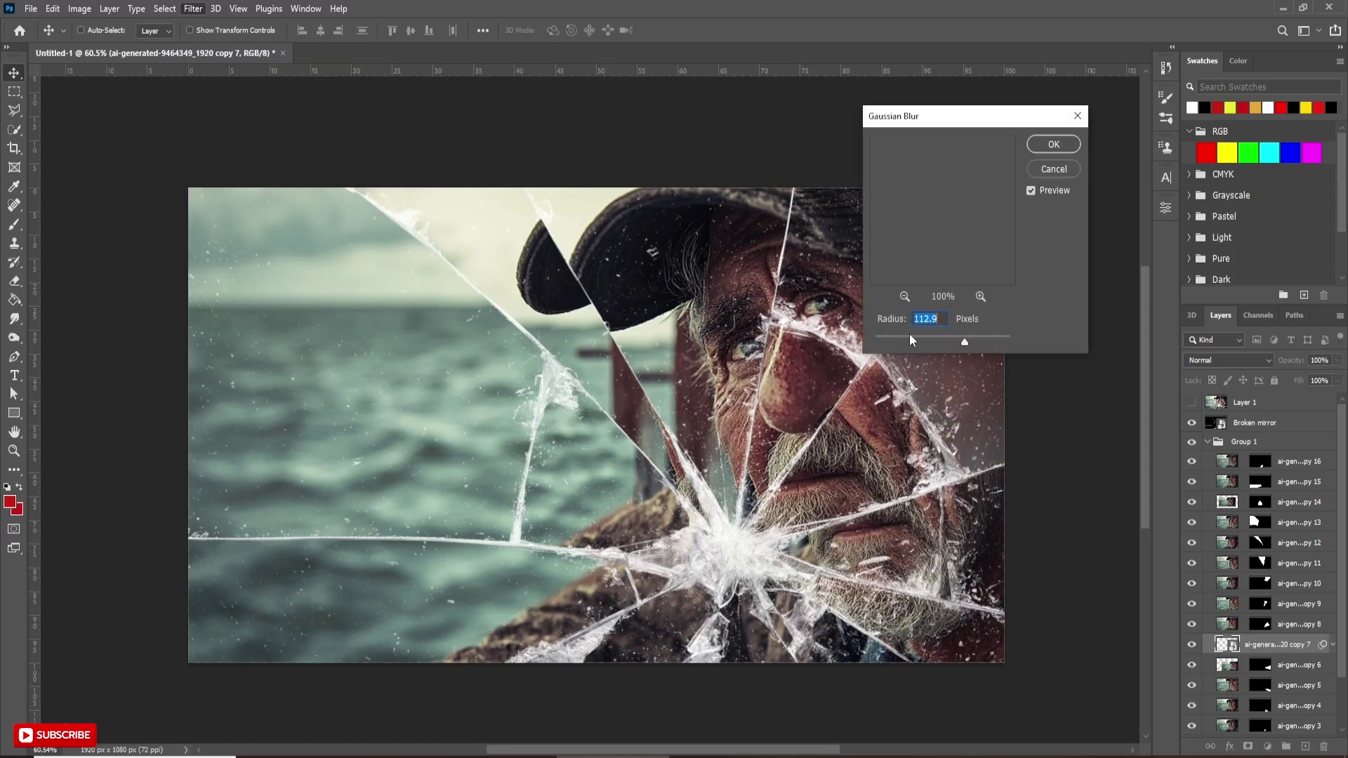
{"action": "left_click_drag", "start_coordinate": [965, 343], "coordinate": [901, 344]}
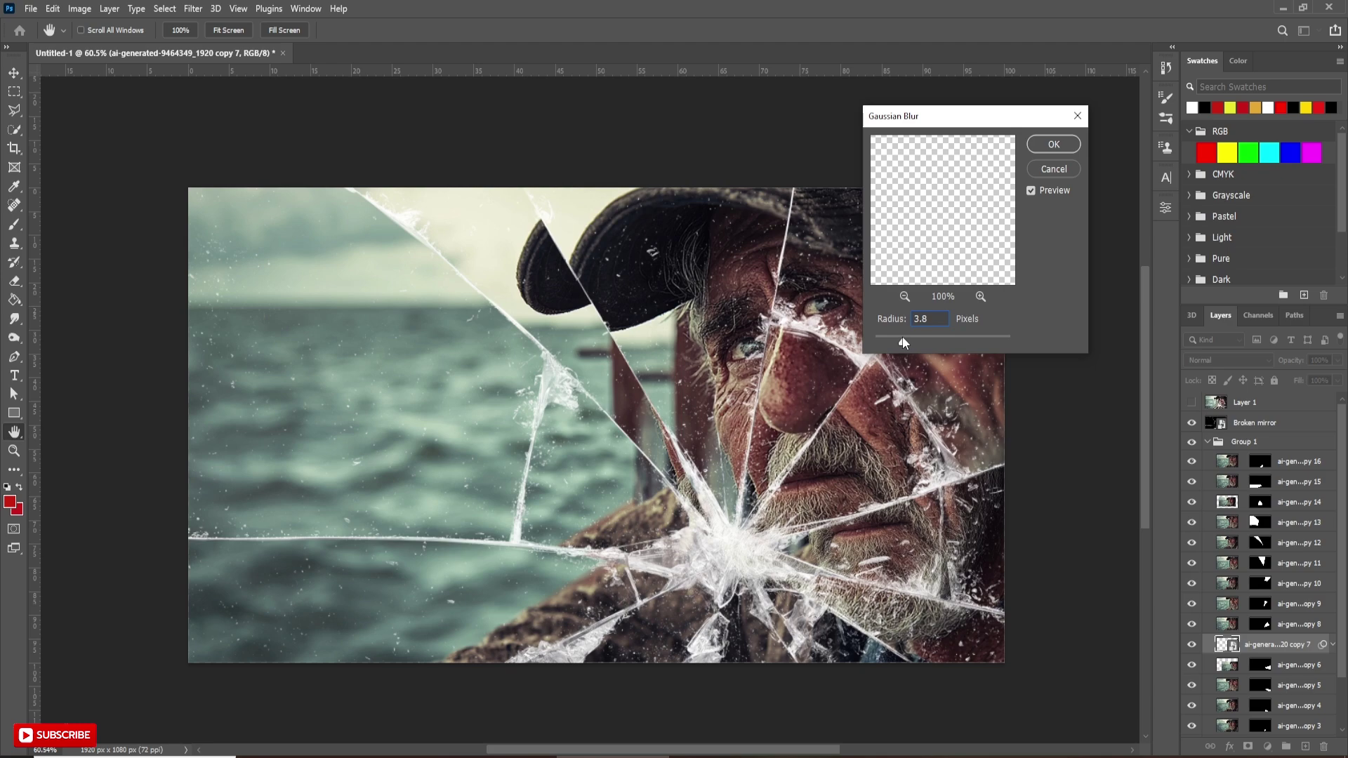
{"action": "left_click_drag", "start_coordinate": [979, 118], "coordinate": [580, 118]}
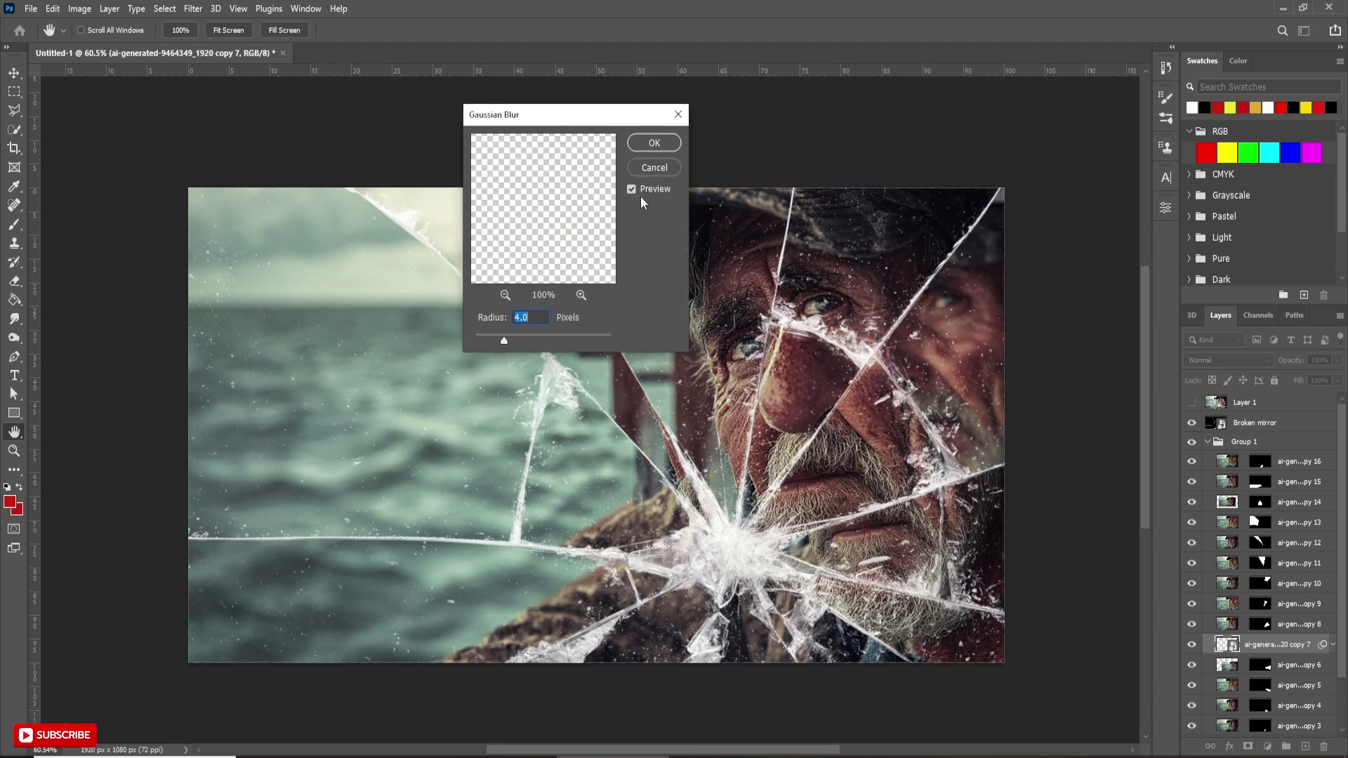
{"action": "left_click", "coordinate": [658, 144]}
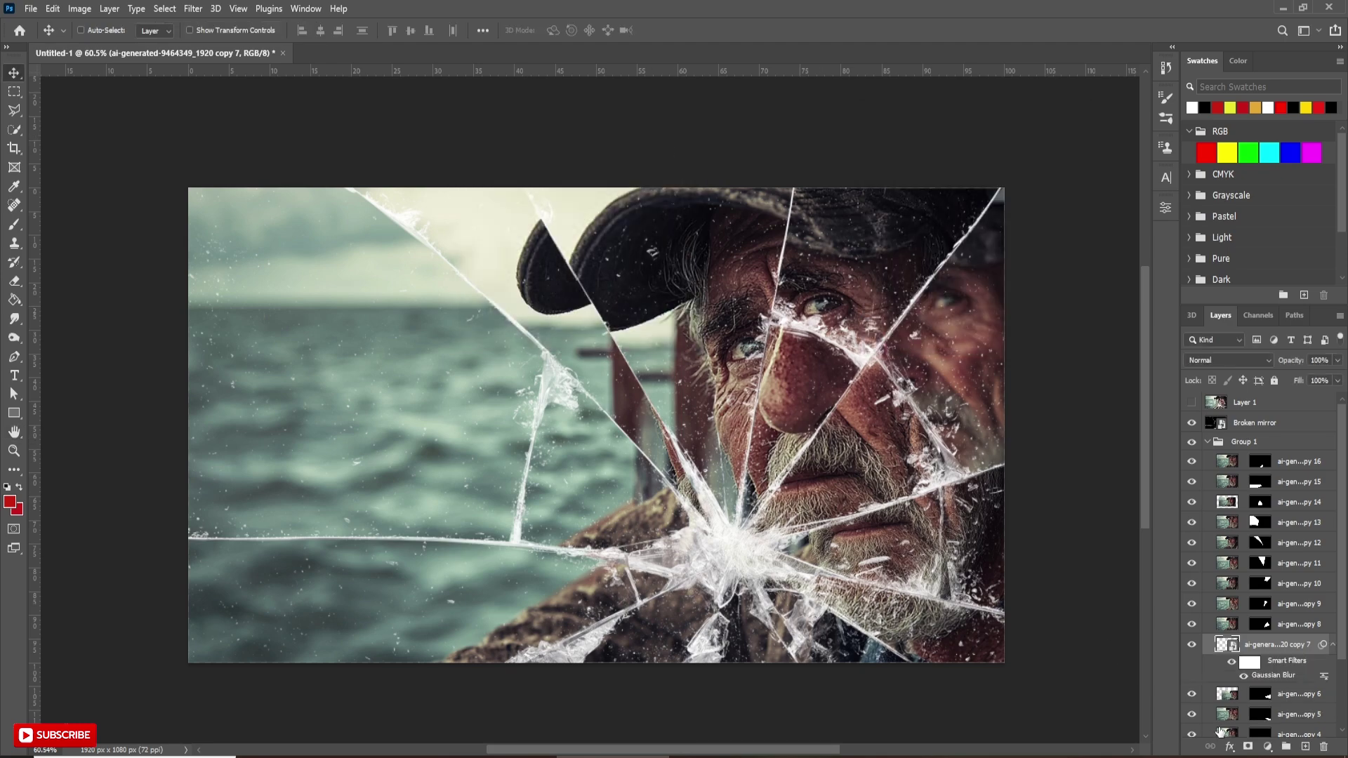
Paint black on portrait copy 7's blur filter mask with a 400-pixel brush to restore sharpness around the eye near the crack.
{"action": "left_click", "coordinate": [1249, 665]}
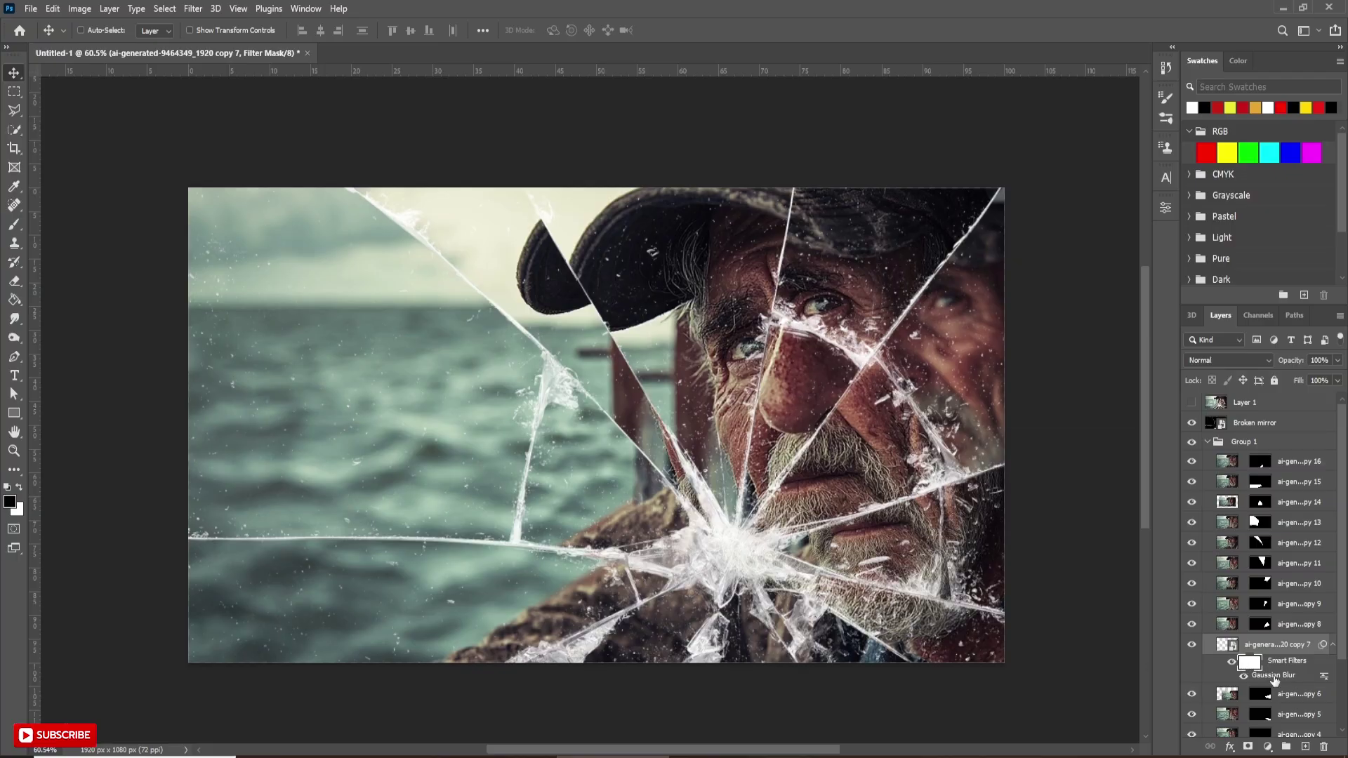
{"action": "left_click", "coordinate": [14, 226]}
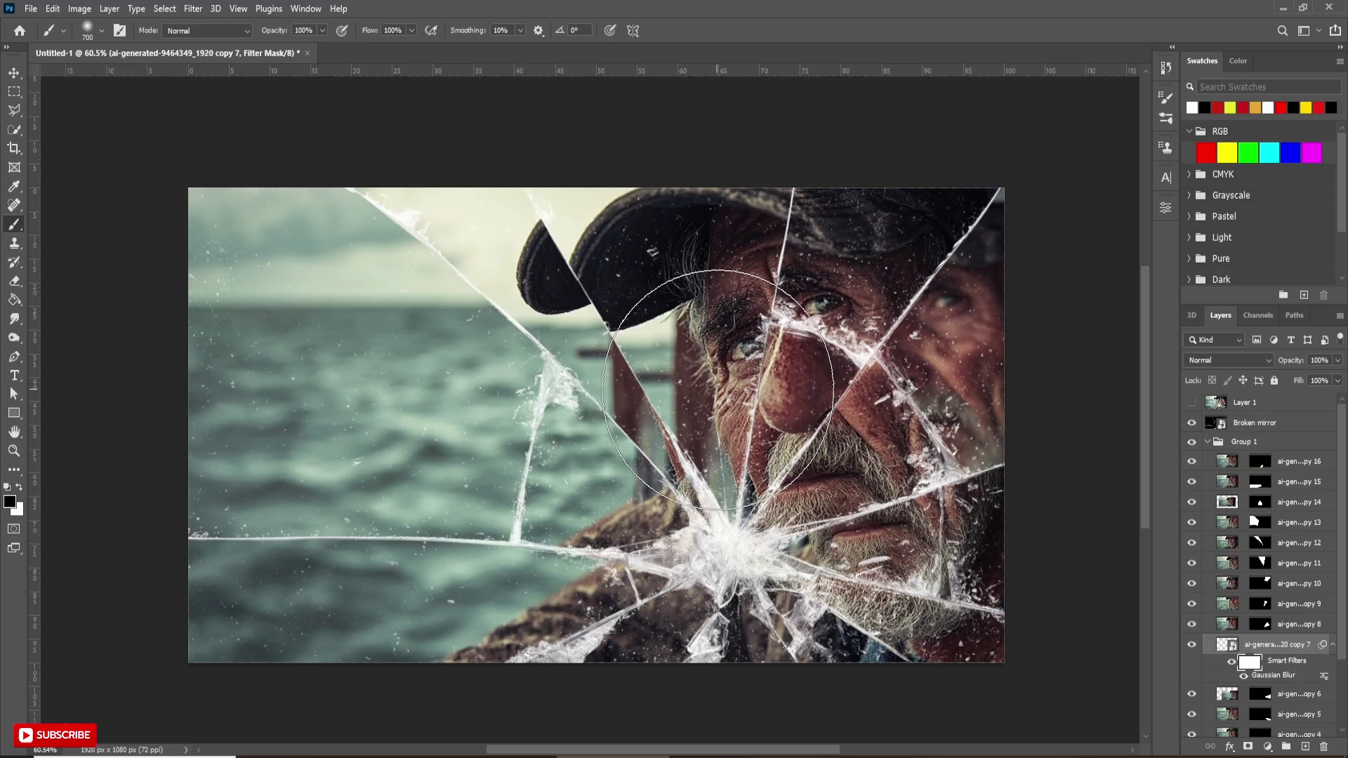
{"action": "key", "text": "bracketleft"}
{"action": "key", "text": "bracketleft"}
{"action": "key", "text": "bracketleft"}
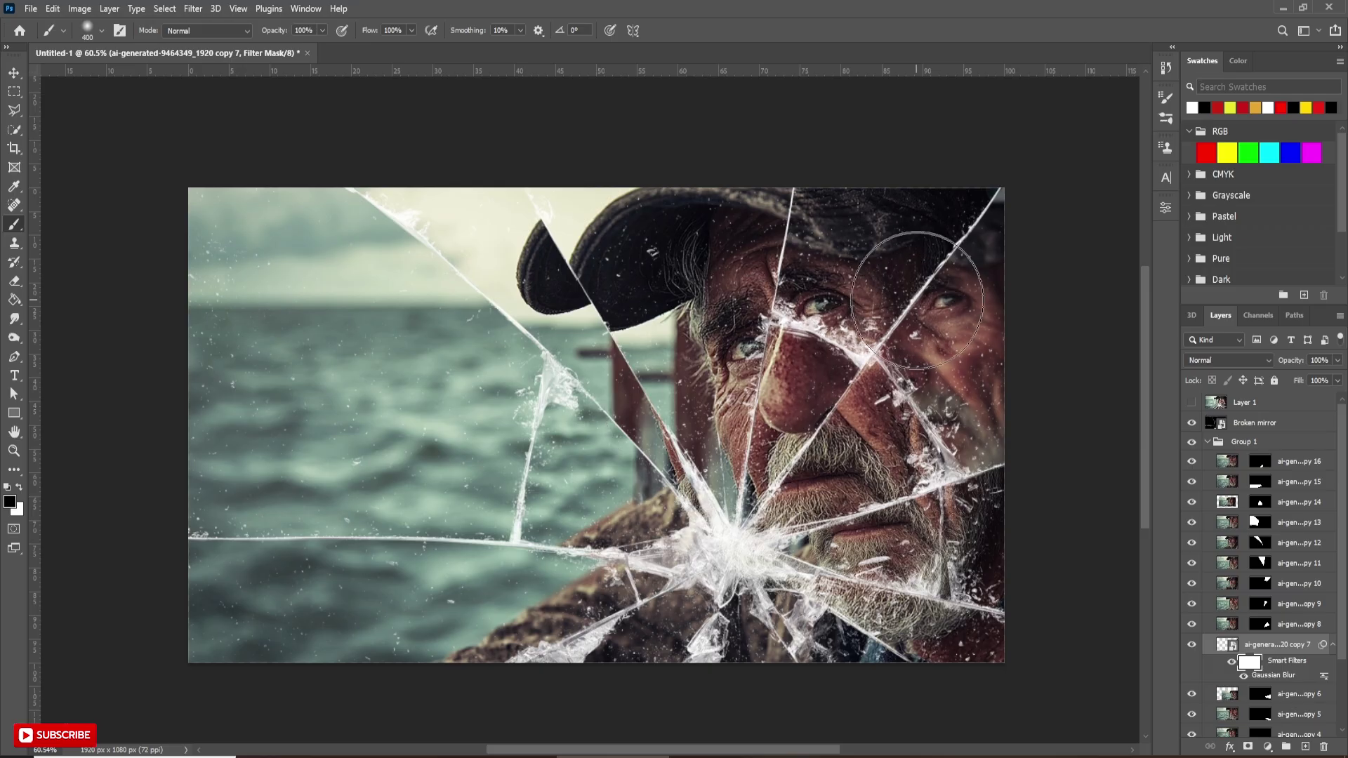
{"action": "left_click", "coordinate": [14, 73]}
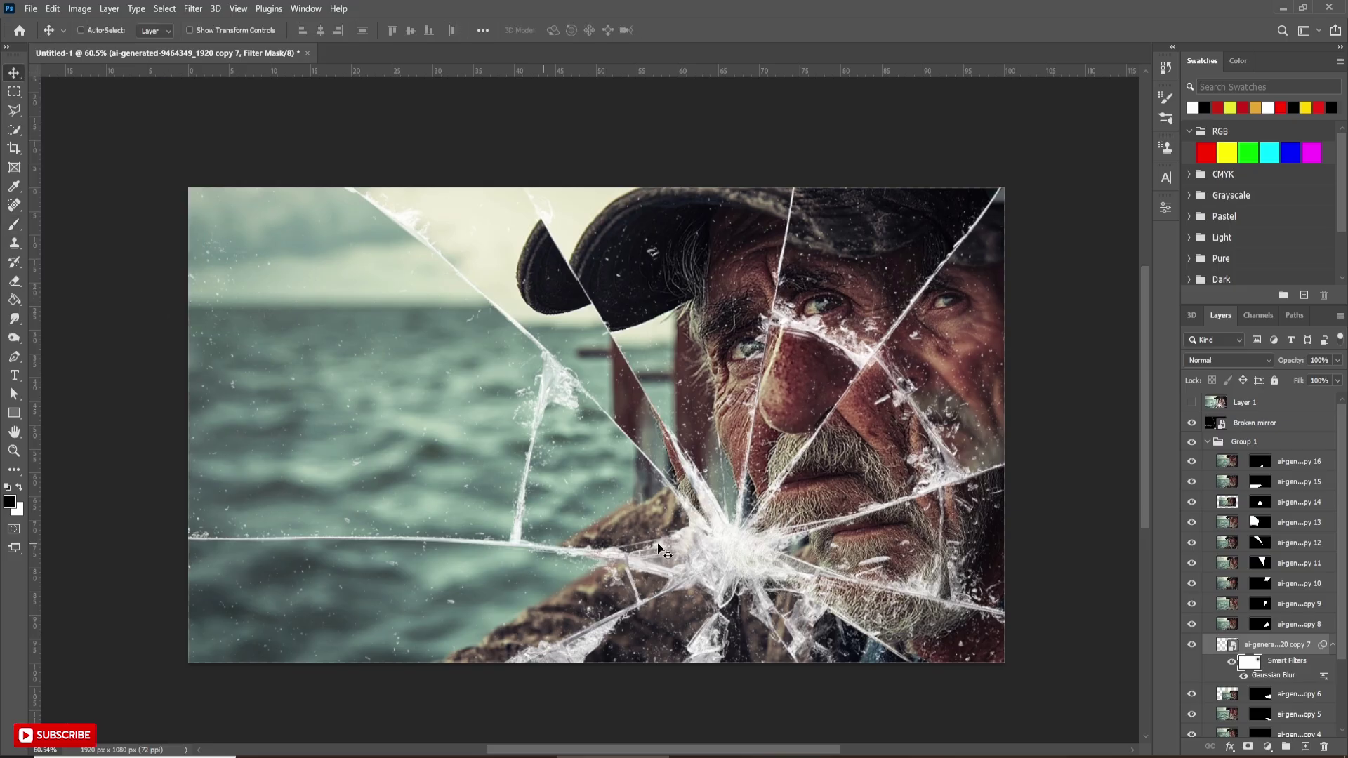
Convert portrait copy 12 to a smart object and apply a Gaussian Blur to its narrow cap shard.
{"action": "left_click", "coordinate": [1223, 542]}
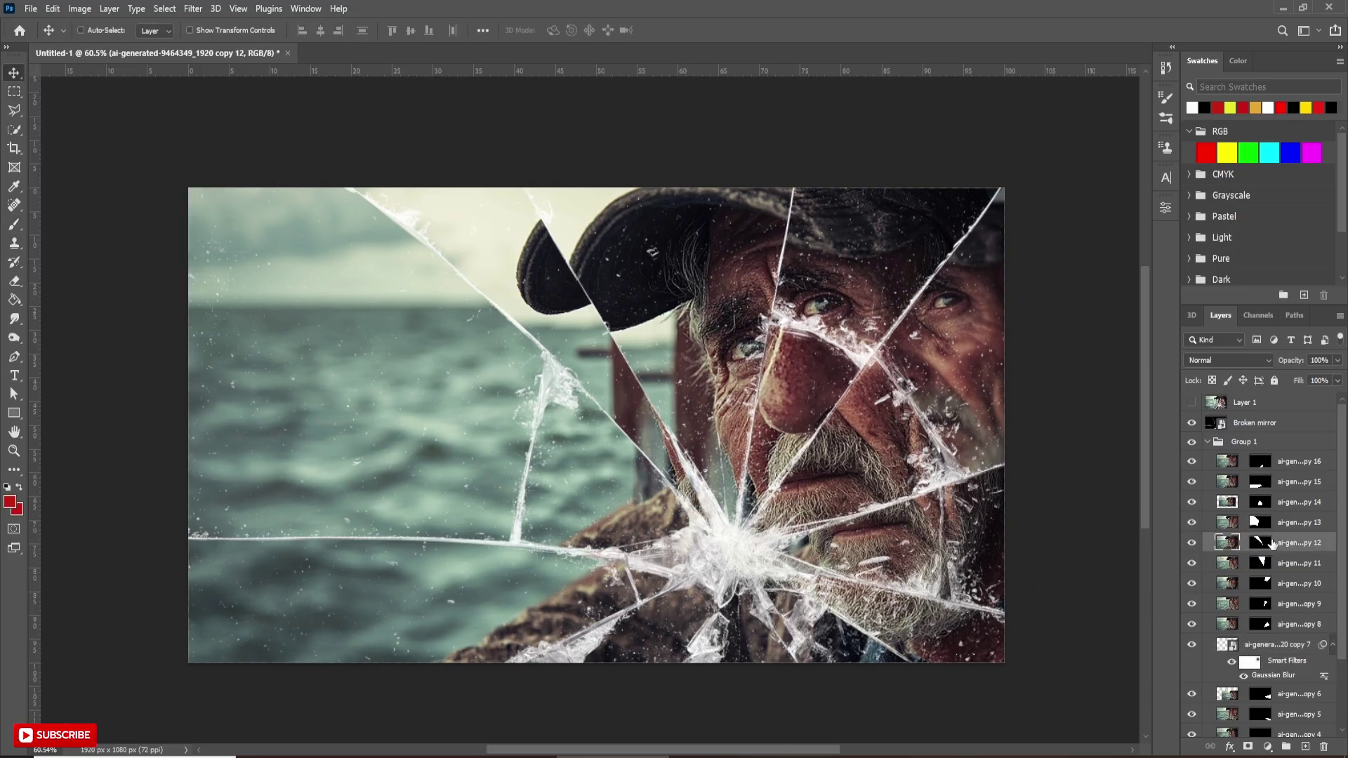
{"action": "right_click", "coordinate": [1292, 542]}
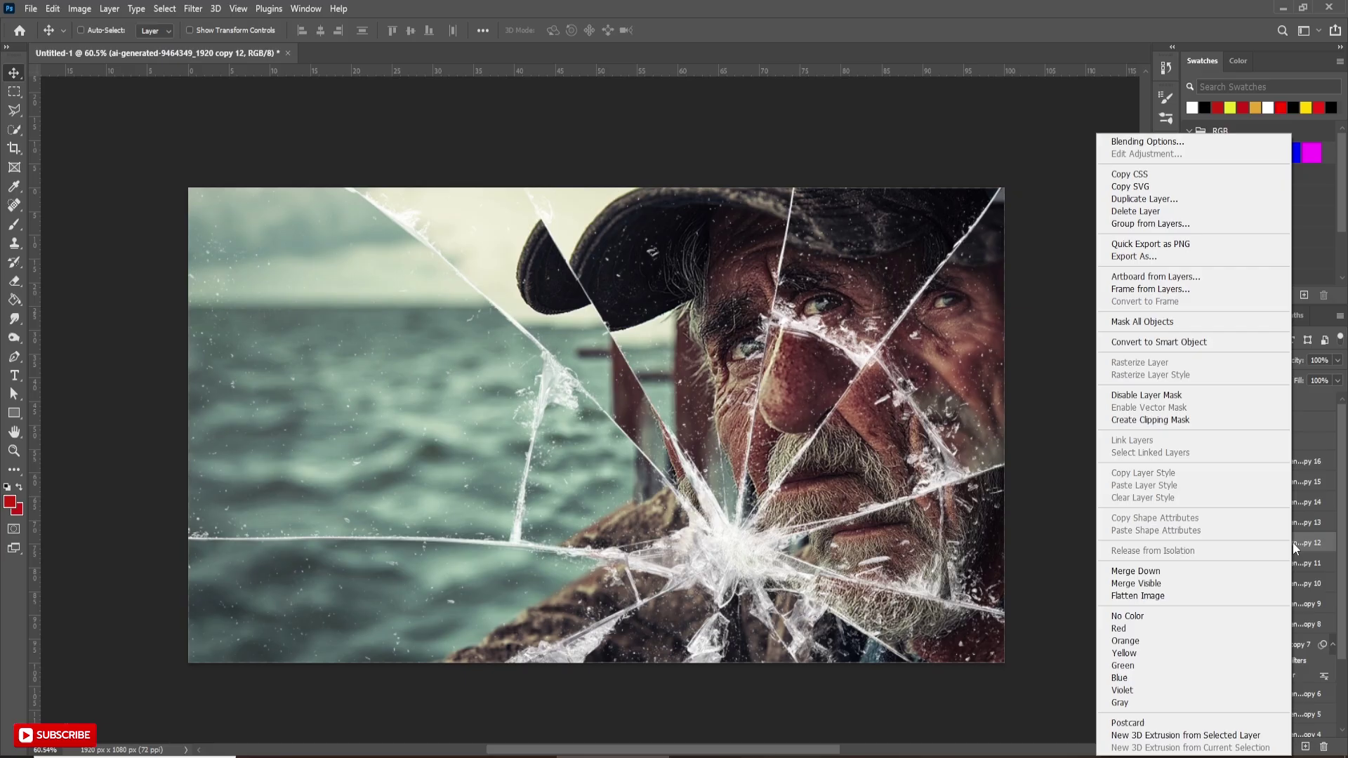
{"action": "left_click", "coordinate": [1174, 342]}
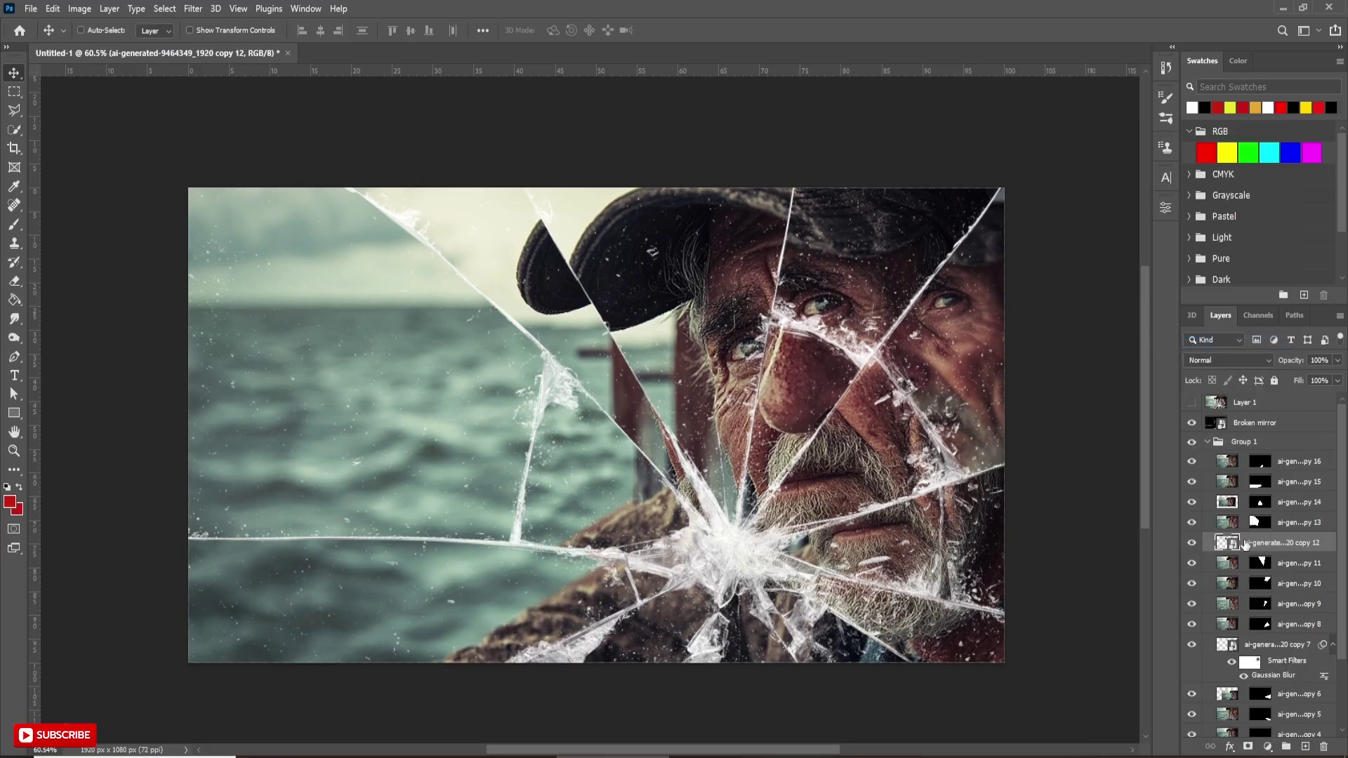
{"action": "left_click", "coordinate": [193, 8]}
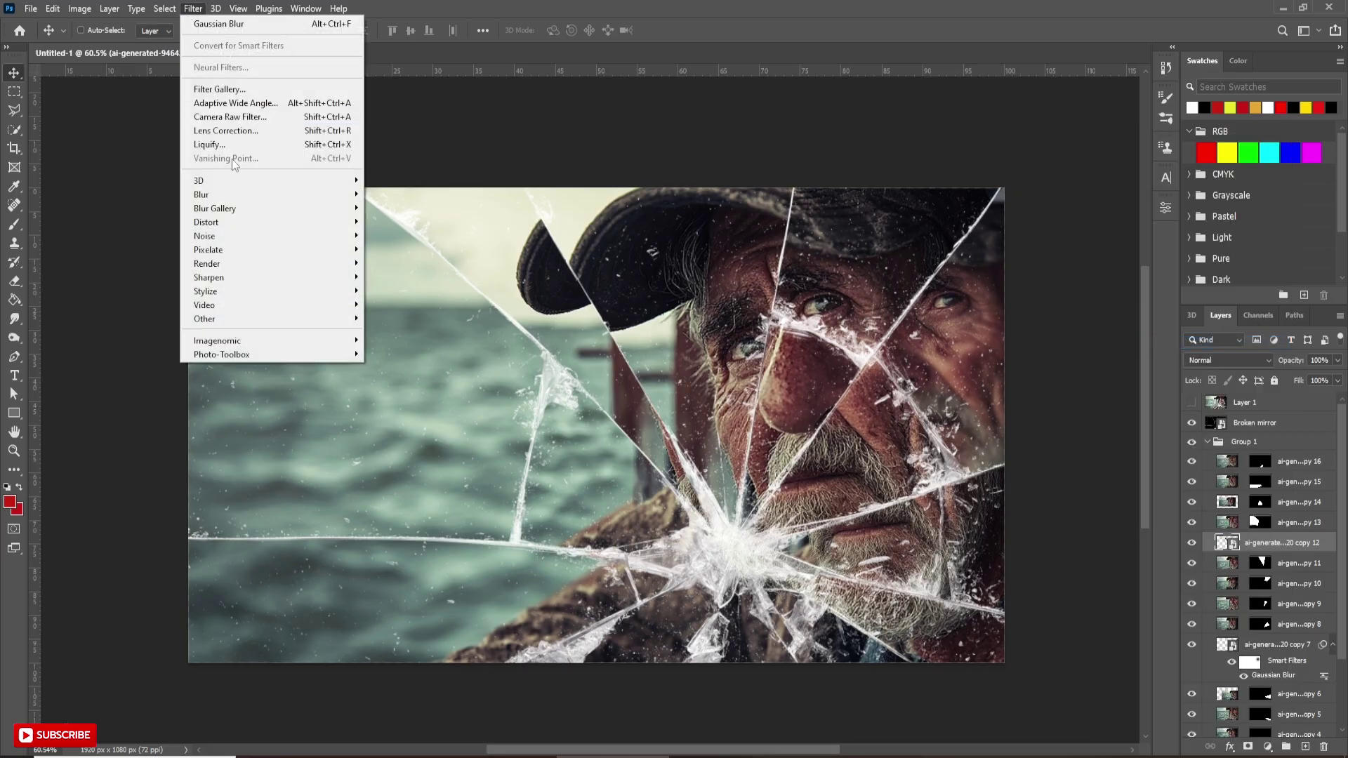
{"action": "mouse_move", "coordinate": [262, 202]}
{"action": "left_click", "coordinate": [398, 249]}
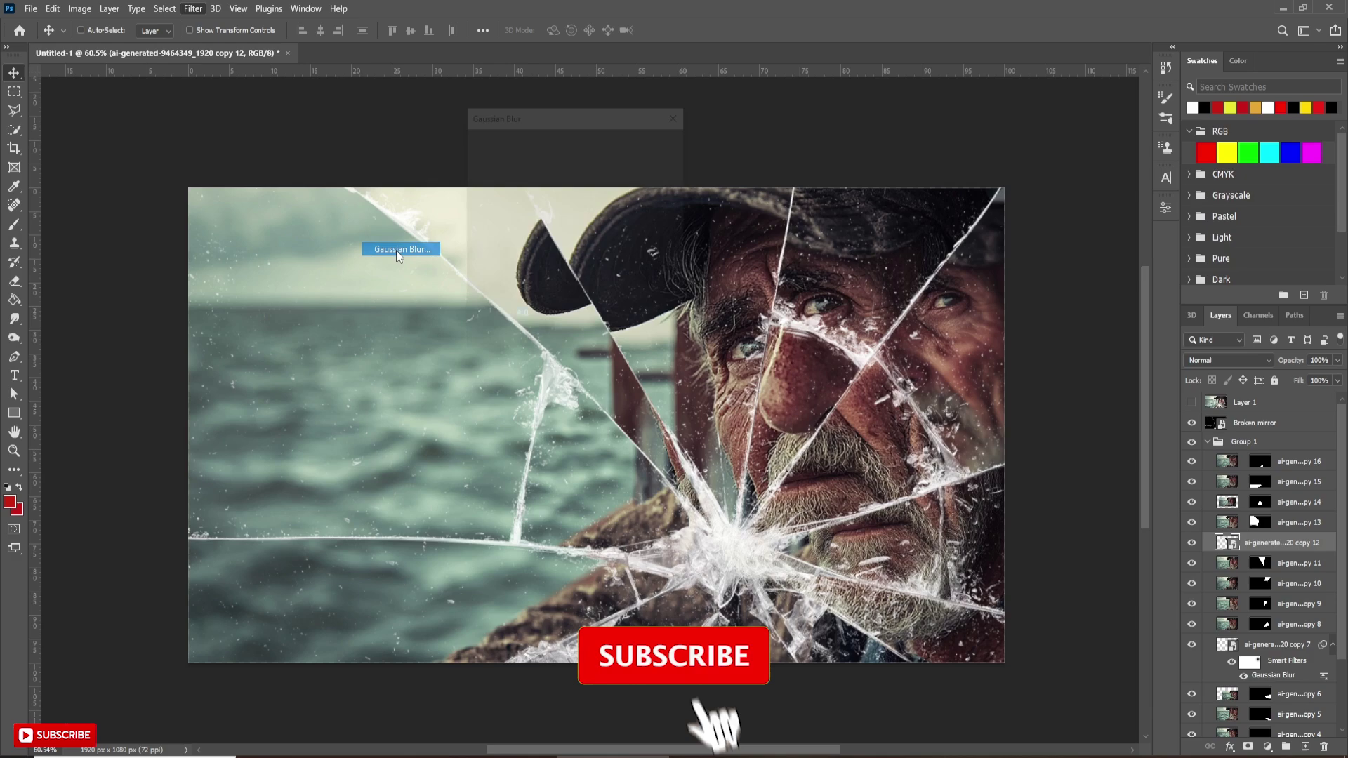
{"action": "left_click", "coordinate": [647, 145]}
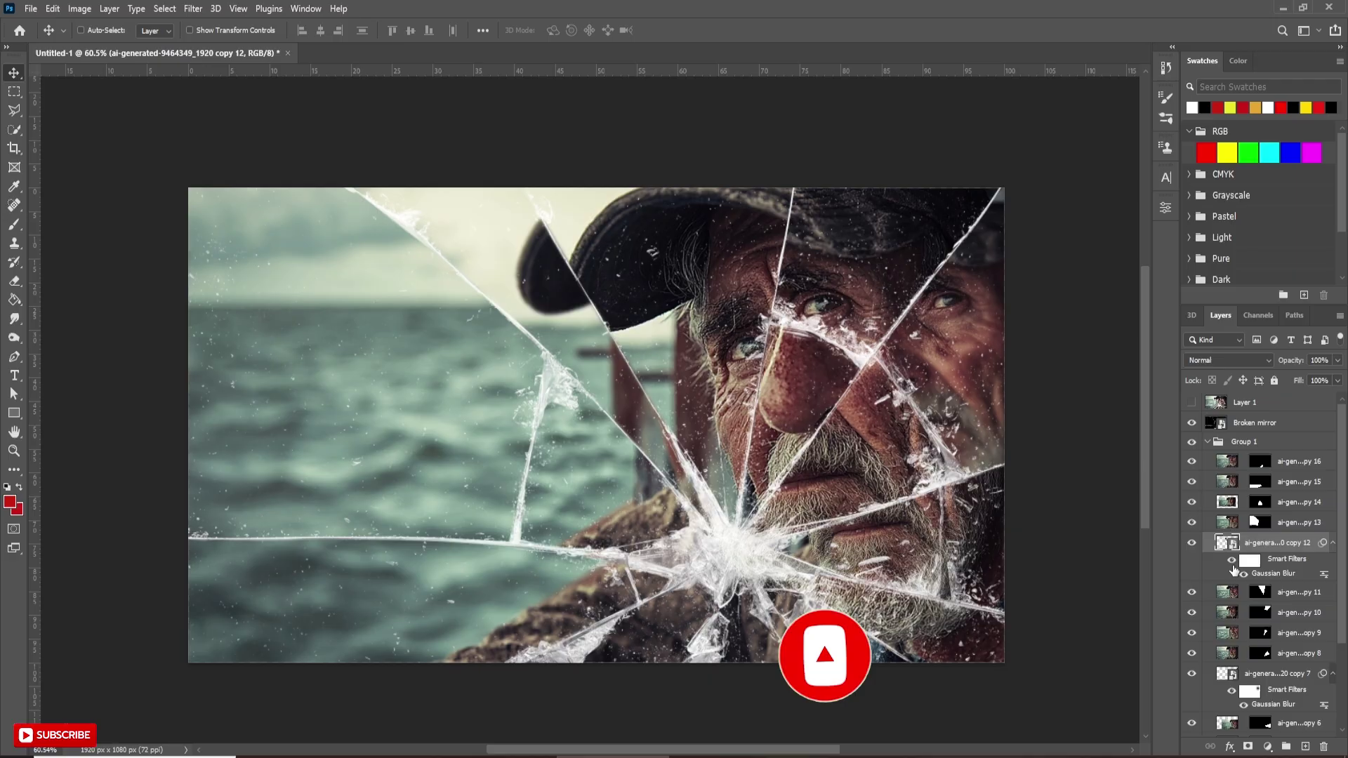
Toggle portrait copy 11's visibility to identify its shard and convert the layer to a smart object.
{"action": "left_click", "coordinate": [1191, 595]}
{"action": "left_click", "coordinate": [1192, 595]}
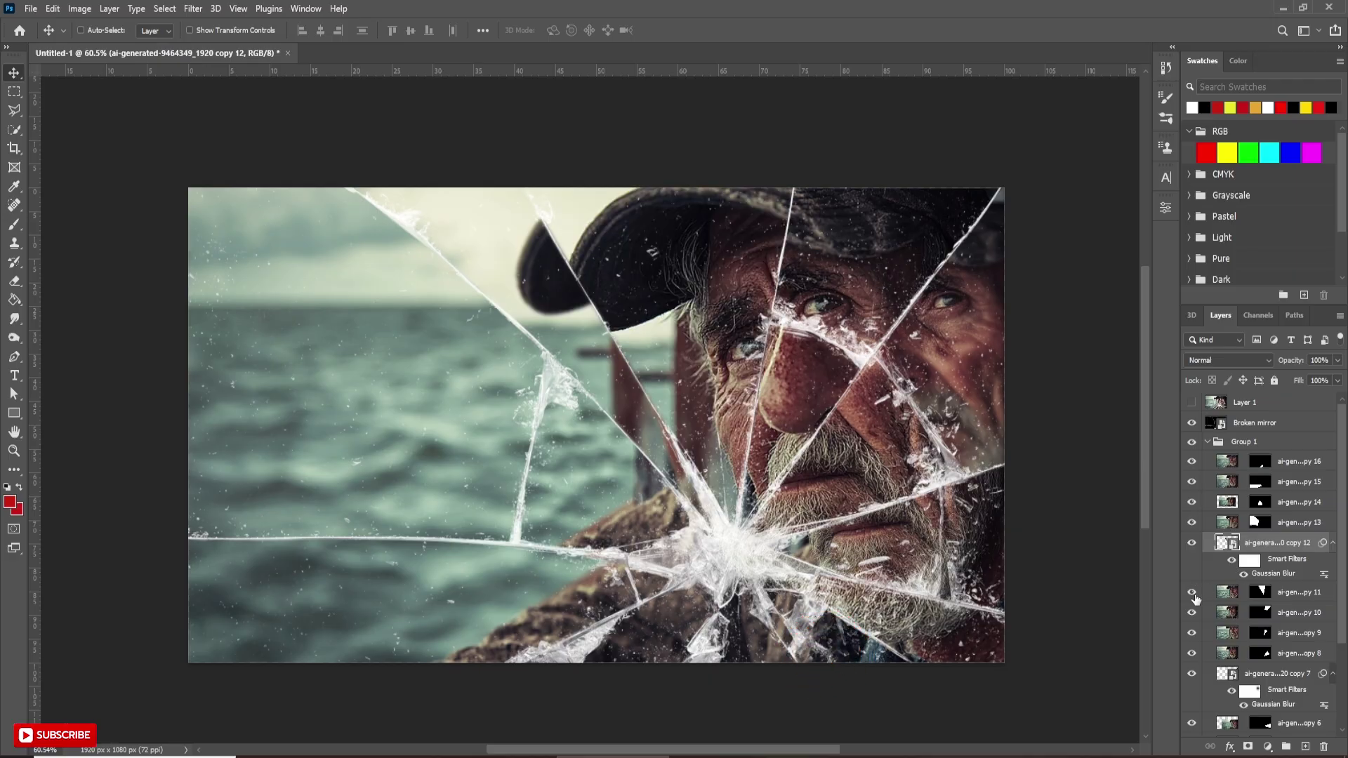
{"action": "left_click", "coordinate": [1286, 595]}
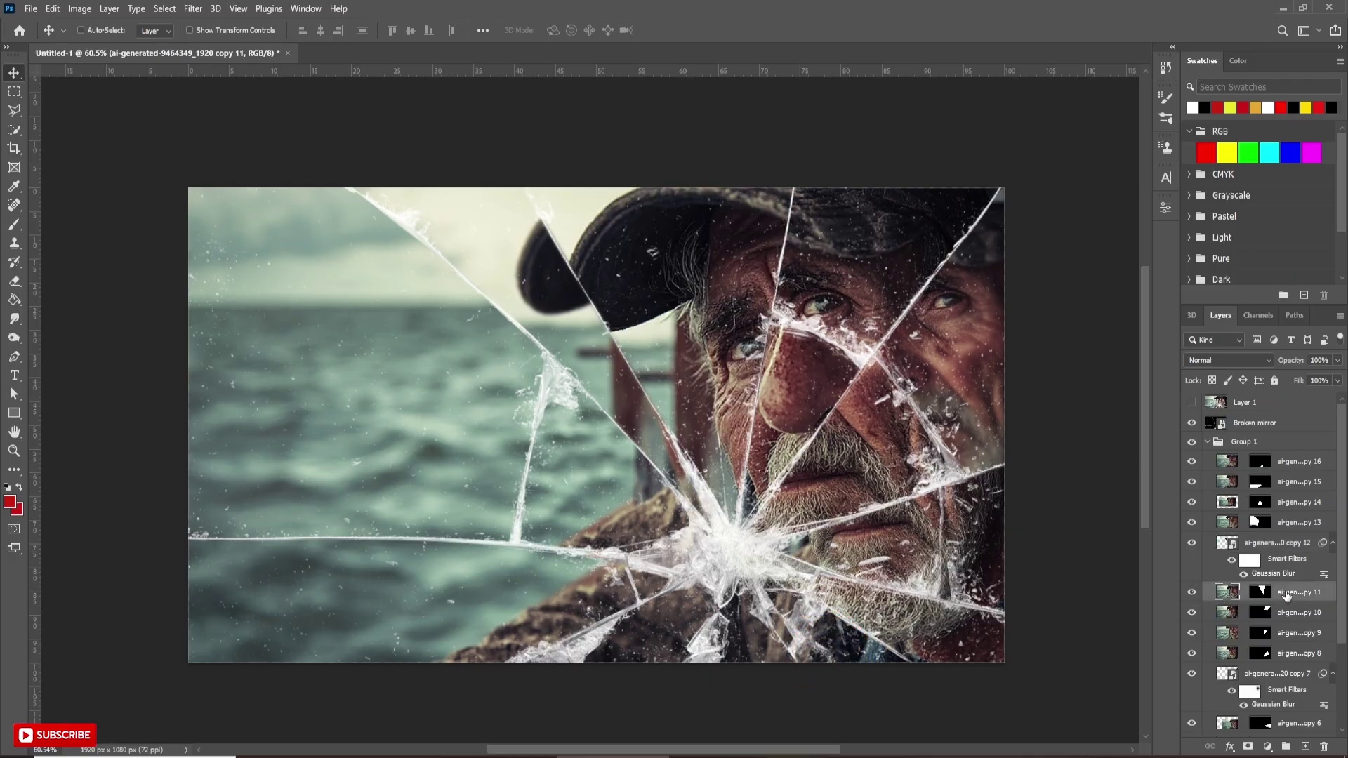
{"action": "right_click", "coordinate": [1286, 595]}
{"action": "left_click", "coordinate": [1160, 344]}
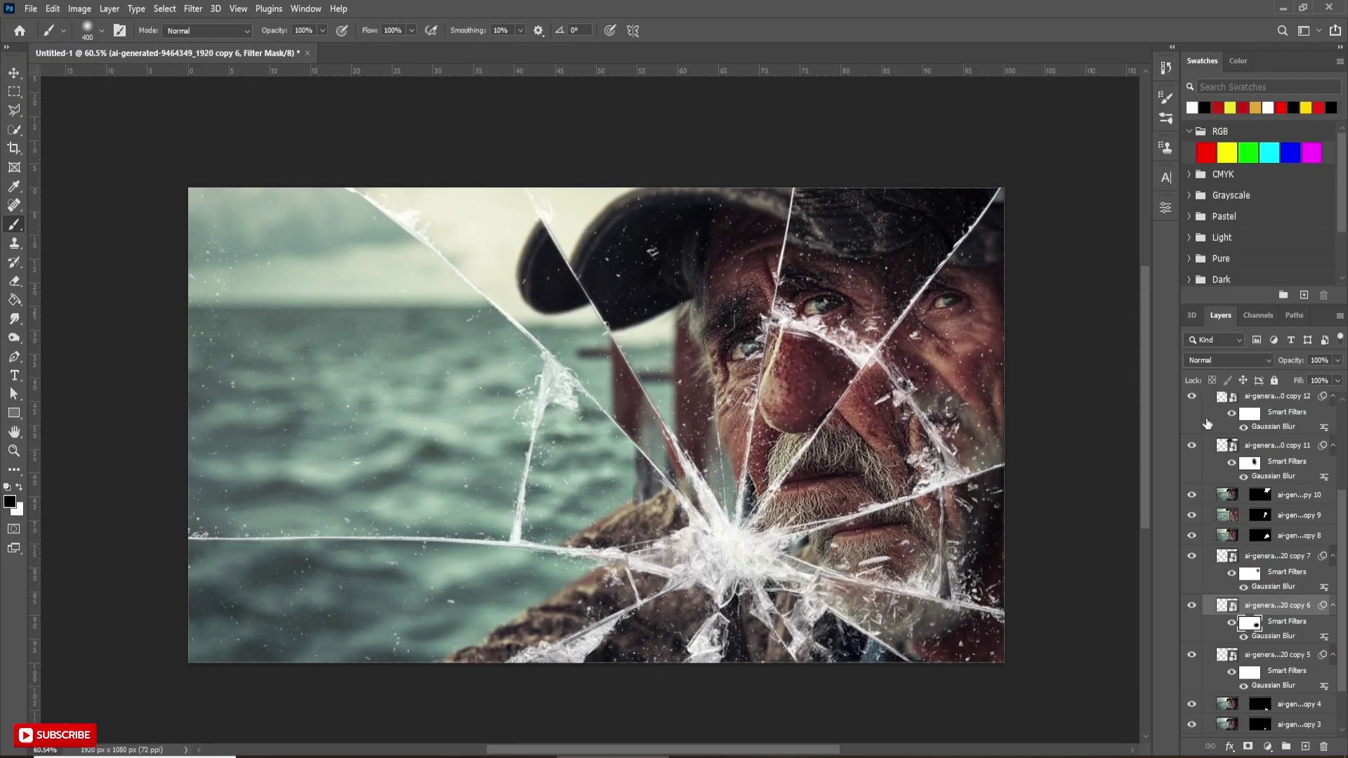
Collapse Group 1, check it by hiding and showing it, and delete the hidden Layer 1.
{"action": "scroll", "coordinate": [1215, 450], "scroll_direction": "up", "scroll_amount": 5}
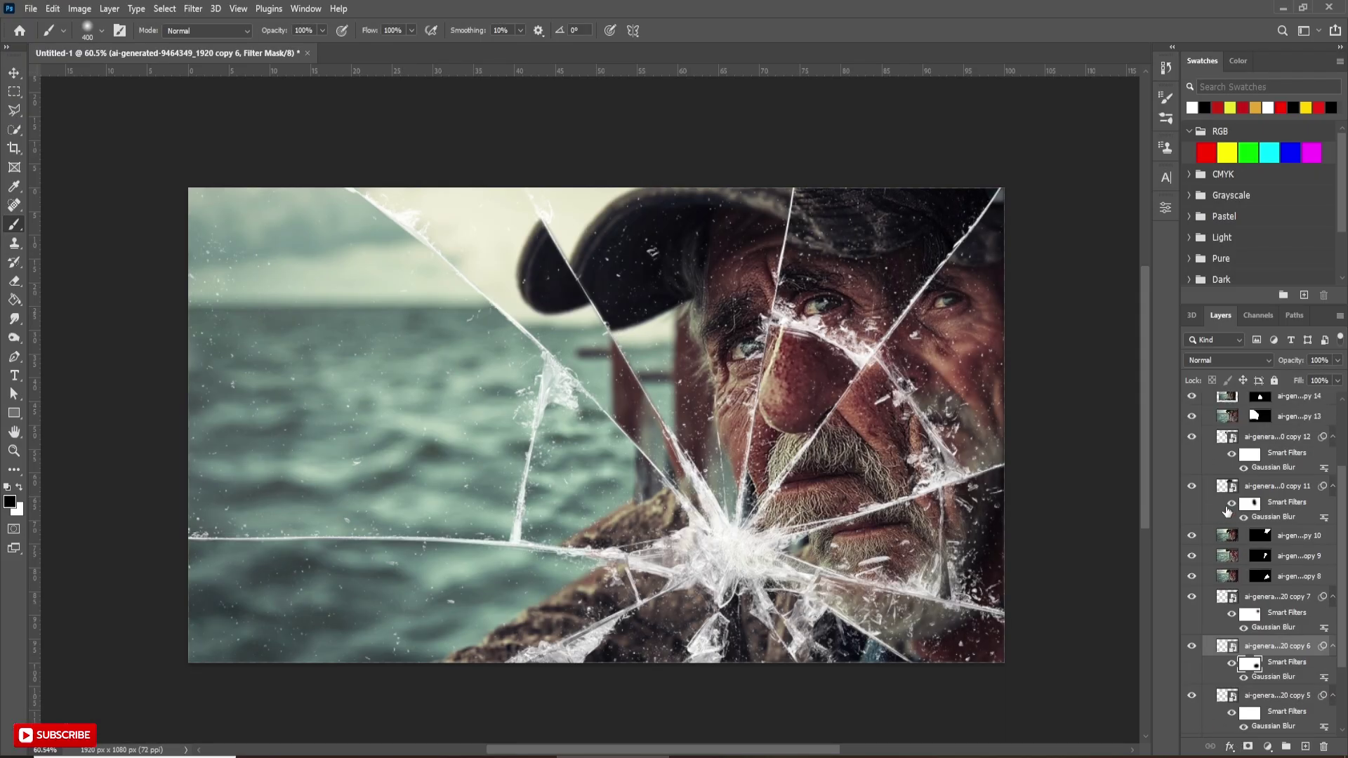
{"action": "left_click", "coordinate": [1214, 444]}
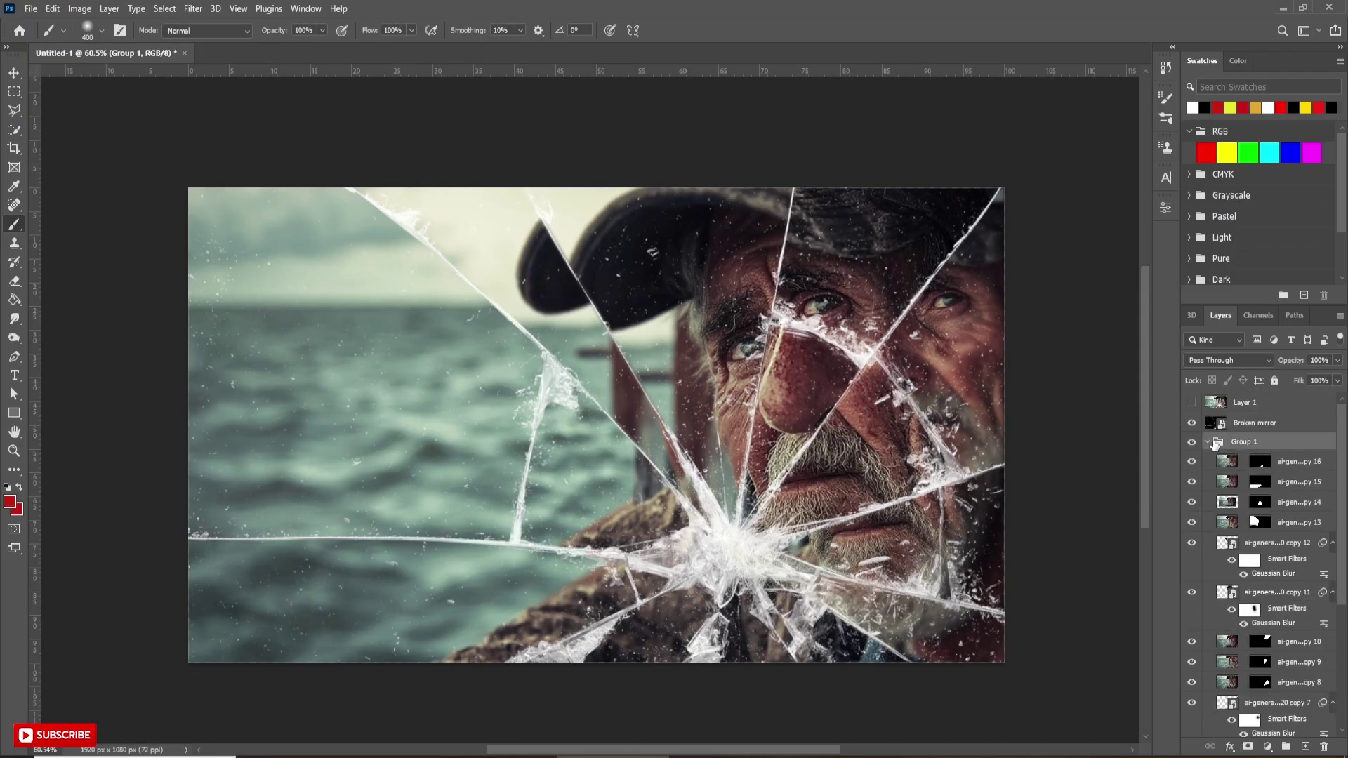
{"action": "left_click", "coordinate": [1207, 443]}
{"action": "left_click", "coordinate": [1192, 443]}
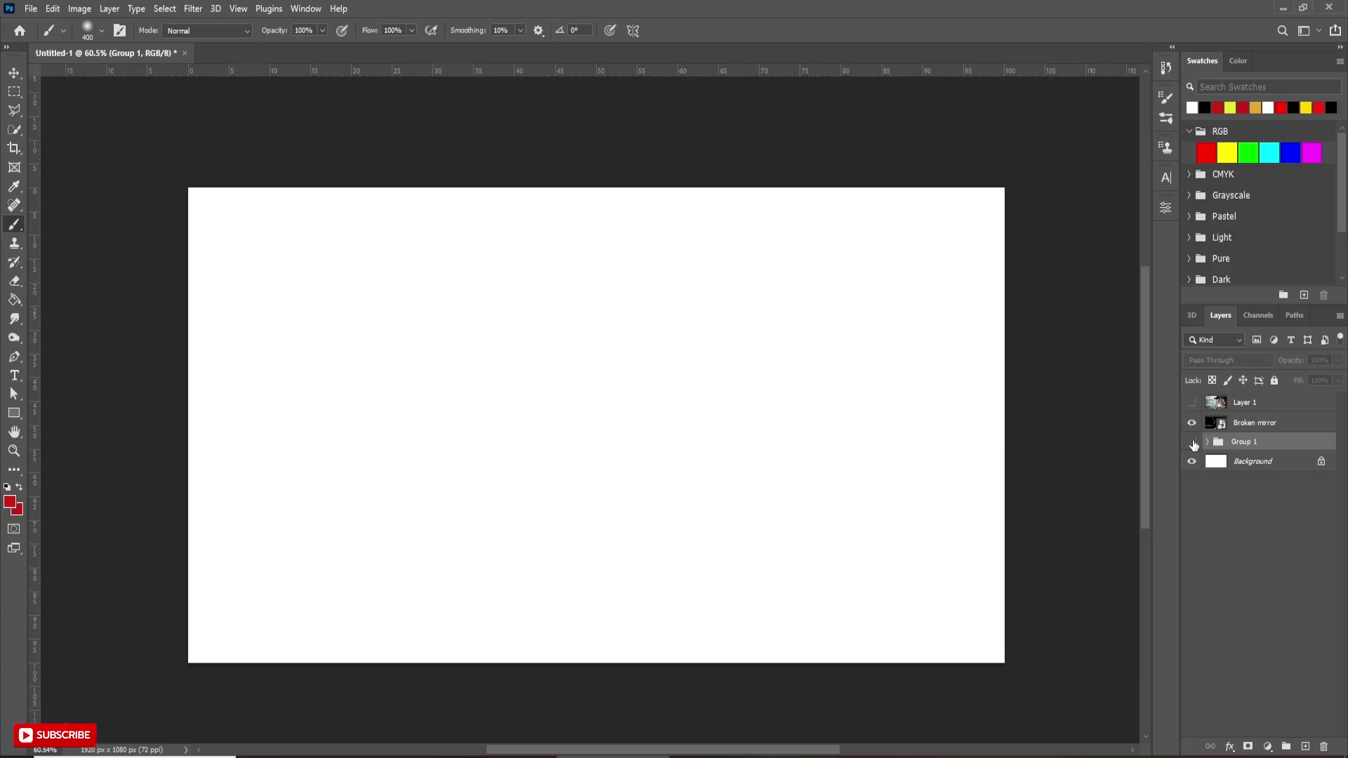
{"action": "left_click", "coordinate": [1191, 443]}
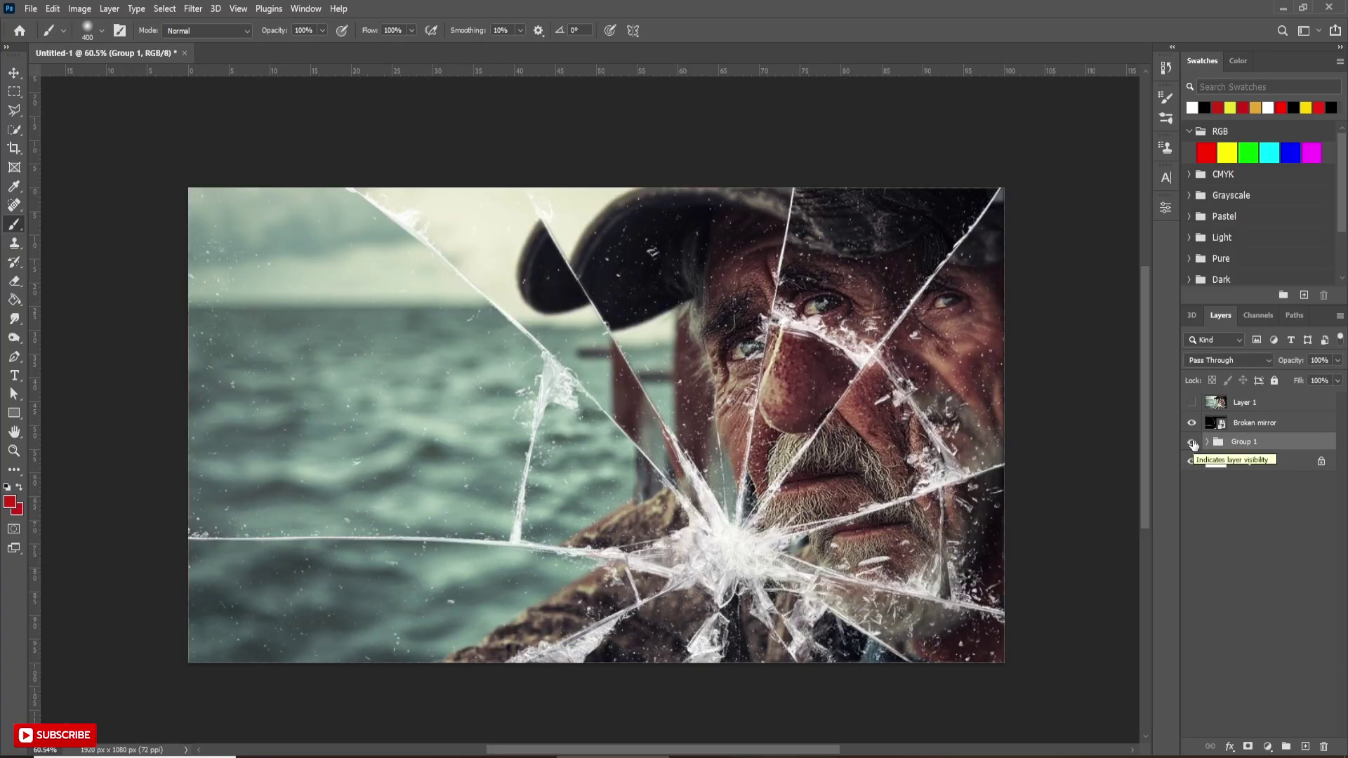
{"action": "left_click", "coordinate": [1256, 404]}
{"action": "key", "text": "Delete"}
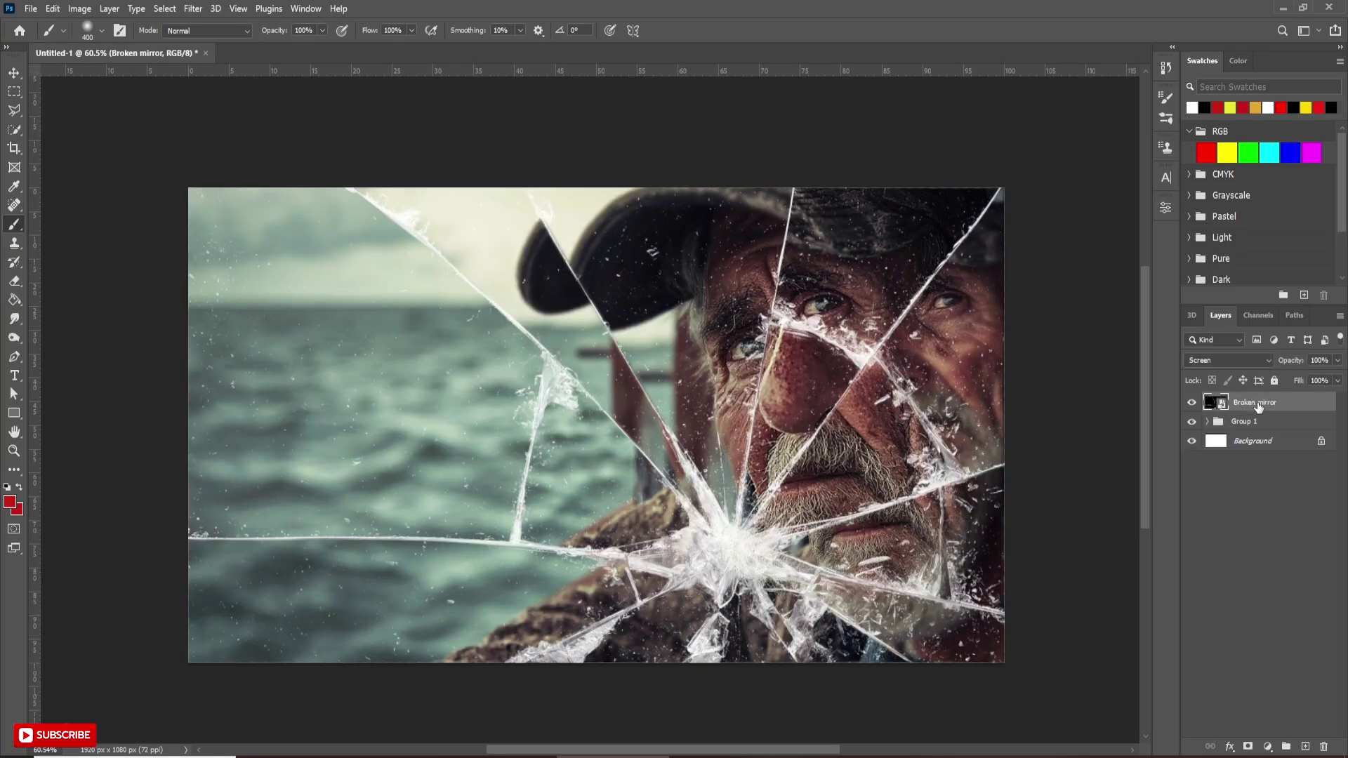
Set the Broken mirror layer's blend mode to Normal, with Group 1 hidden during the change and shown again.
{"action": "scroll", "coordinate": [1261, 408], "scroll_direction": "up", "scroll_amount": 1}
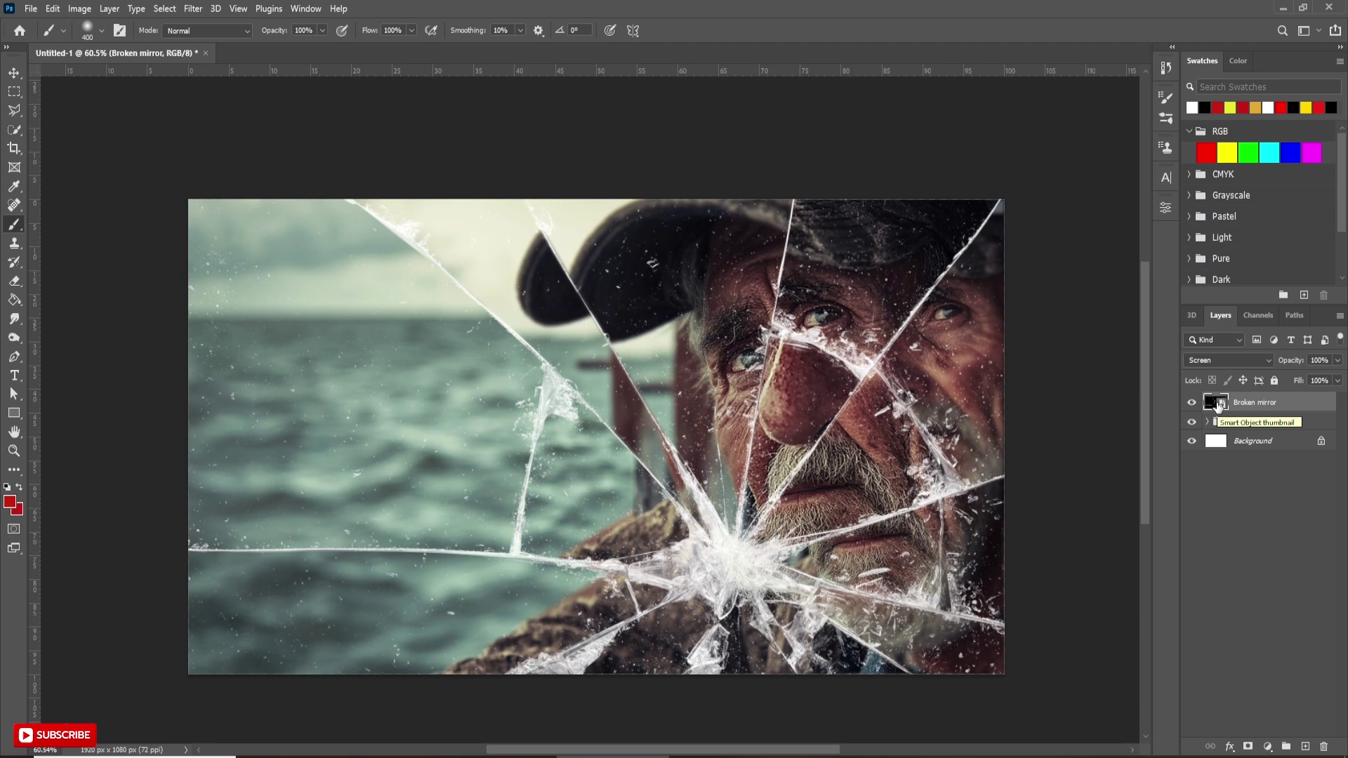
{"action": "left_click", "coordinate": [1191, 422]}
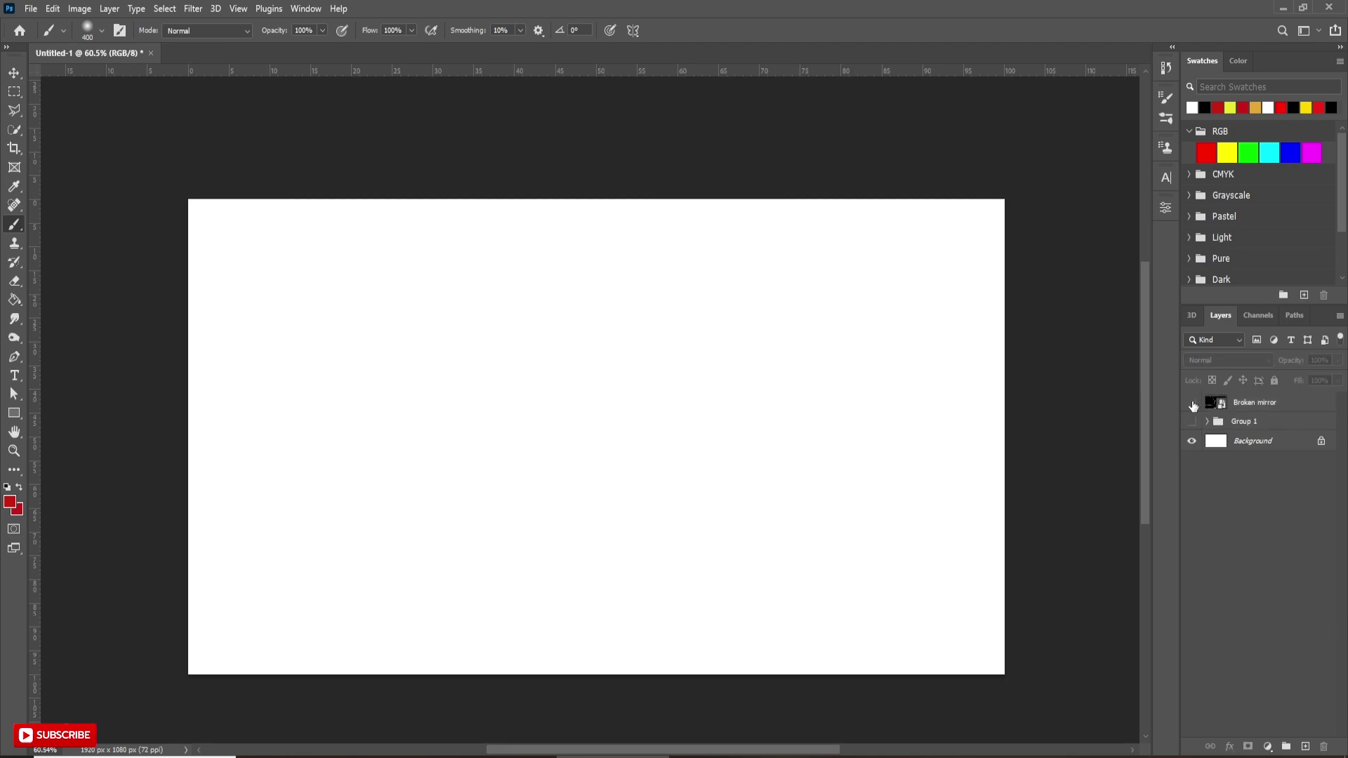
{"action": "left_click", "coordinate": [1212, 402]}
{"action": "left_click", "coordinate": [1227, 358]}
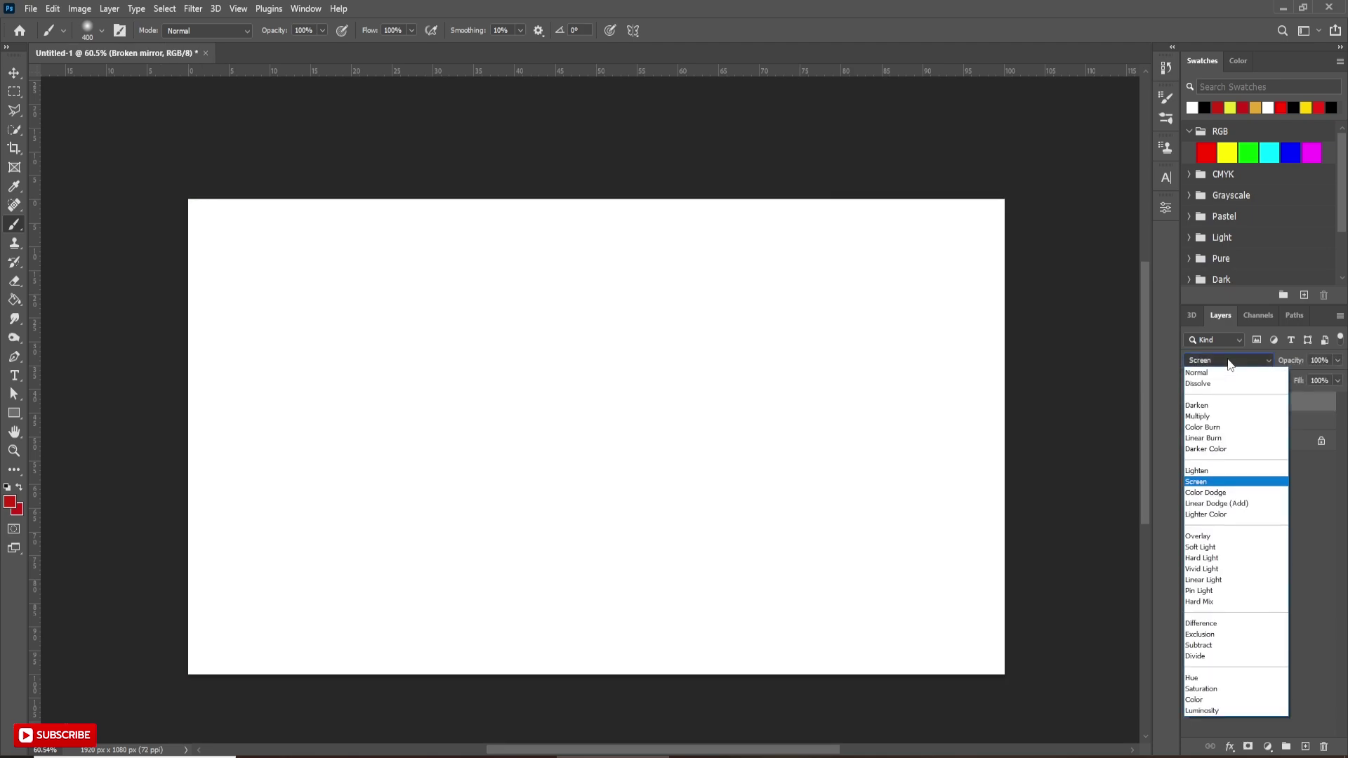
{"action": "left_click", "coordinate": [1212, 375]}
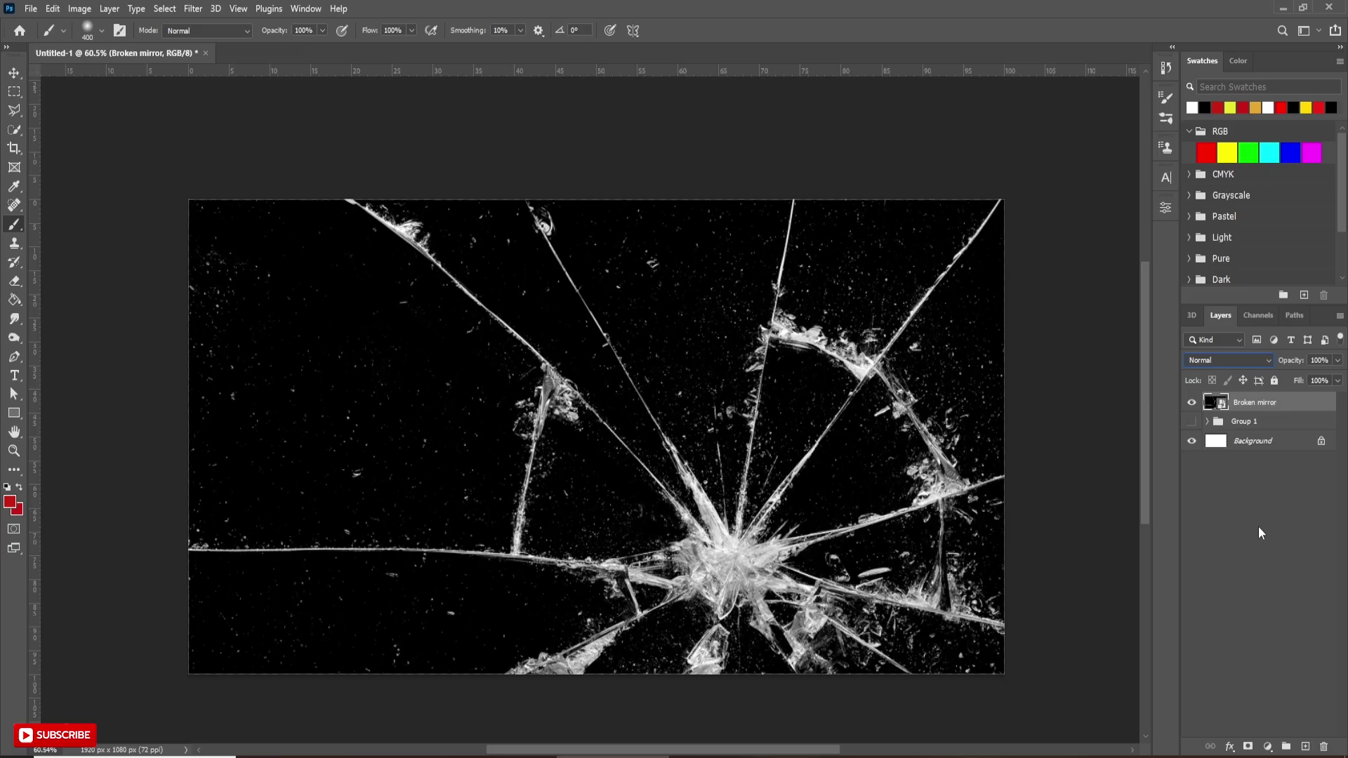
{"action": "left_click", "coordinate": [1259, 525]}
{"action": "left_click", "coordinate": [1192, 422]}
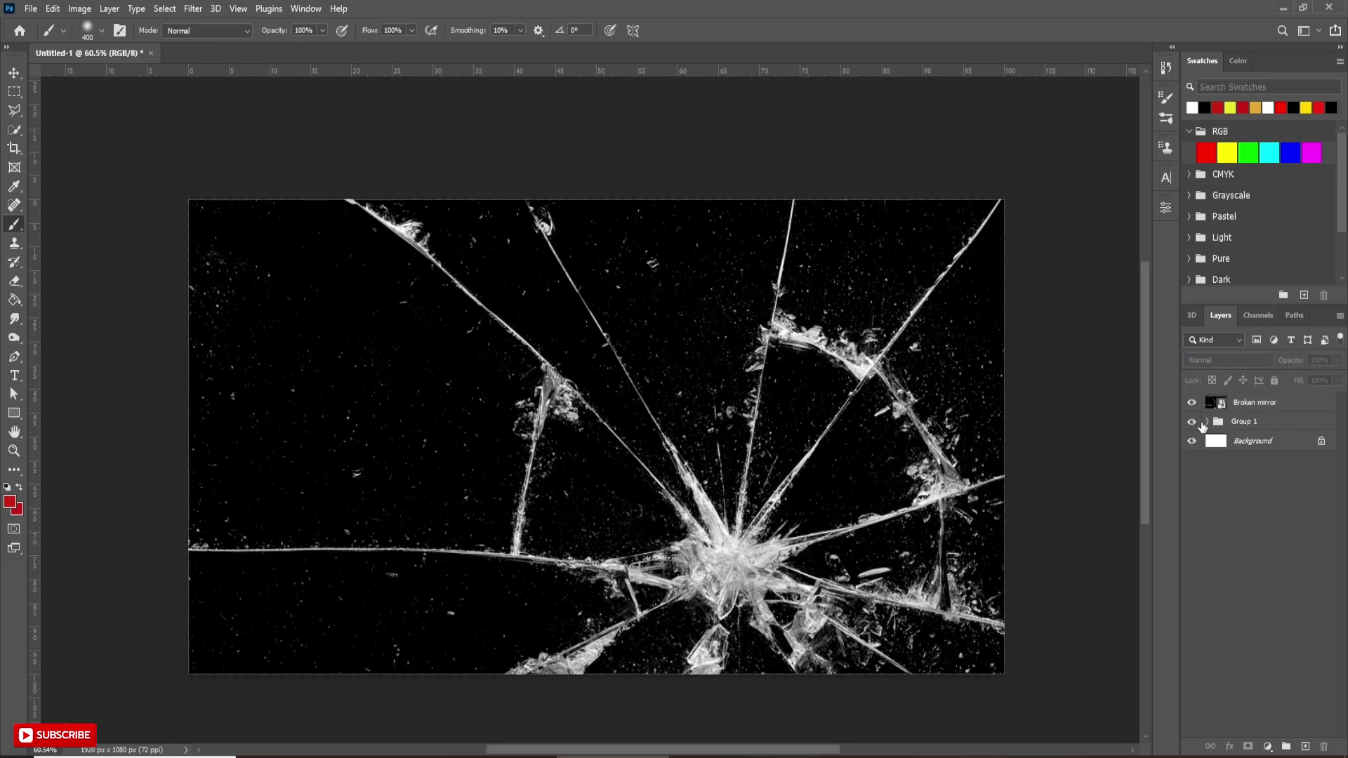
Load the RGB channel of the Broken mirror layer as a selection and copy the selected bright cracks to a new layer.
{"action": "left_click", "coordinate": [1218, 405]}
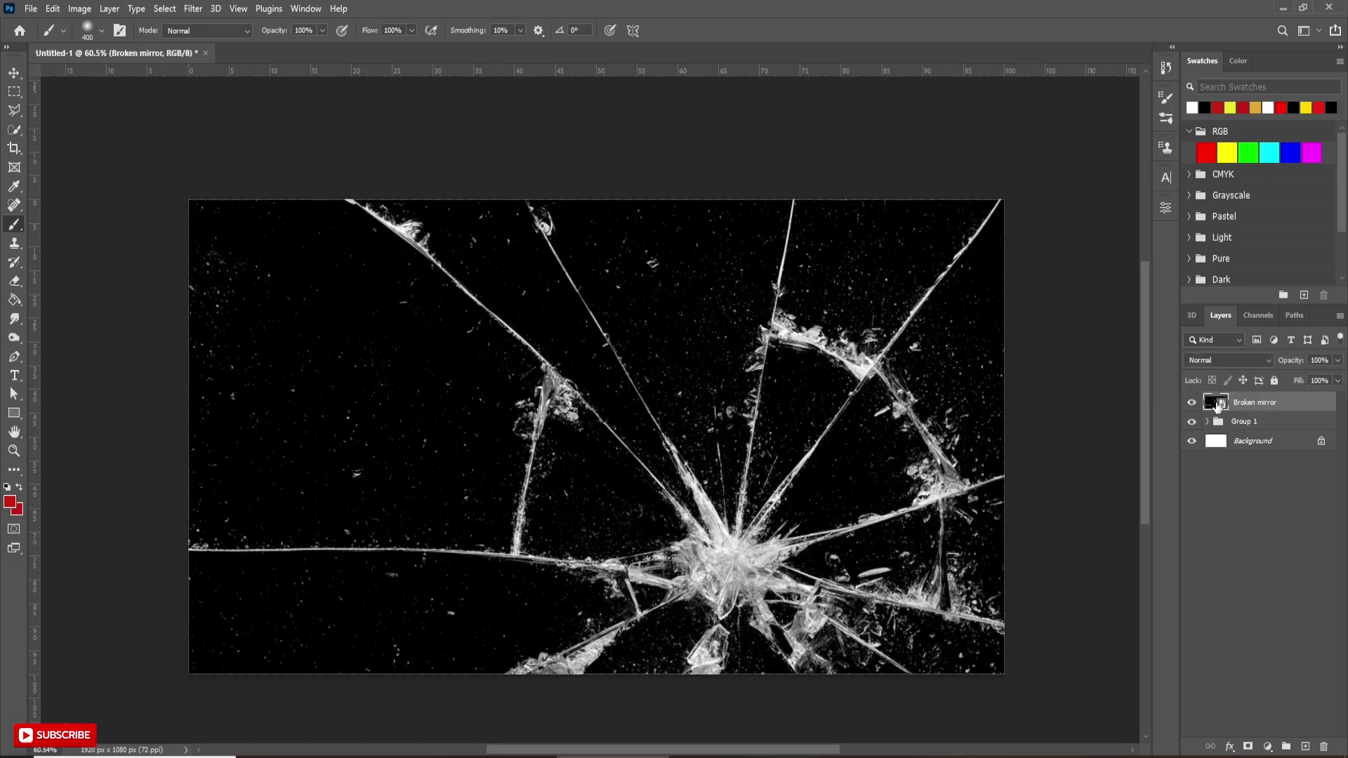
{"action": "left_click", "coordinate": [1253, 316]}
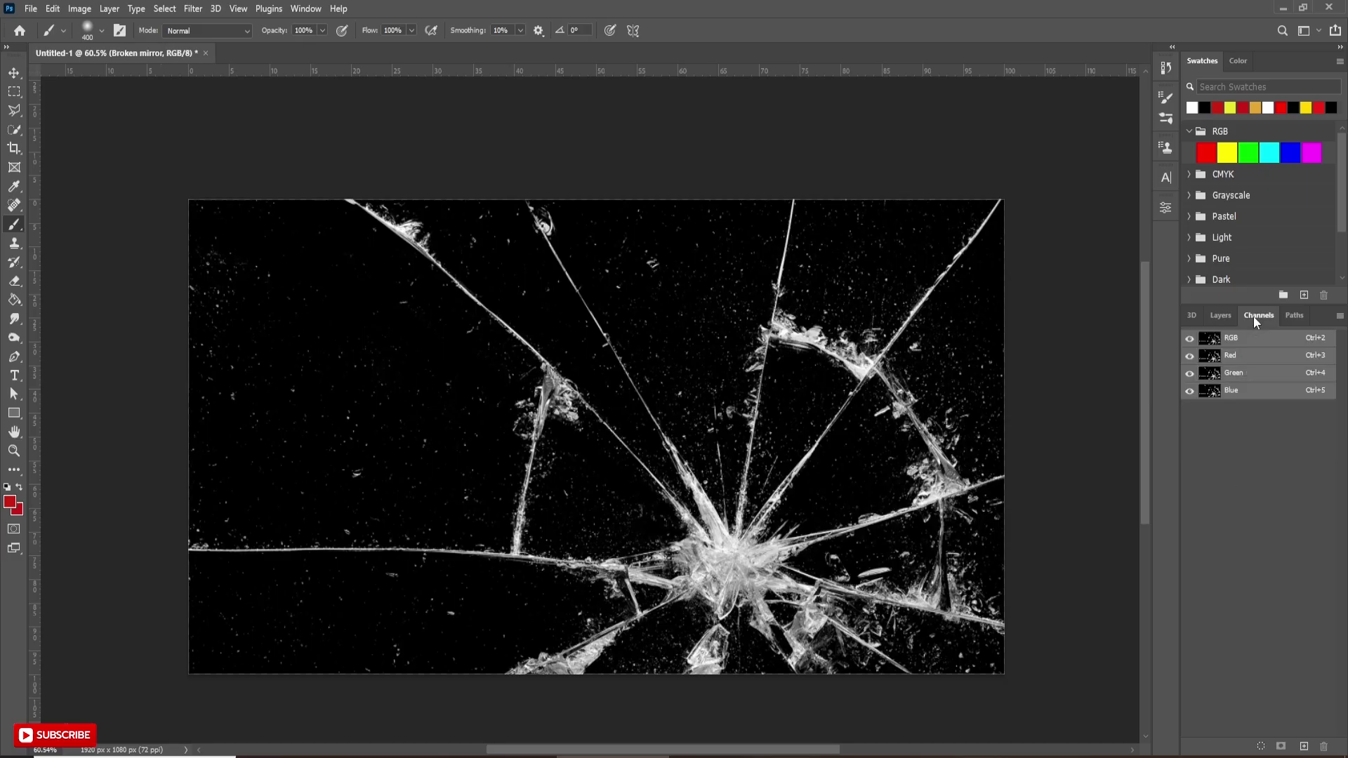
{"action": "left_click", "coordinate": [1209, 338], "text": "ctrl"}
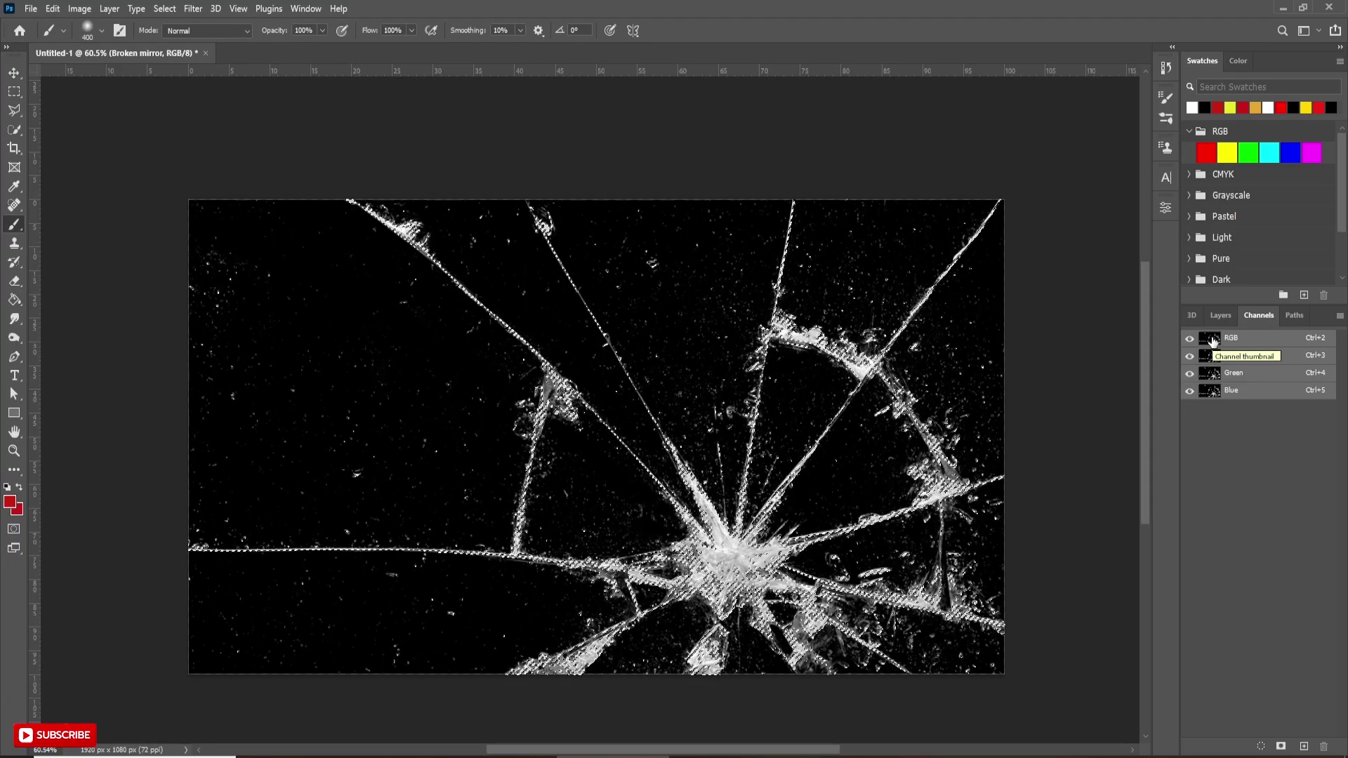
{"action": "left_click", "coordinate": [1220, 316]}
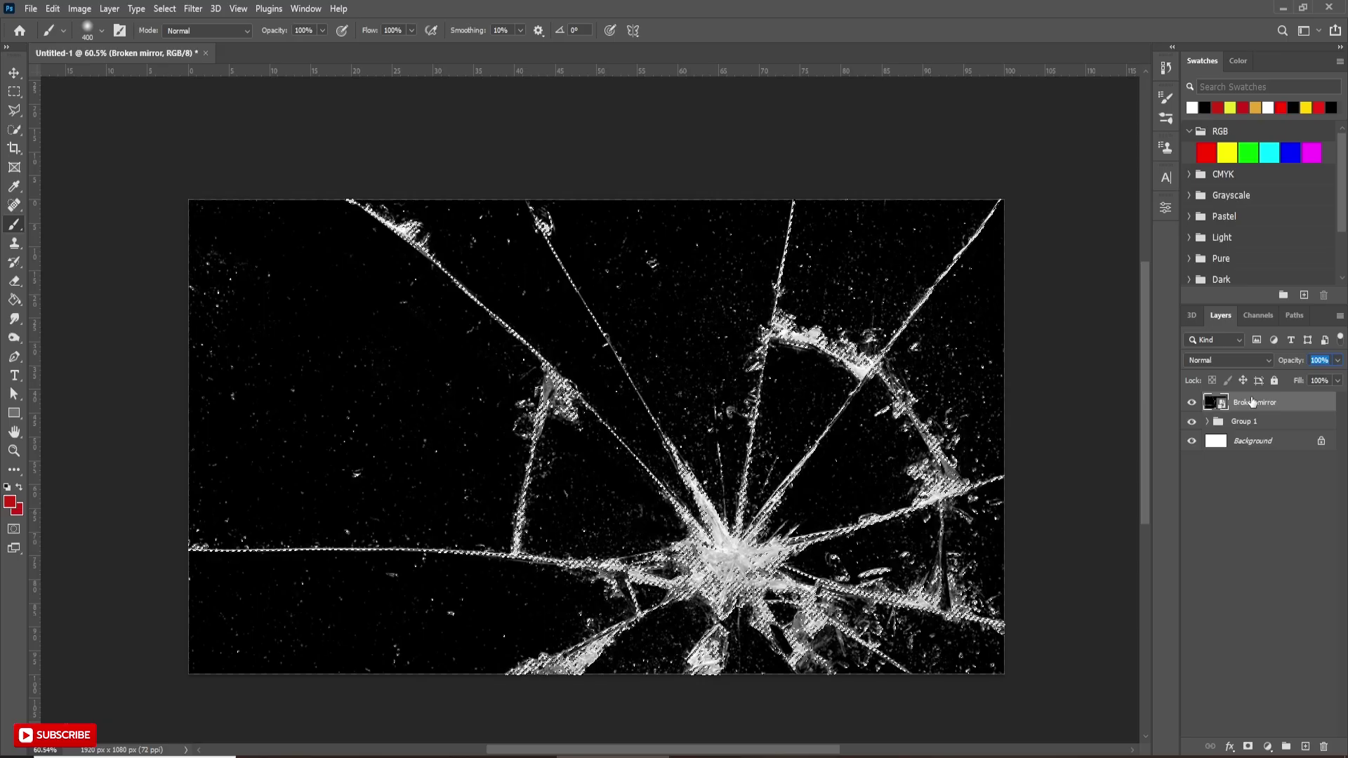
{"action": "key", "text": "ctrl+j"}
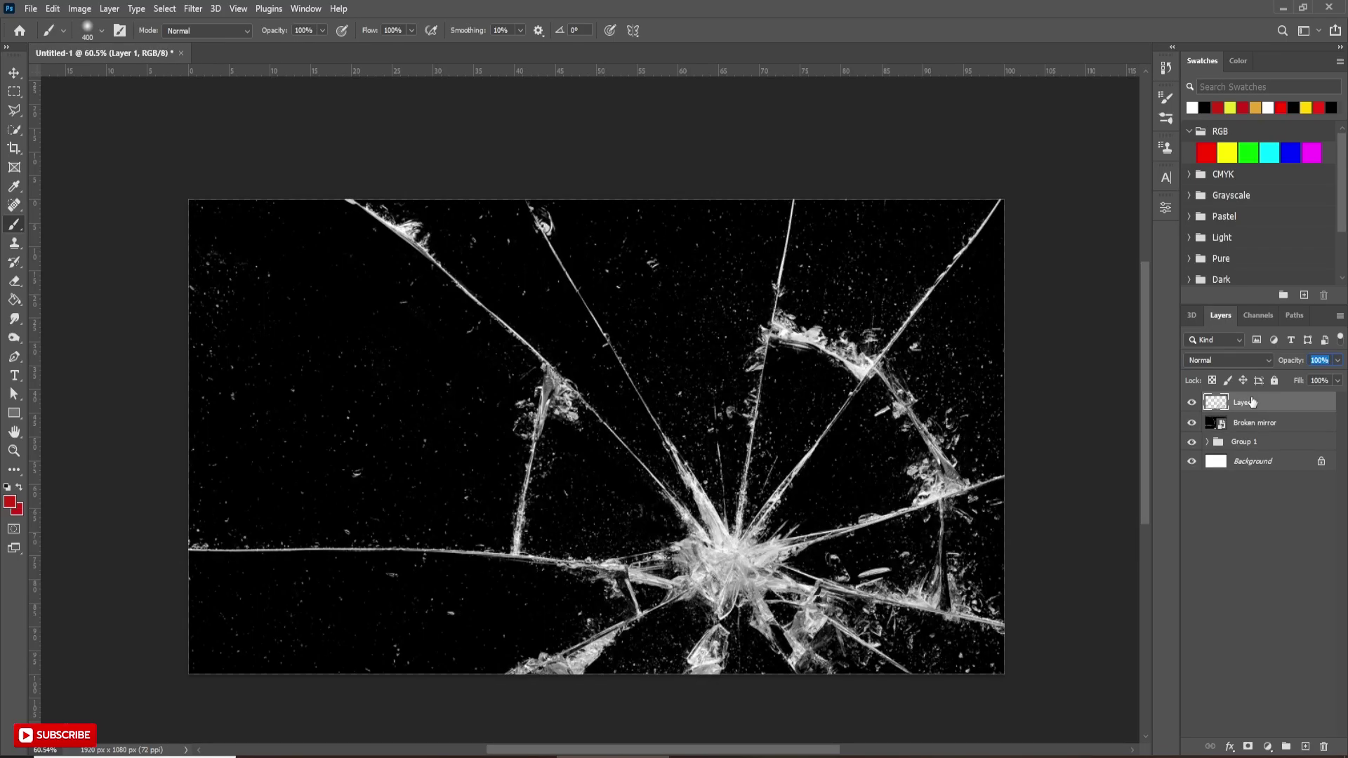
Hide the original Broken mirror layer and toggle Group 1 off and on to check the extracted cracks.
{"action": "left_click", "coordinate": [1192, 423]}
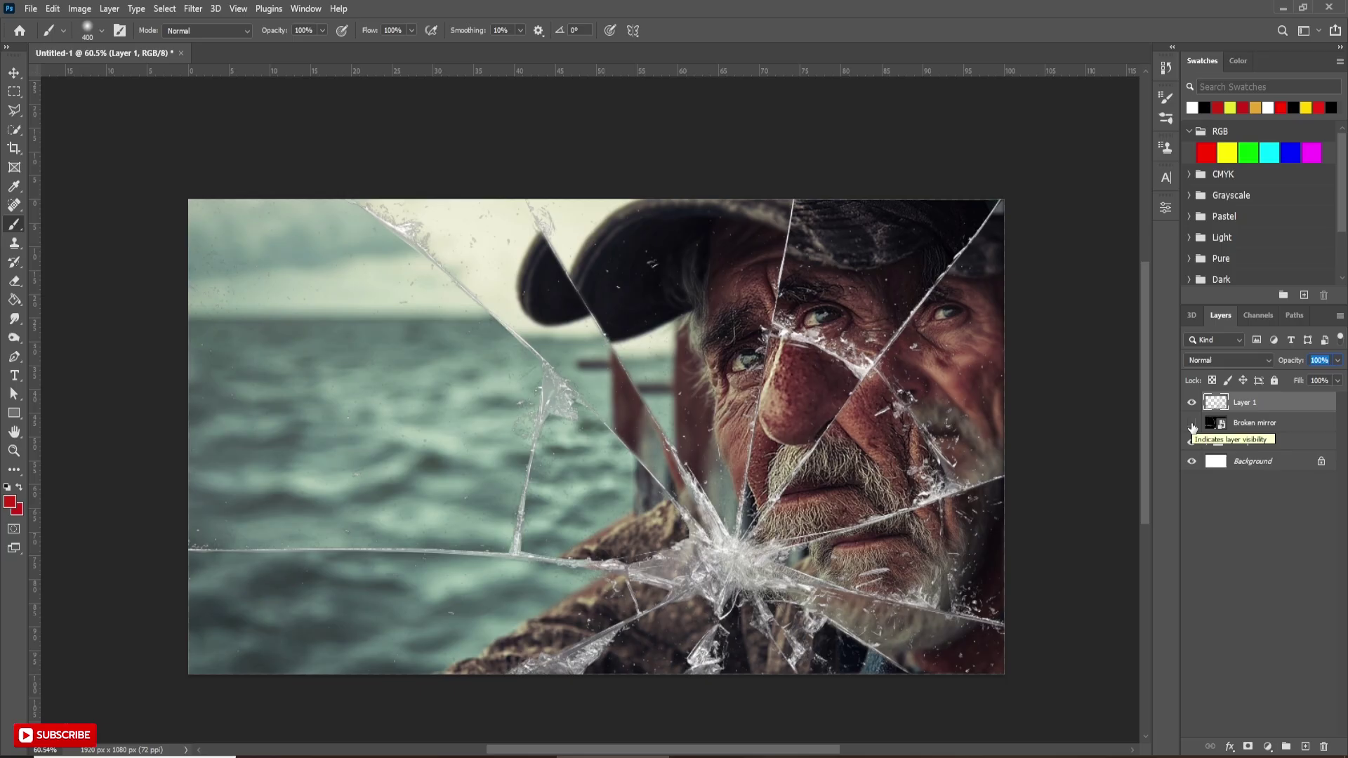
{"action": "left_click", "coordinate": [1191, 444]}
{"action": "left_click", "coordinate": [1191, 444]}
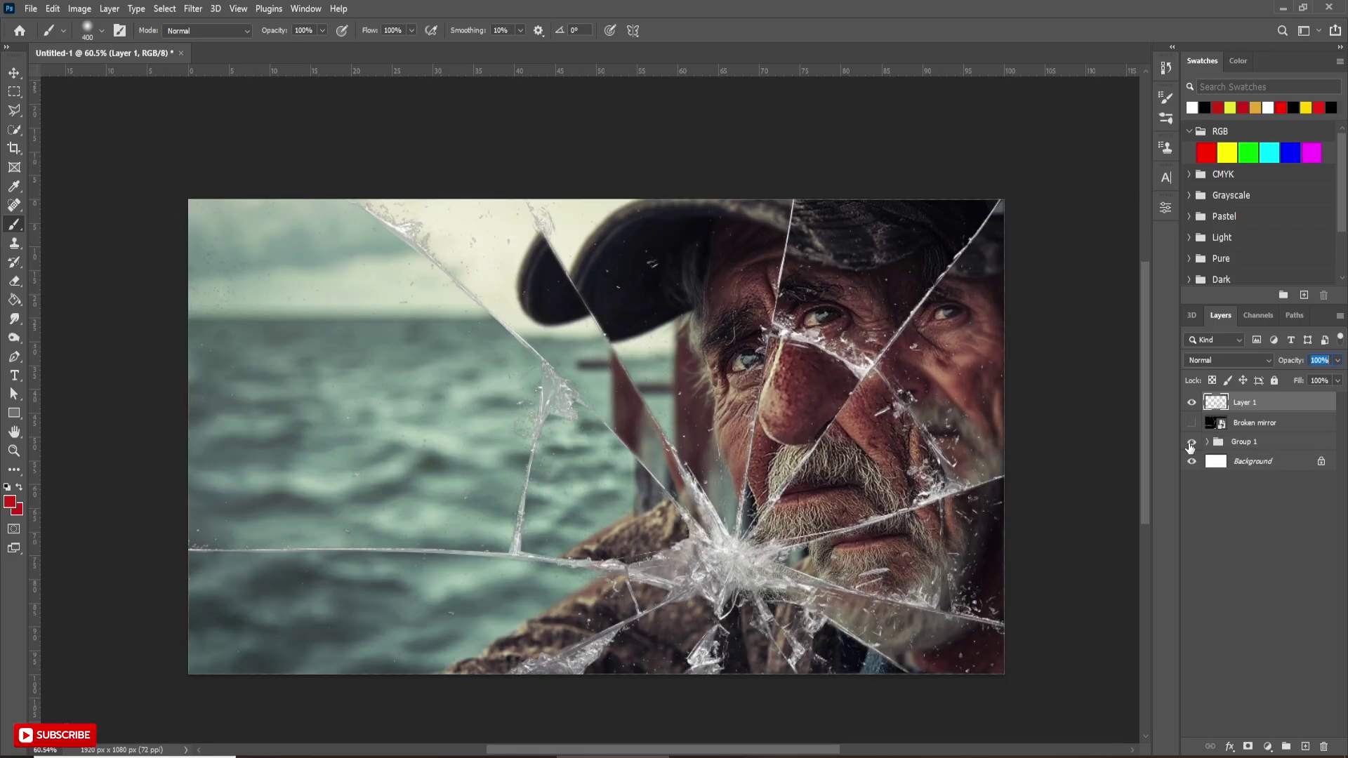